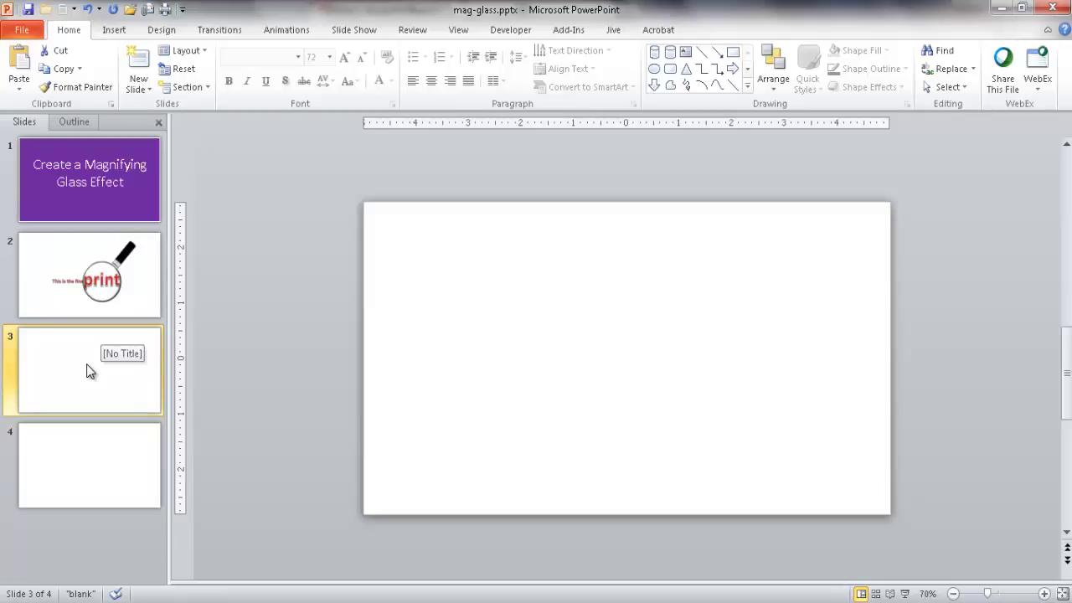
Step: Draw a tall Can shape in the slide's lower left and duplicate it with Ctrl+D
{"action": "key", "text": "alt+n"}
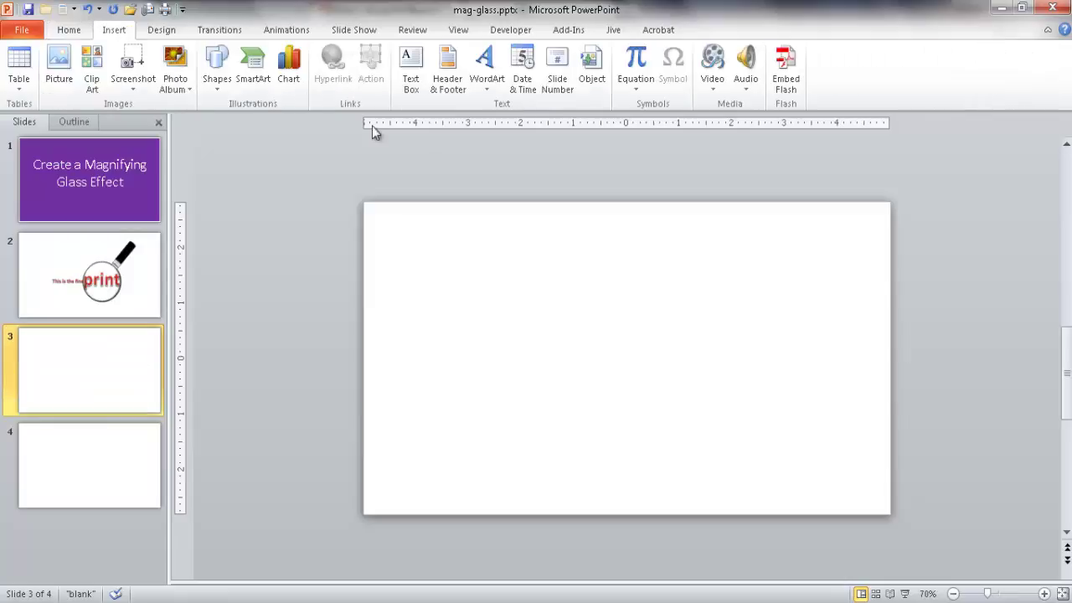
{"action": "left_click", "coordinate": [216, 82]}
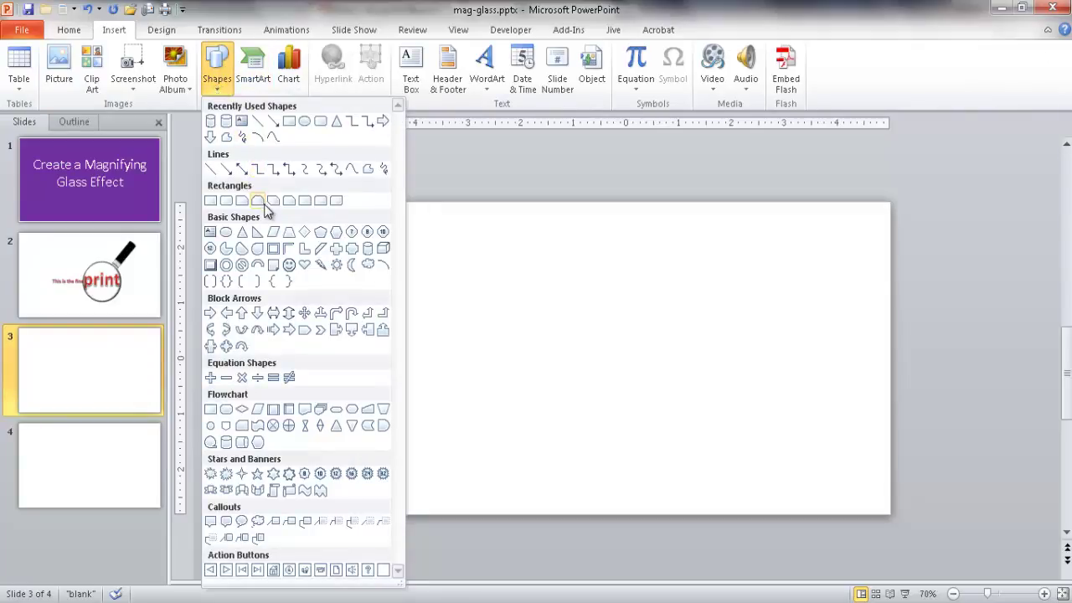
{"action": "left_click", "coordinate": [366, 251]}
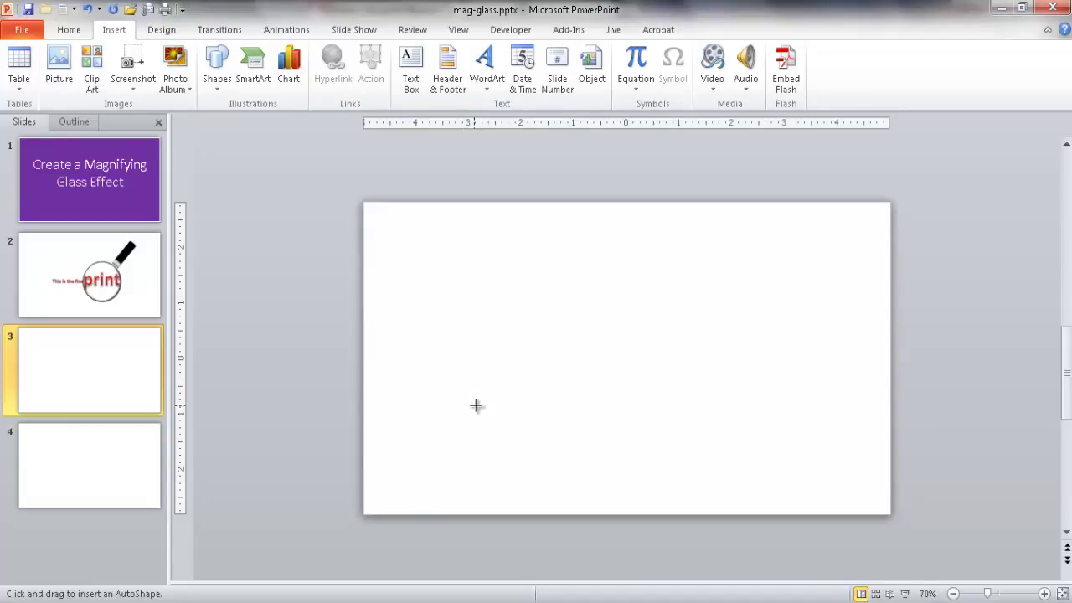
{"action": "left_click_drag", "start_coordinate": [469, 395], "coordinate": [491, 496]}
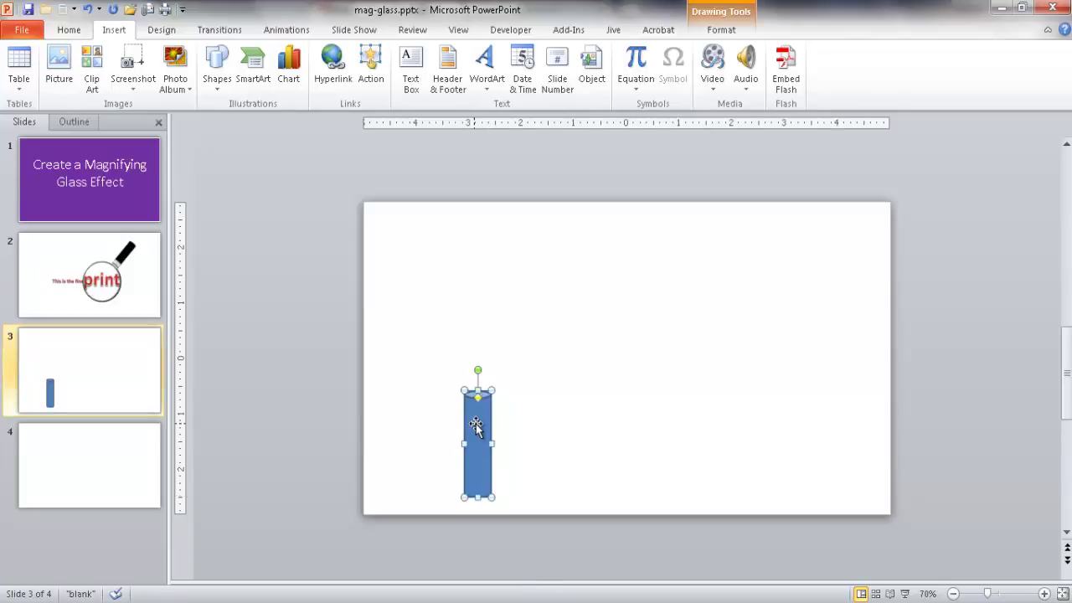
{"action": "key", "text": "ctrl+d"}
Step: Drag the duplicate cylinder up and drop it onto the top of the tall cylinder
{"action": "left_click_drag", "start_coordinate": [491, 429], "coordinate": [479, 385]}
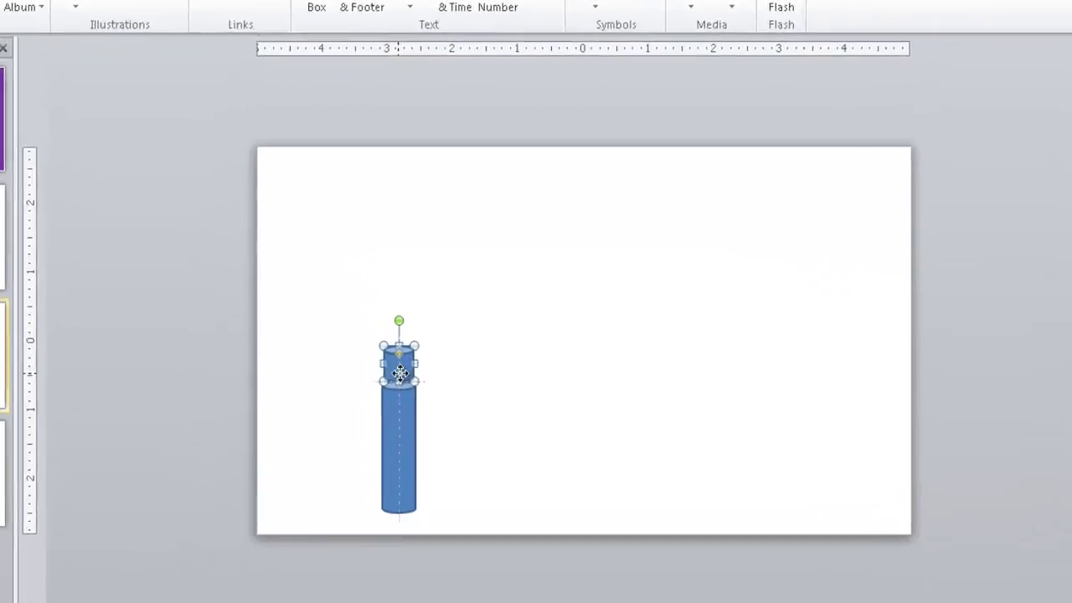
{"action": "left_click_drag", "start_coordinate": [400, 374], "coordinate": [400, 373]}
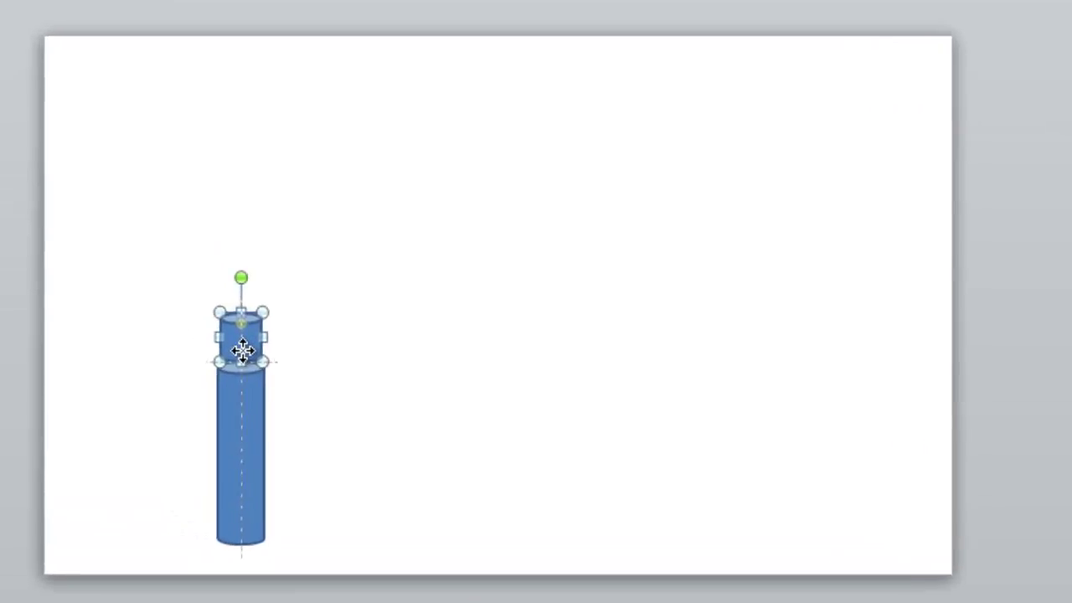
{"action": "left_click_drag", "start_coordinate": [242, 350], "coordinate": [242, 352]}
{"action": "left_click", "coordinate": [328, 339]}
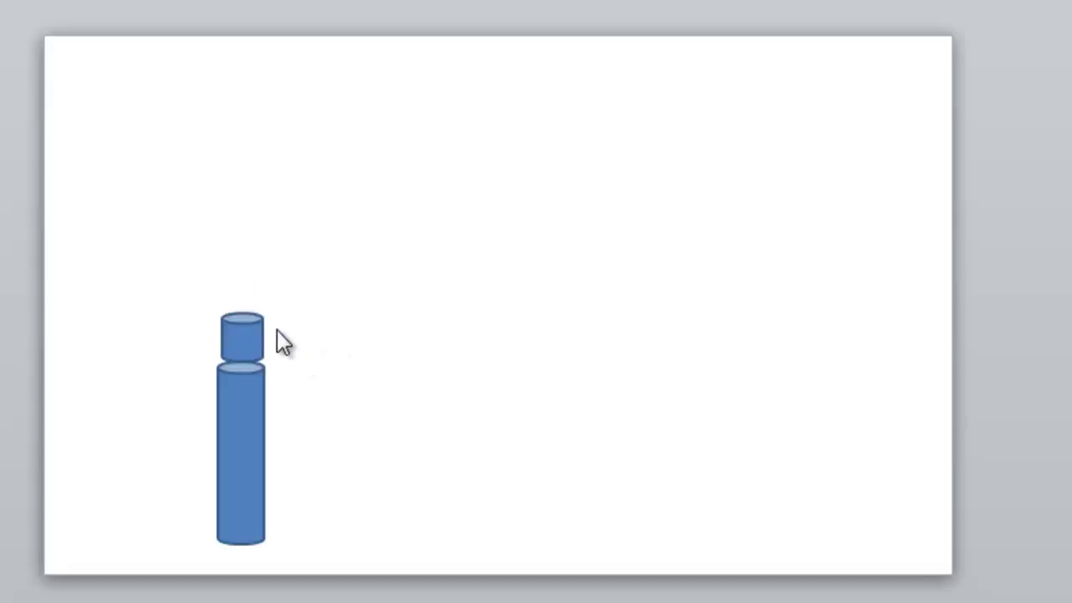
{"action": "left_click", "coordinate": [244, 338]}
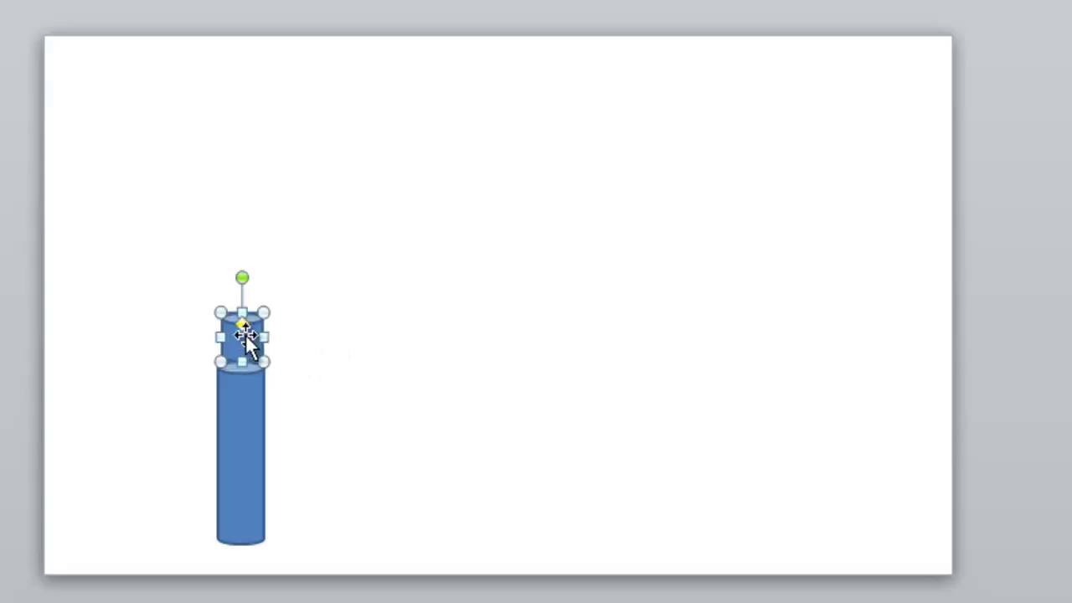
{"action": "left_click_drag", "start_coordinate": [240, 333], "coordinate": [240, 338]}
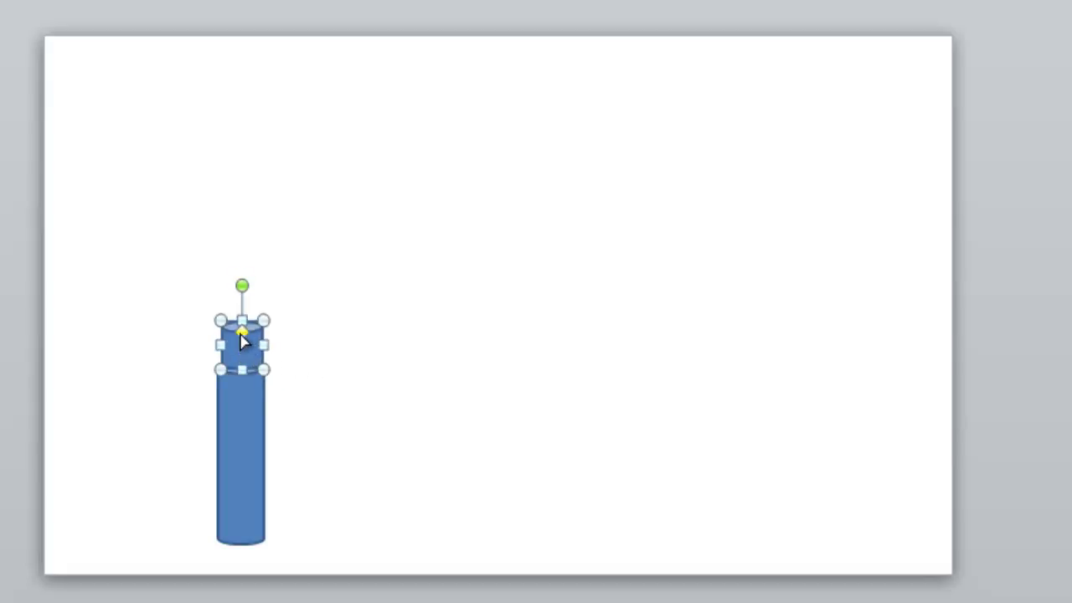
{"action": "left_click", "coordinate": [355, 376]}
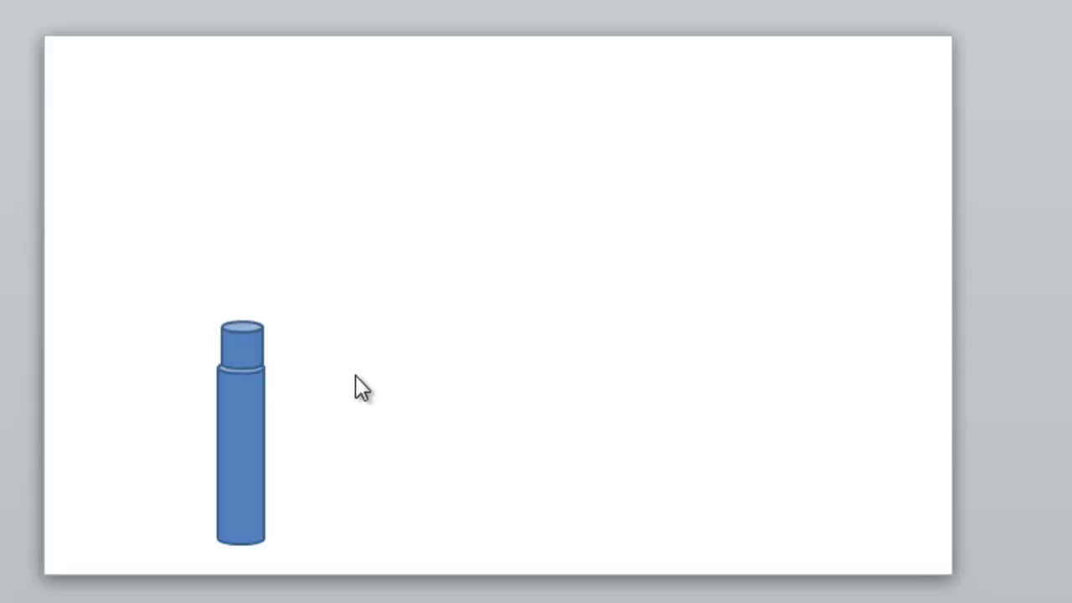
{"action": "left_click", "coordinate": [241, 343]}
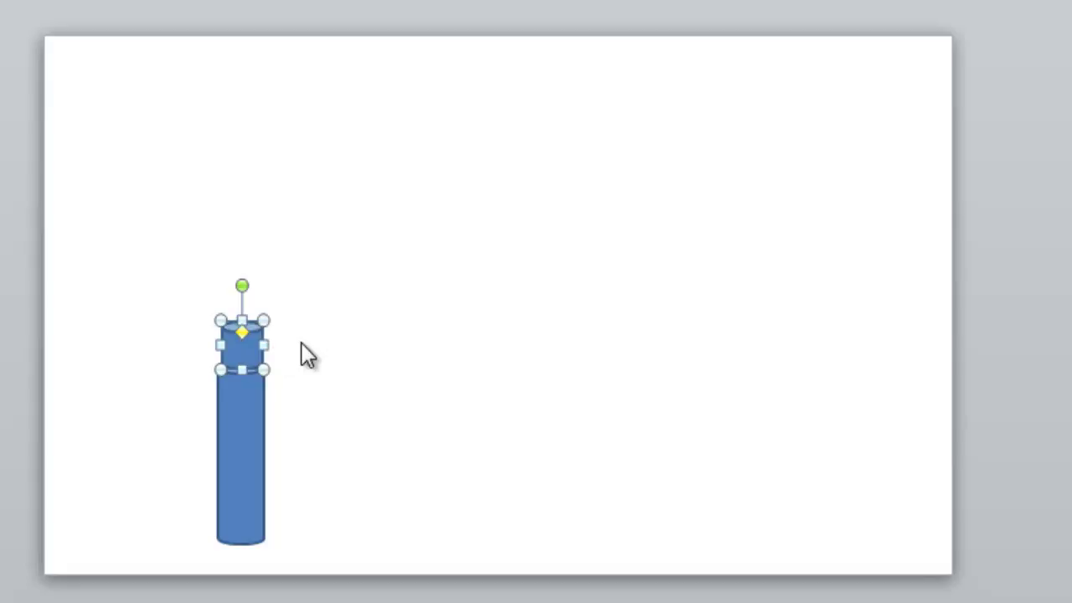
Step: Nudge the cap left, right and down to centre it, undoing a trial 15-degree tilt
{"action": "key", "text": "ctrl+Left"}
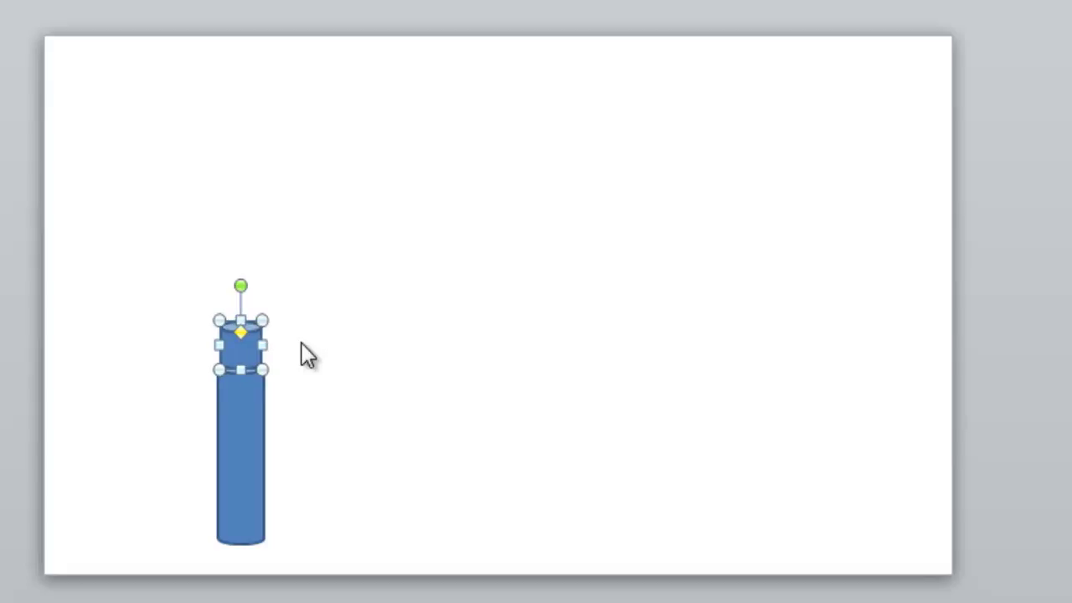
{"action": "key", "text": "ctrl+Left"}
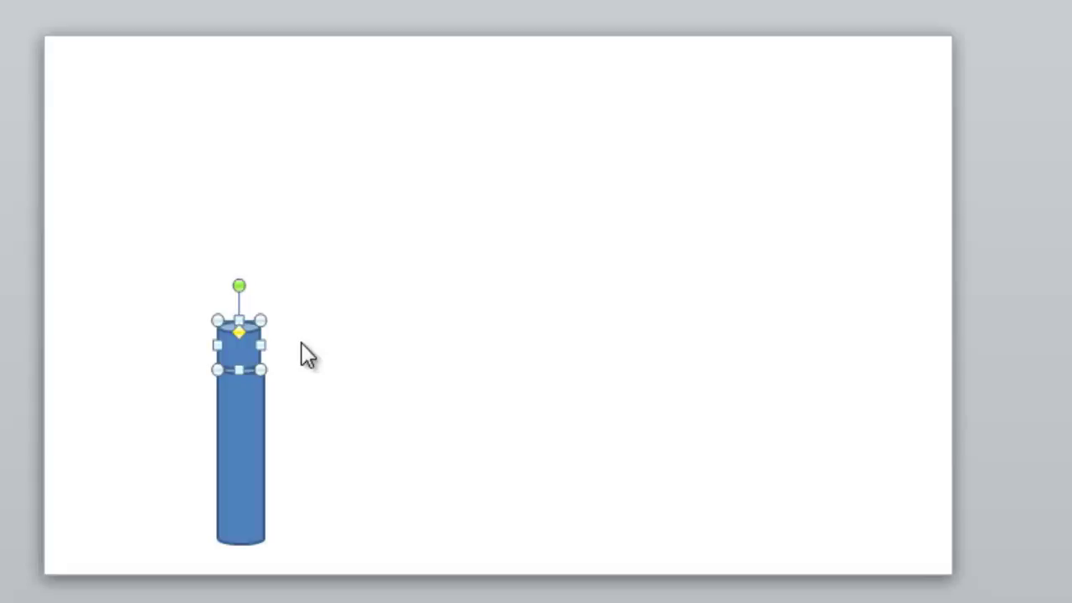
{"action": "key", "text": "ctrl+Right"}
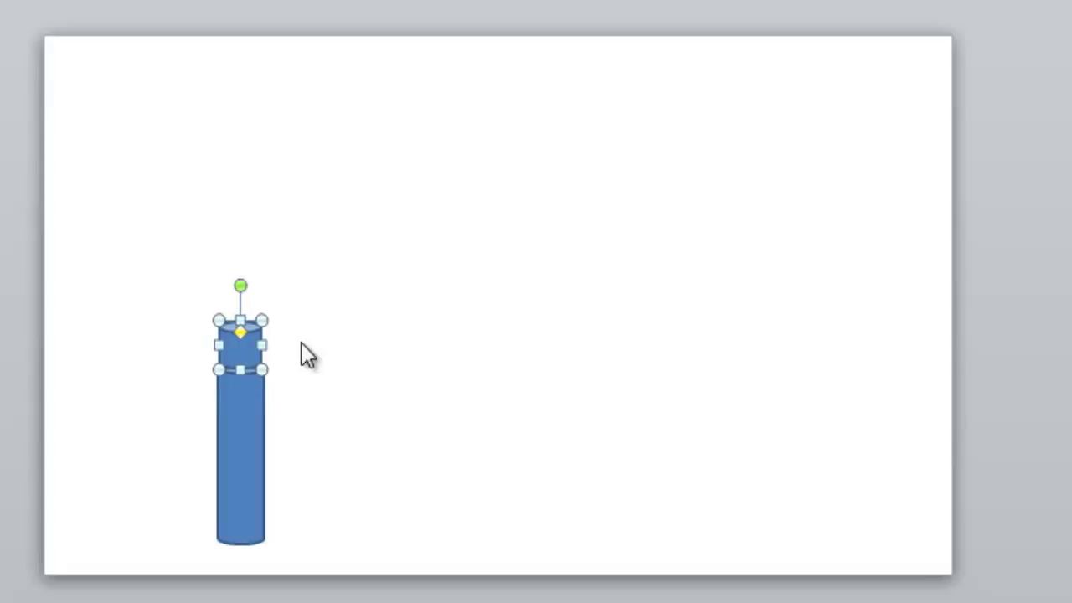
{"action": "key", "text": "alt+Right"}
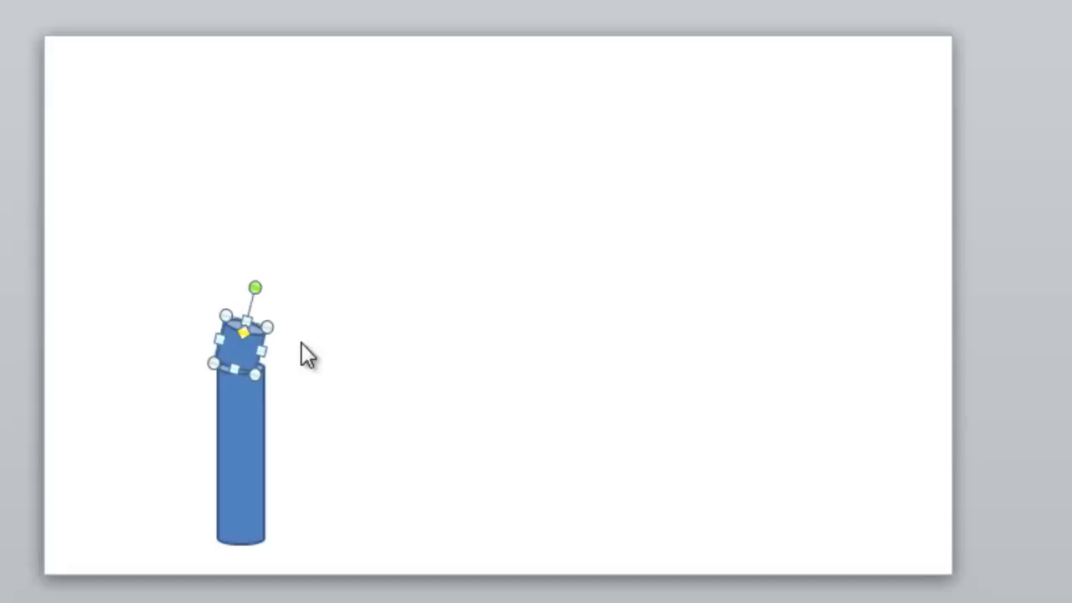
{"action": "key", "text": "alt+Left"}
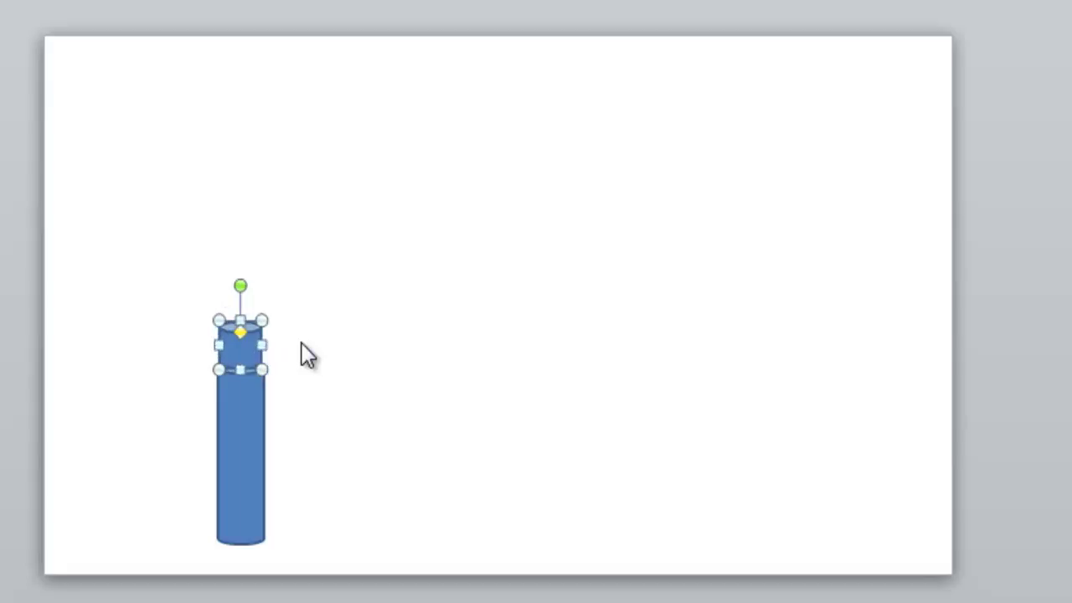
{"action": "key", "text": "ctrl+Down"}
Step: Fine-tune the cap's width and nudge it down and right until it sits centred
{"action": "left_click", "coordinate": [377, 297]}
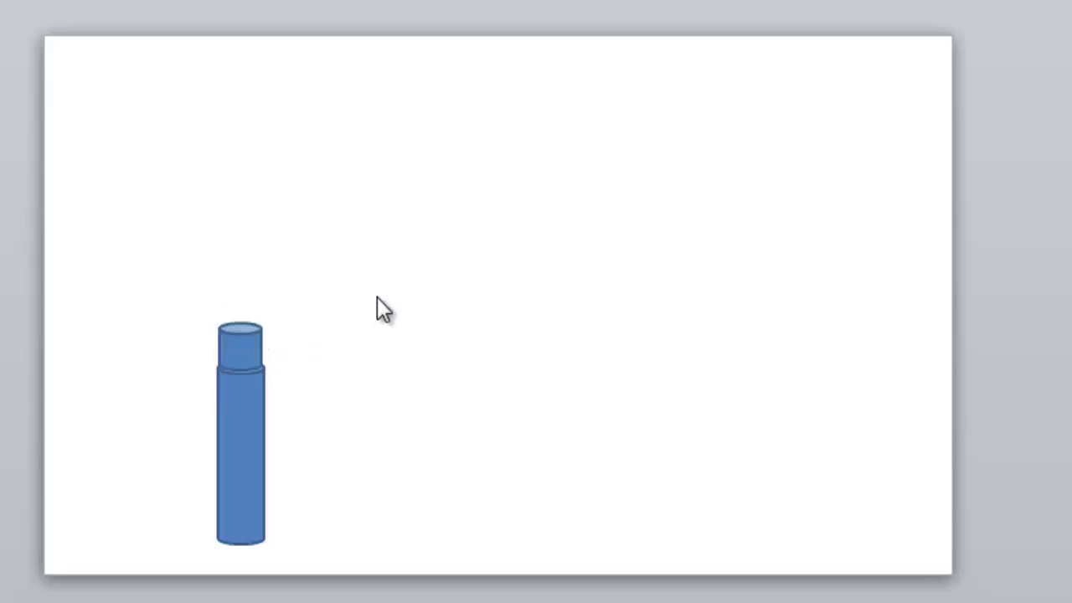
{"action": "left_click", "coordinate": [256, 358]}
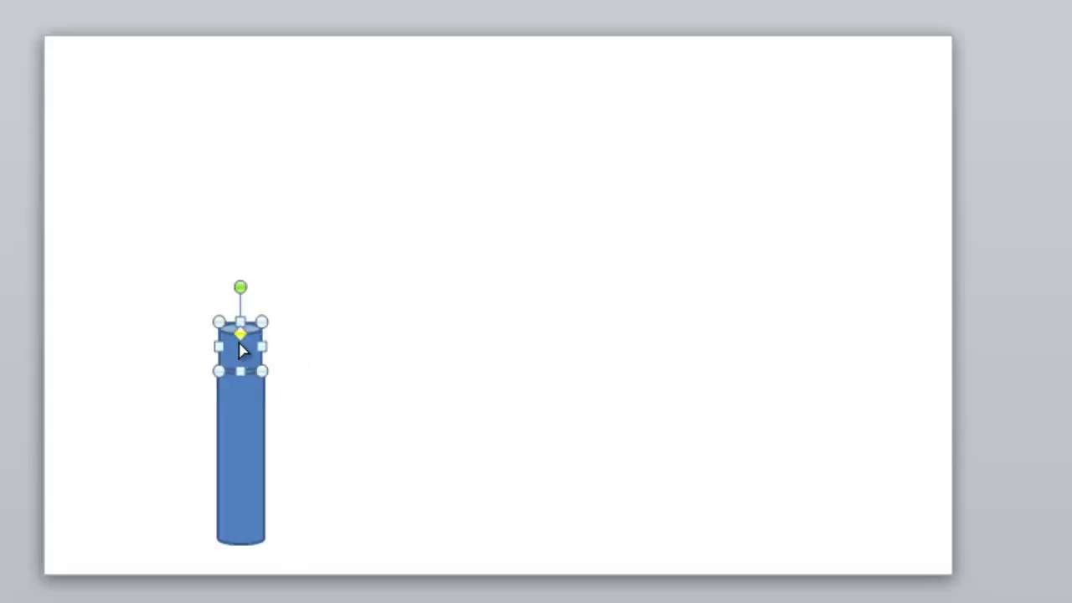
{"action": "key", "text": "shift+Right"}
{"action": "key", "text": "shift+Left"}
{"action": "key", "text": "ctrl+Down"}
{"action": "key", "text": "ctrl+Right"}
{"action": "left_click", "coordinate": [480, 302]}
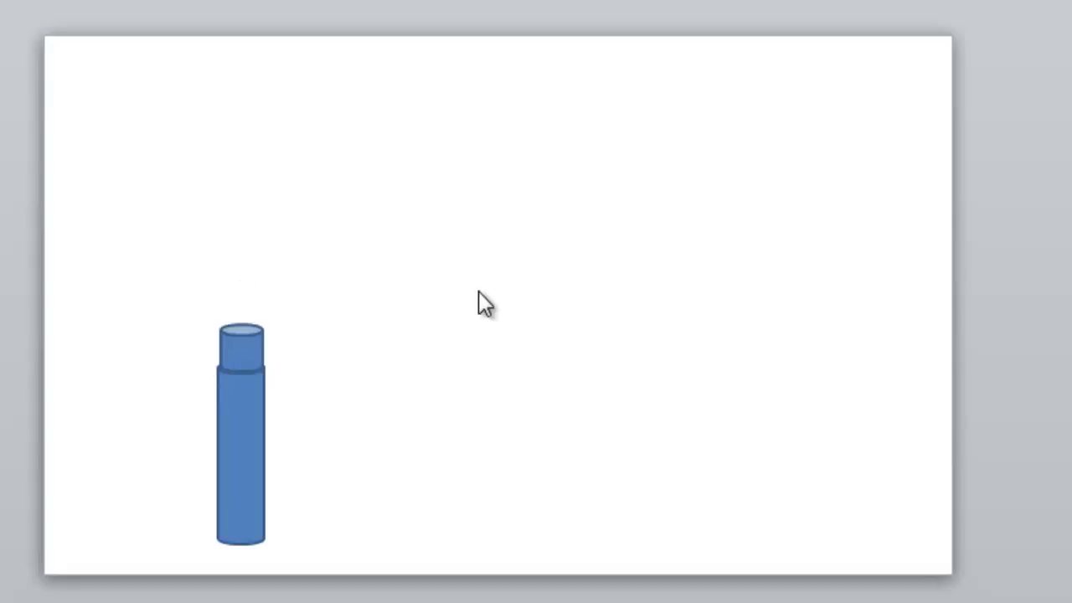
{"action": "left_click", "coordinate": [249, 343]}
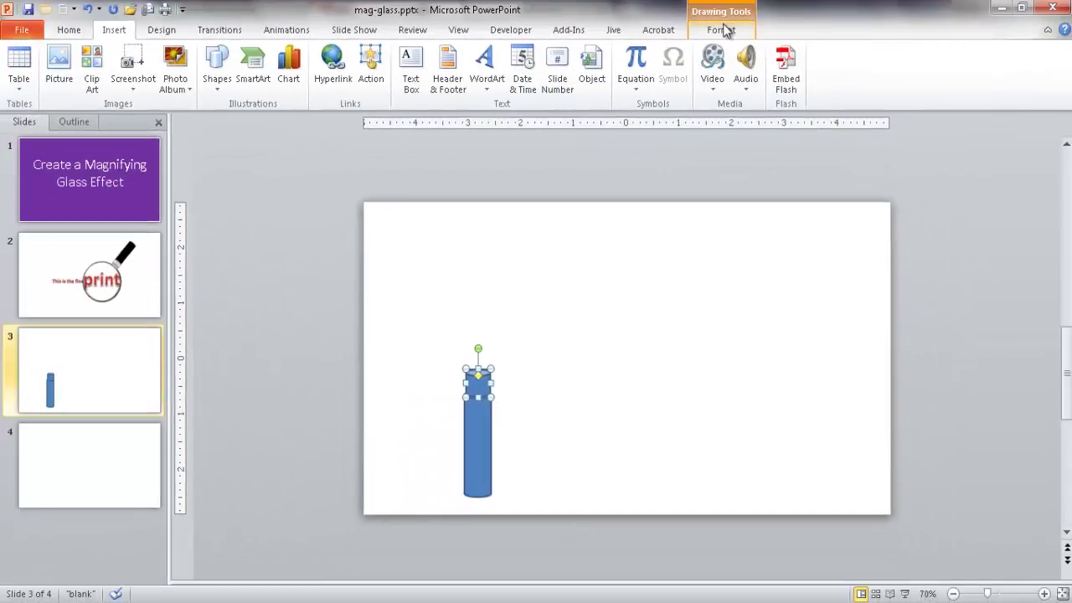
{"action": "left_click", "coordinate": [722, 30]}
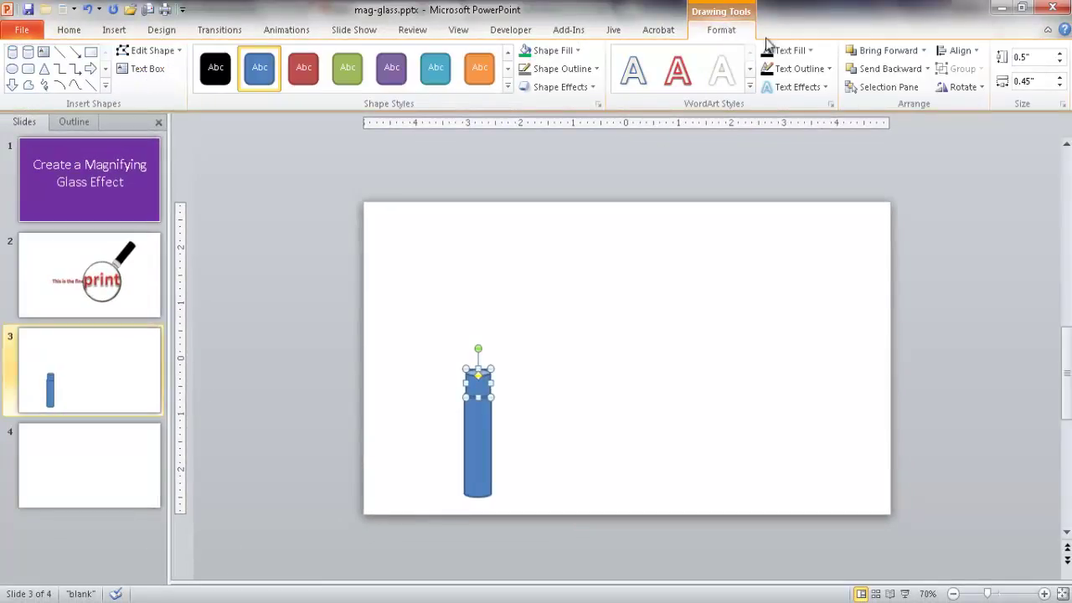
Step: Trim the cap width to 0.44" and lift the cap above the cylinder
{"action": "left_click", "coordinate": [1039, 81]}
{"action": "left_click", "coordinate": [1039, 81]}
{"action": "key", "text": "BackSpace"}
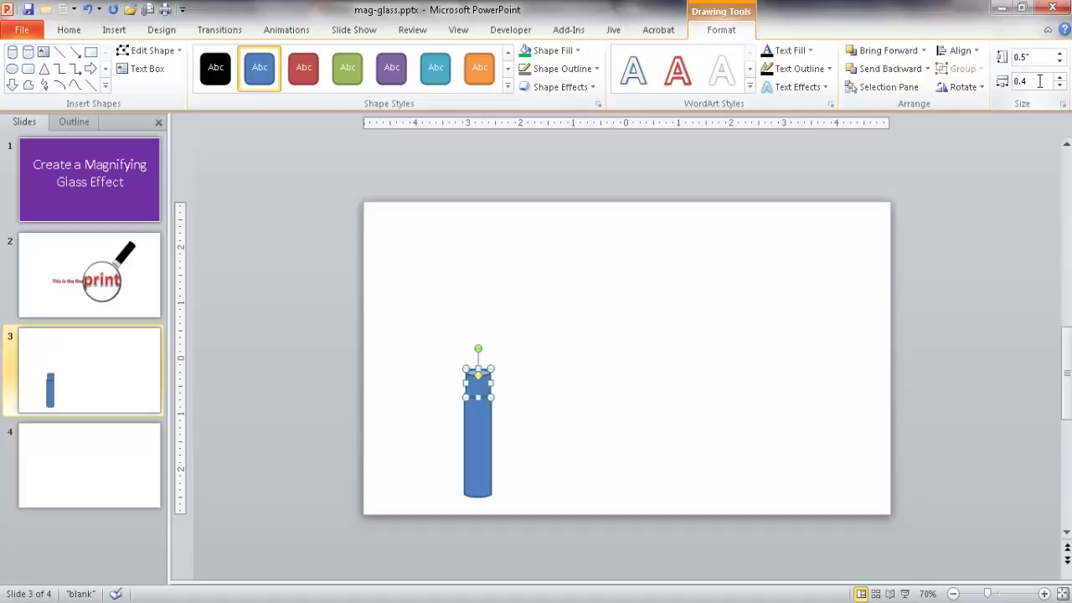
{"action": "key", "text": "Return"}
{"action": "left_click", "coordinate": [806, 283]}
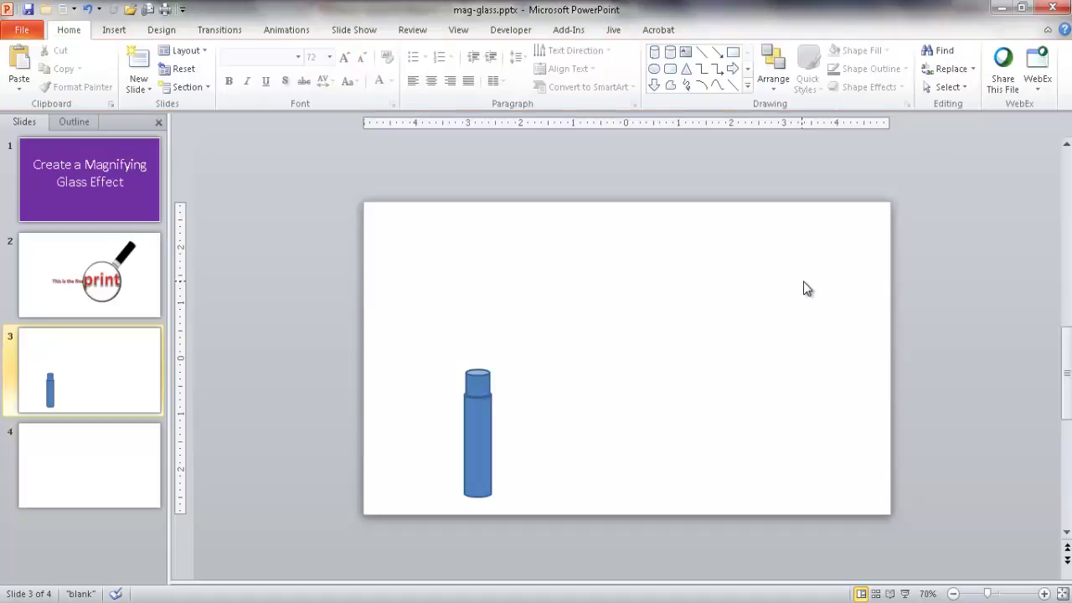
{"action": "left_click", "coordinate": [479, 382]}
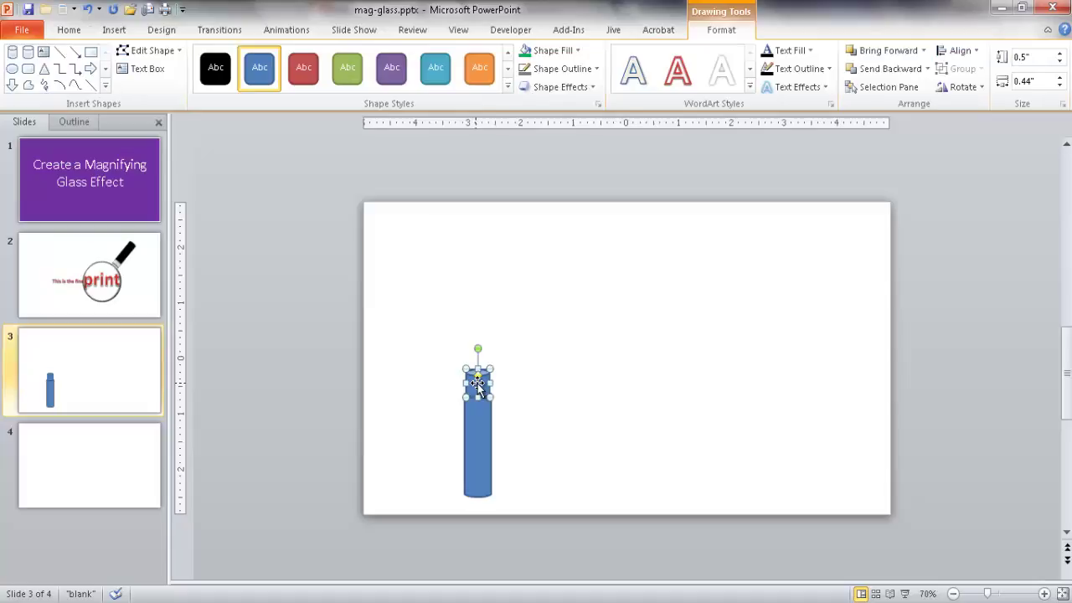
{"action": "left_click_drag", "start_coordinate": [481, 388], "coordinate": [477, 353]}
Step: Change the cap width to 0.41" and lower it back onto the cylinder top
{"action": "left_click", "coordinate": [1035, 80]}
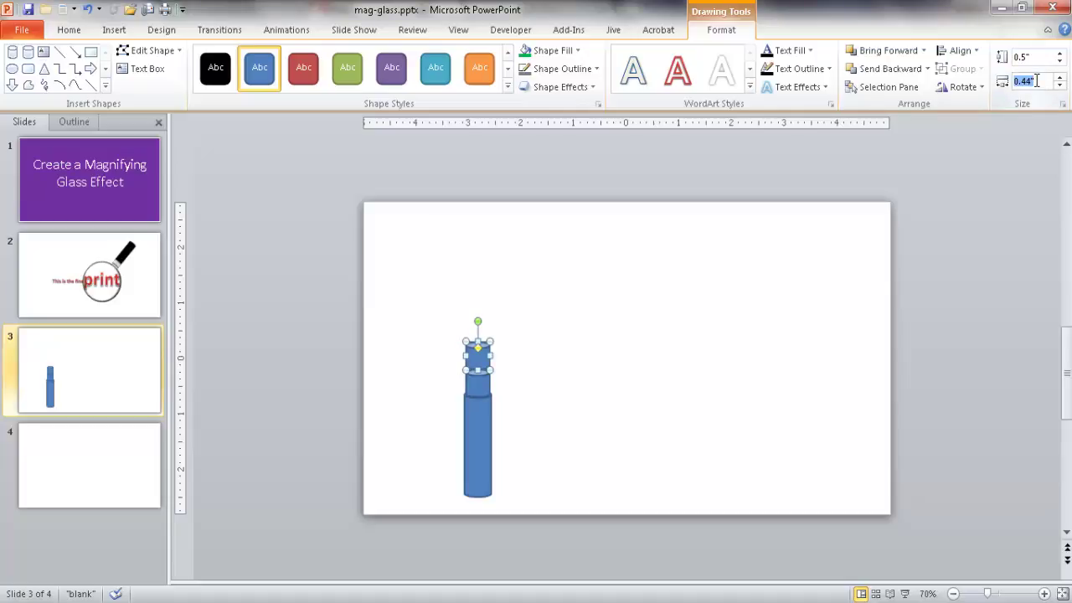
{"action": "left_click", "coordinate": [1036, 81]}
{"action": "type", "text": "1"}
{"action": "key", "text": "Return"}
{"action": "left_click_drag", "start_coordinate": [477, 339], "coordinate": [476, 359]}
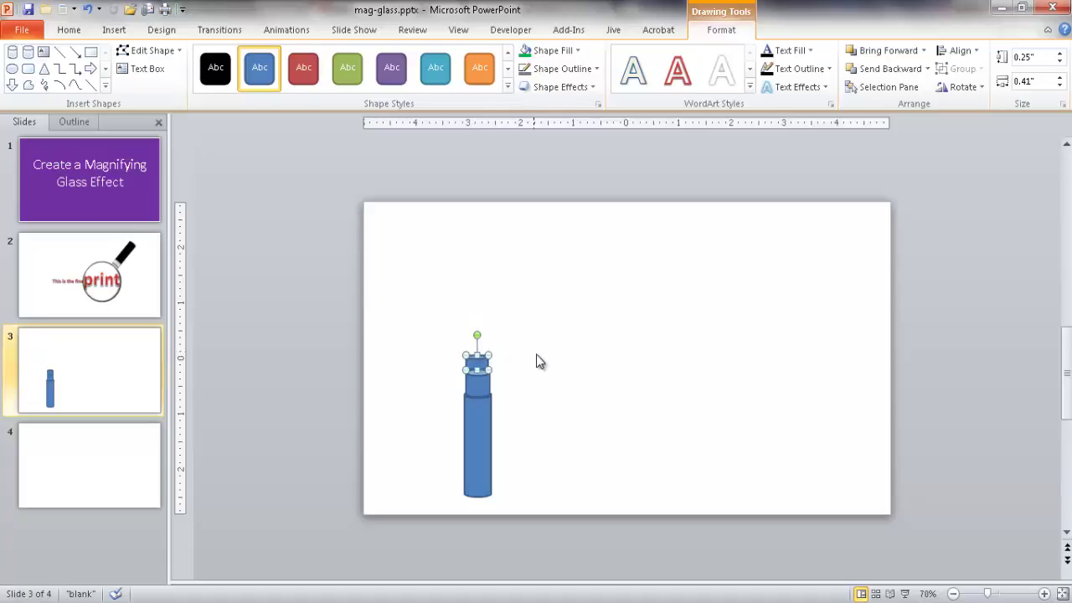
{"action": "left_click", "coordinate": [536, 355]}
{"action": "left_click", "coordinate": [476, 363]}
Step: Set the cap width to 0.39" and centre it snugly on the cylinder
{"action": "left_click", "coordinate": [1044, 81]}
{"action": "type", "text": ".39"}
{"action": "key", "text": "Return"}
{"action": "left_click", "coordinate": [543, 345]}
{"action": "left_click", "coordinate": [479, 364]}
{"action": "left_click_drag", "start_coordinate": [480, 366], "coordinate": [477, 363]}
{"action": "left_click", "coordinate": [503, 366]}
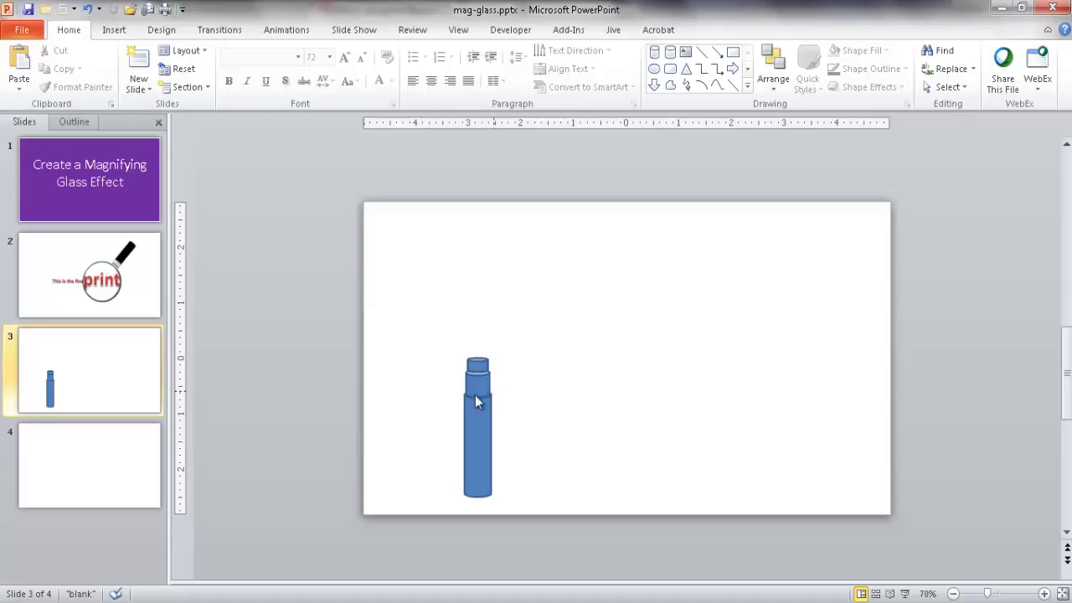
{"action": "left_click", "coordinate": [481, 421]}
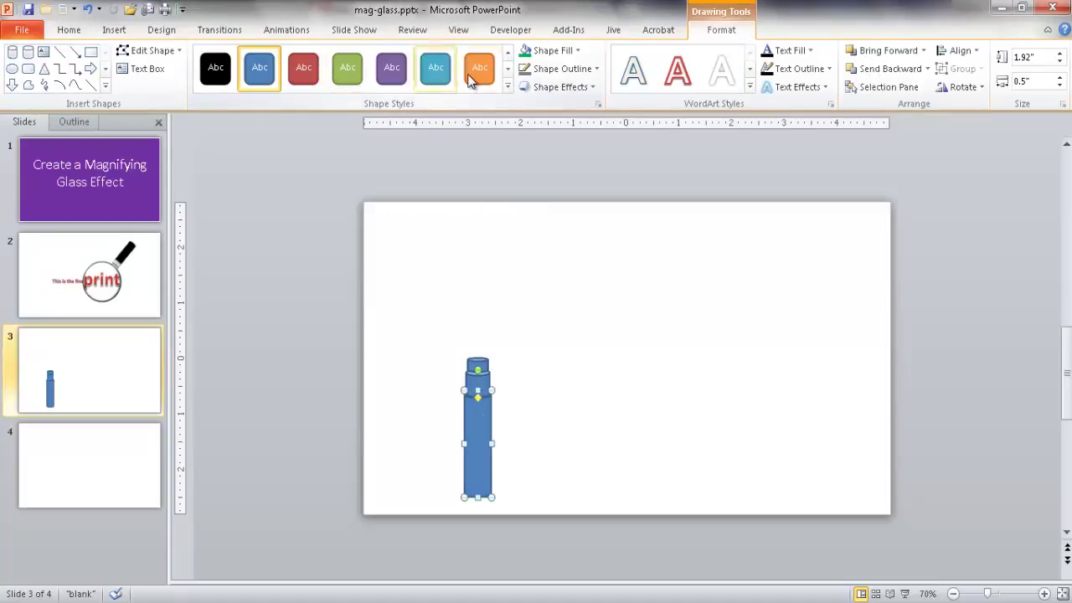
Step: Give the tall cylinder body a black shape style
{"action": "left_click", "coordinate": [507, 87]}
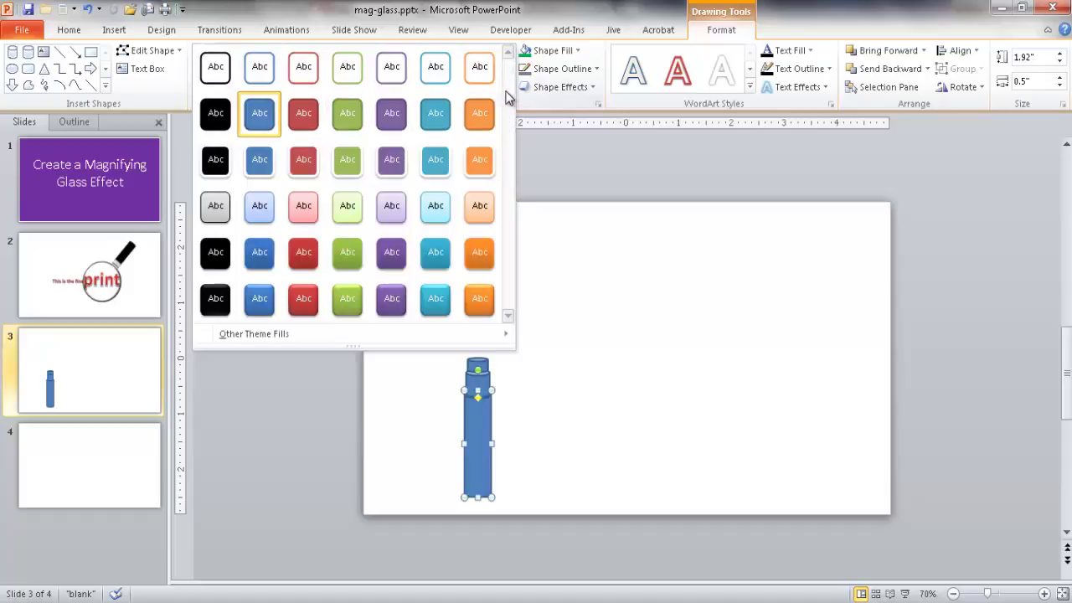
{"action": "left_click", "coordinate": [216, 261]}
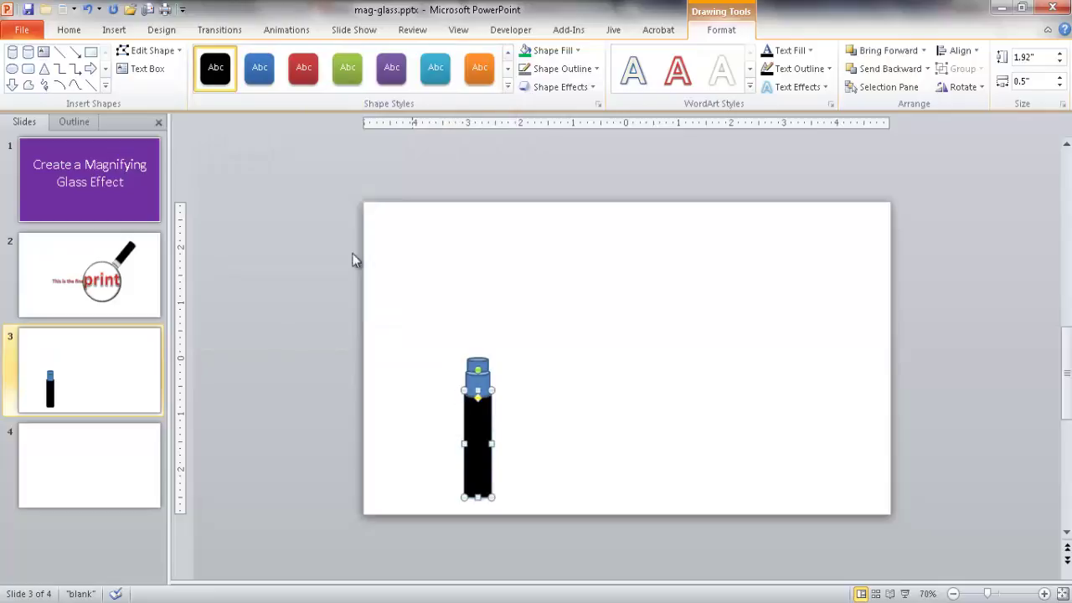
{"action": "left_click", "coordinate": [588, 386]}
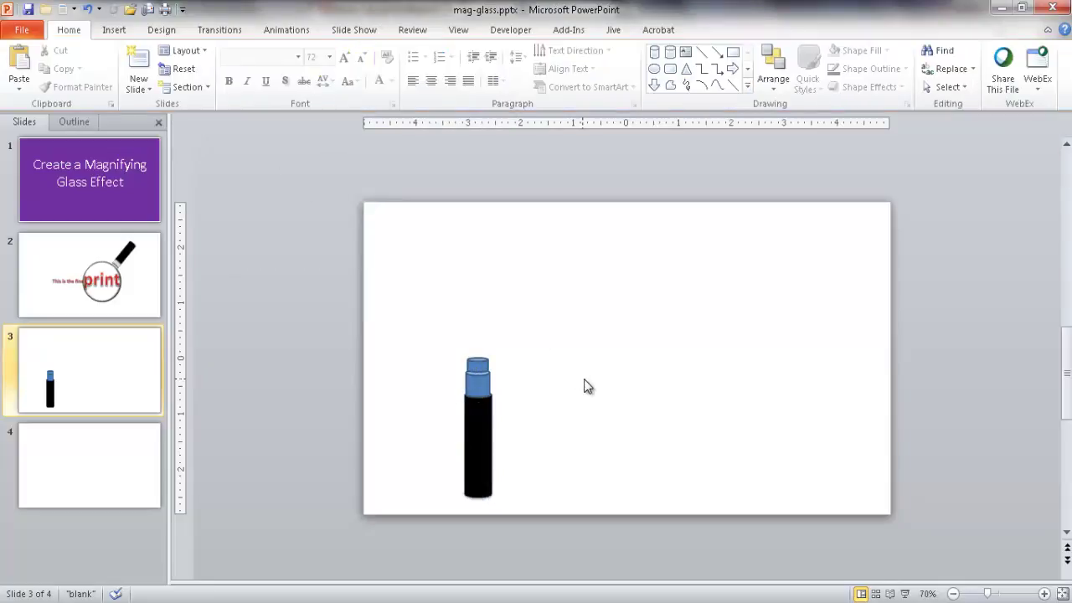
Step: Apply the Subtle Effect - Black, Dark 1 style to the middle cap and the top piece
{"action": "left_click", "coordinate": [475, 385]}
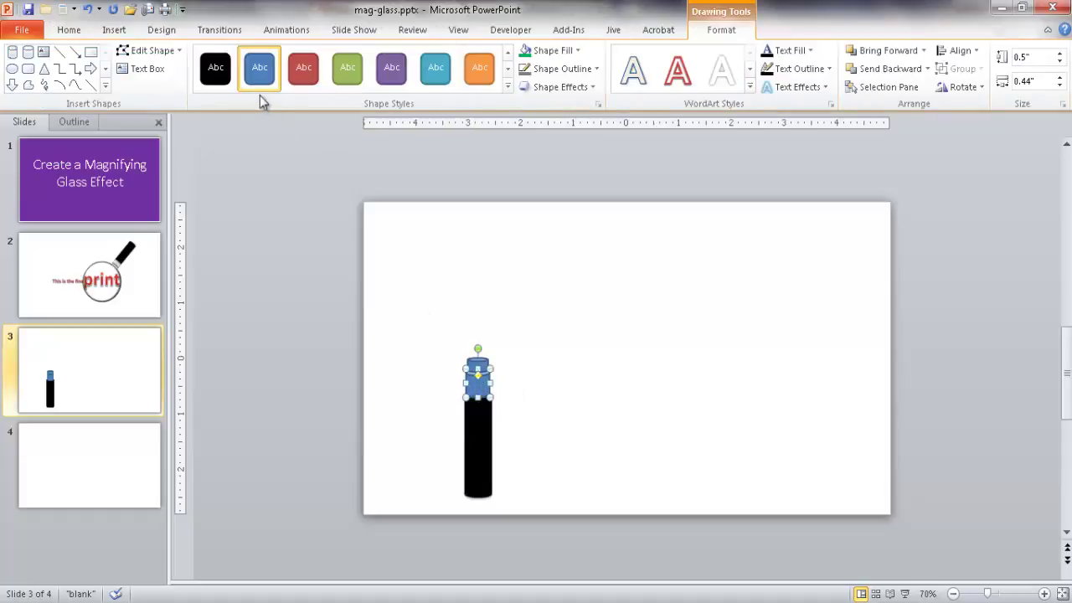
{"action": "left_click", "coordinate": [215, 67]}
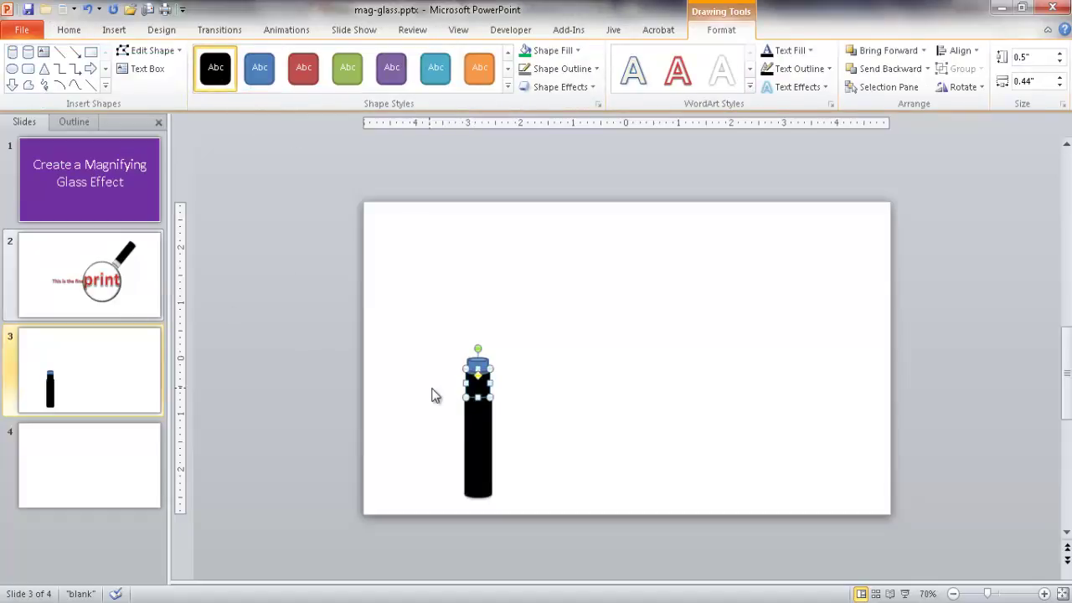
{"action": "left_click", "coordinate": [508, 87]}
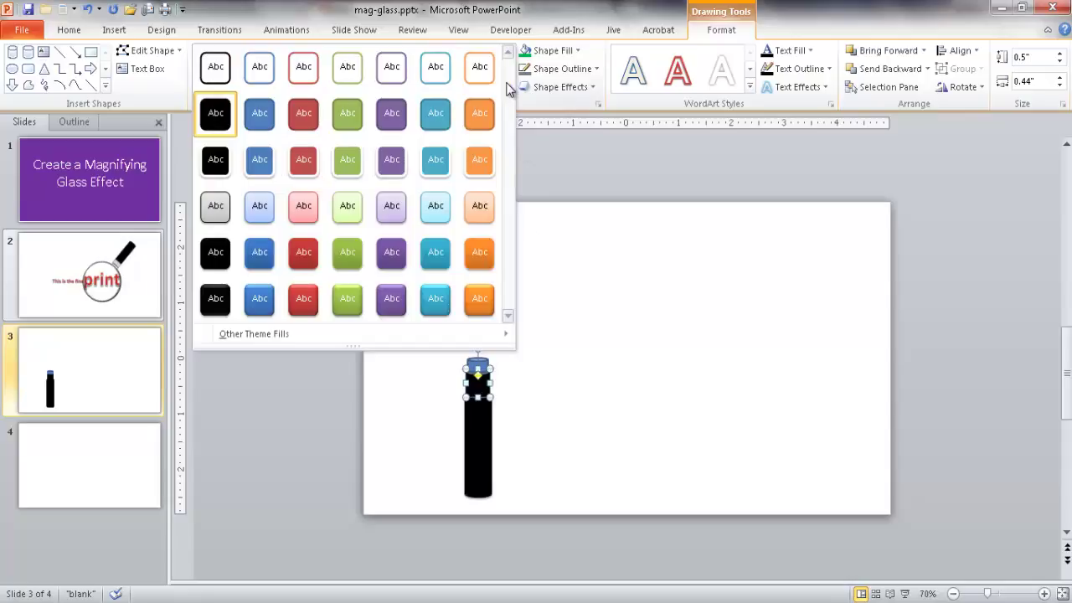
{"action": "left_click", "coordinate": [215, 207]}
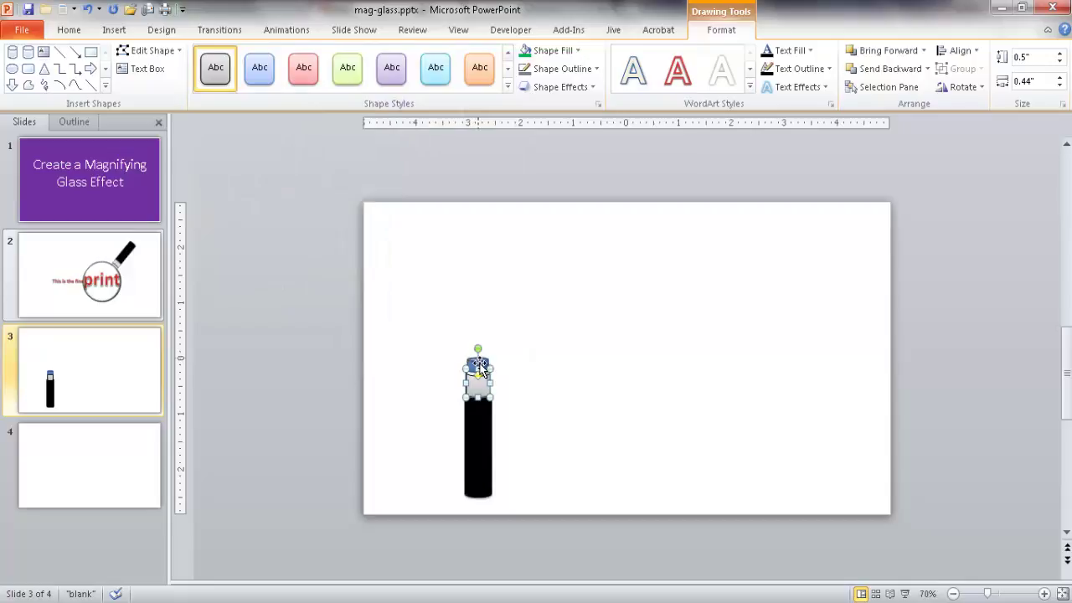
{"action": "left_click", "coordinate": [481, 366]}
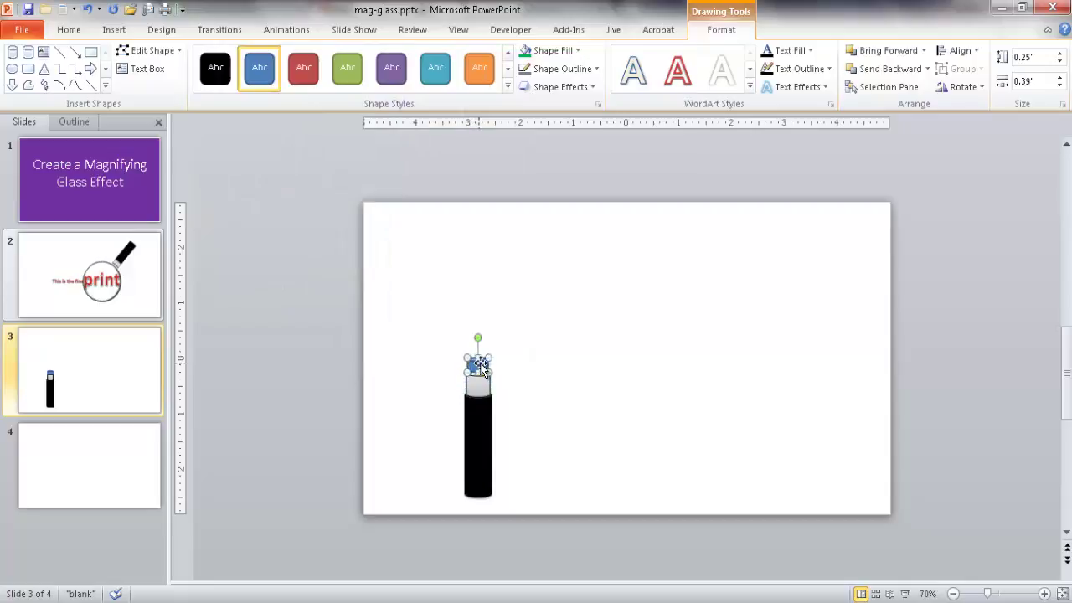
{"action": "left_click", "coordinate": [507, 86]}
{"action": "left_click", "coordinate": [216, 209]}
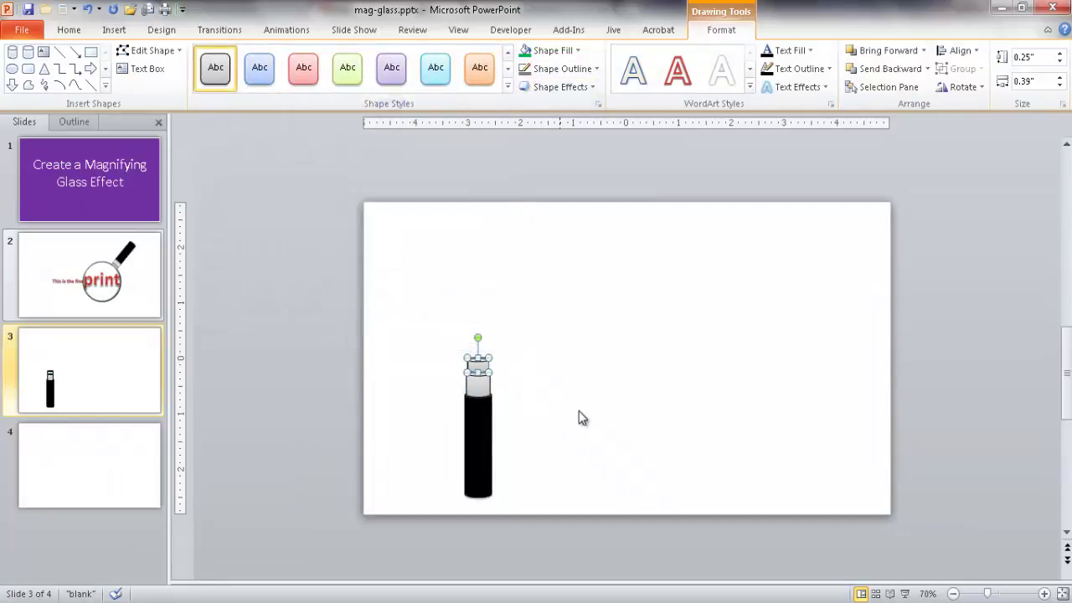
{"action": "left_click", "coordinate": [584, 418]}
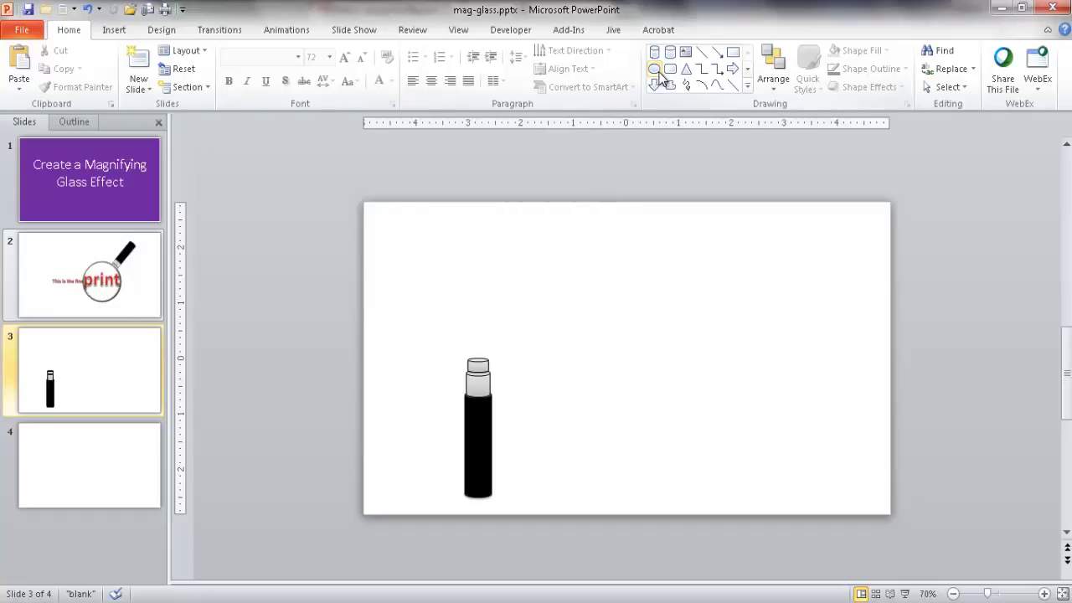
Step: Draw an oval circle just above the handle, replacing a misshapen first attempt
{"action": "left_click", "coordinate": [114, 30]}
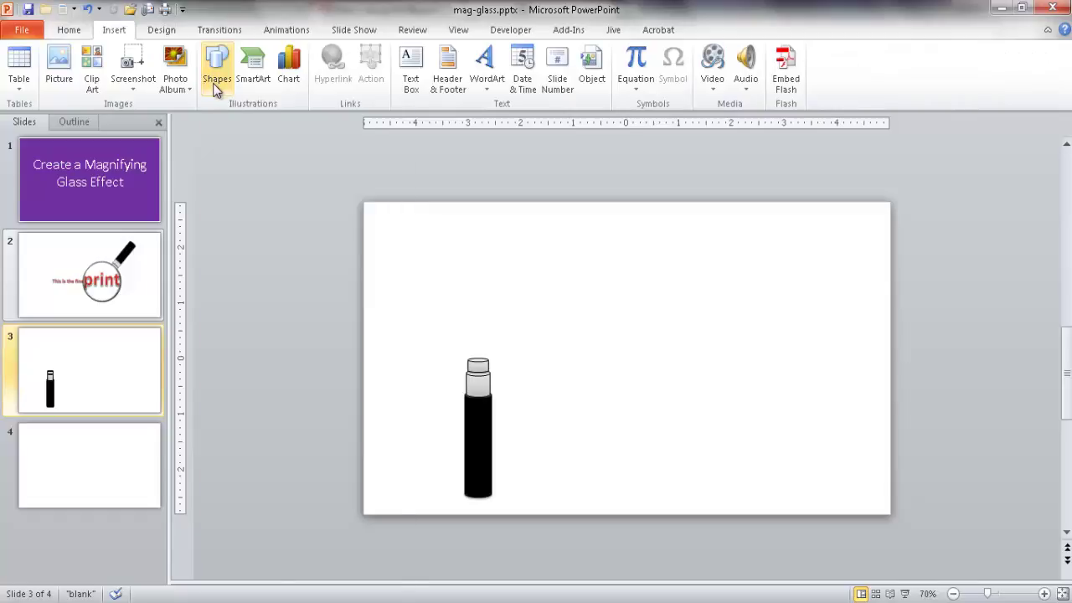
{"action": "left_click", "coordinate": [216, 72]}
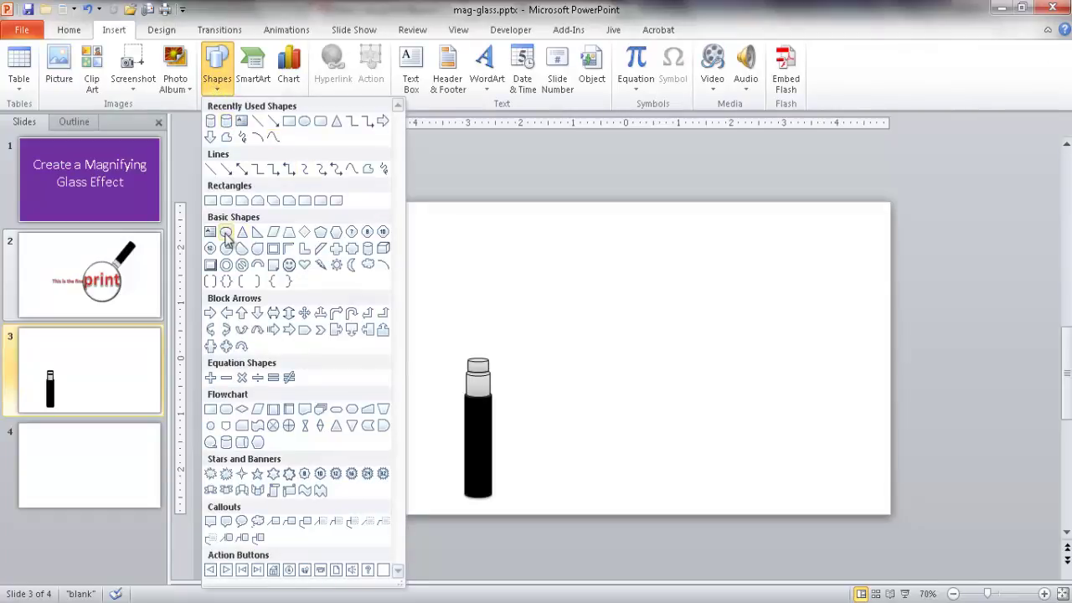
{"action": "left_click", "coordinate": [70, 30]}
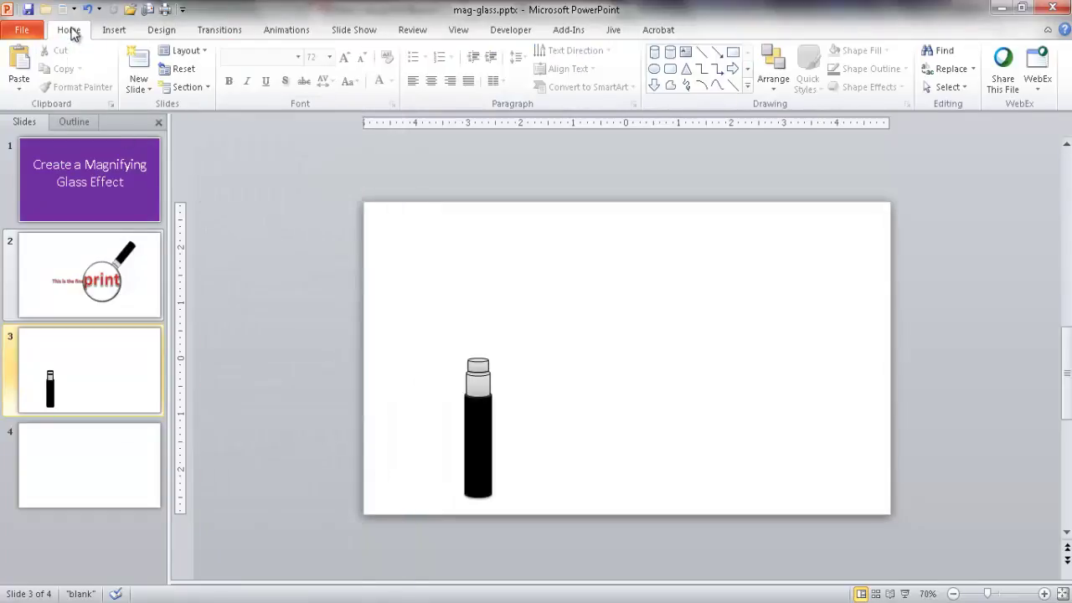
{"action": "left_click", "coordinate": [654, 68]}
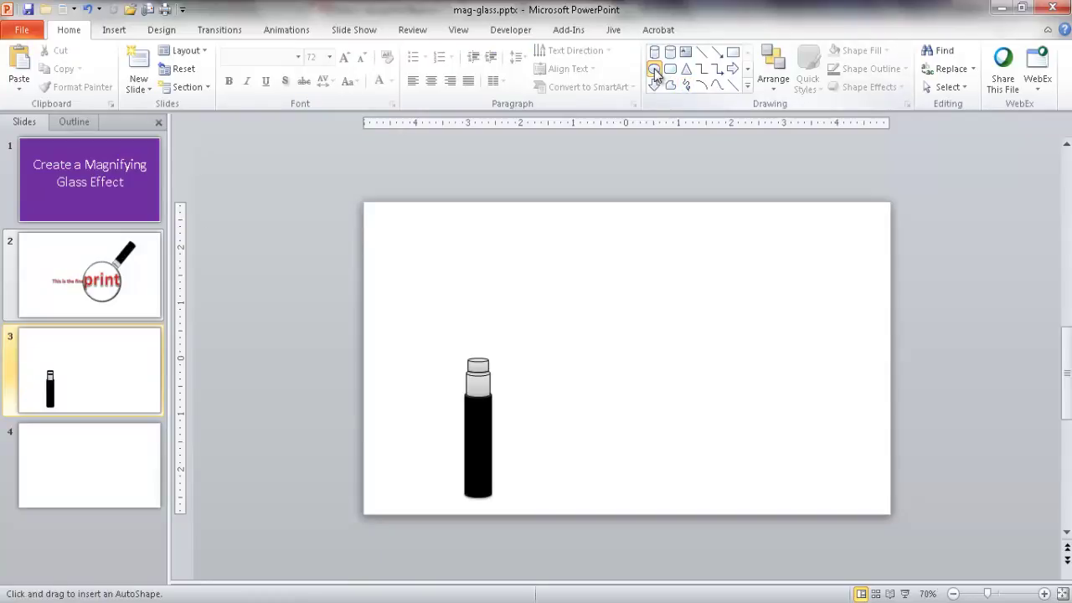
{"action": "left_click_drag", "start_coordinate": [538, 248], "coordinate": [710, 382]}
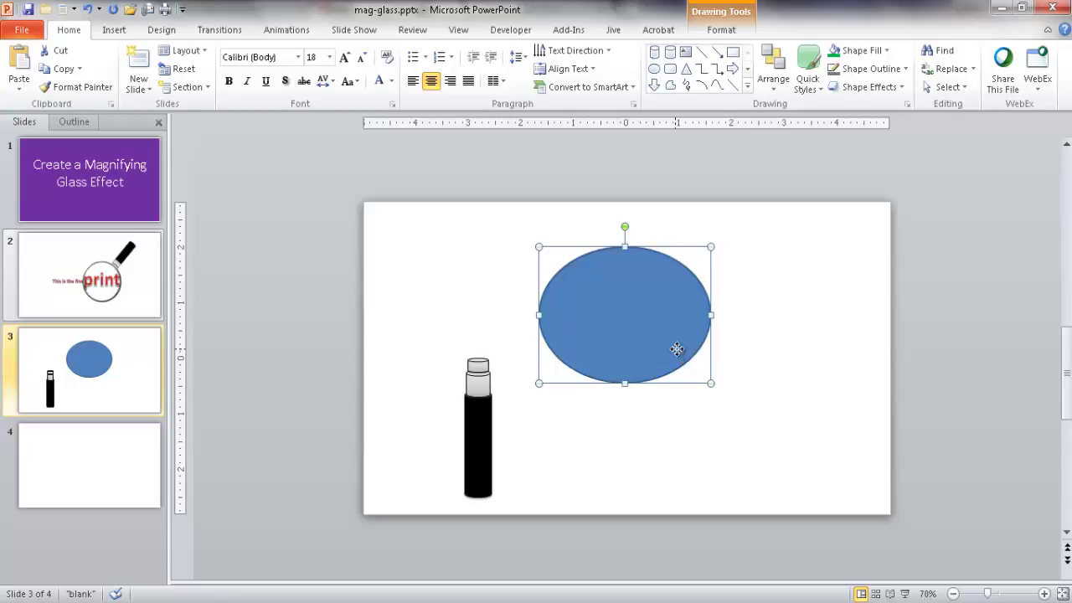
{"action": "key", "text": "Delete"}
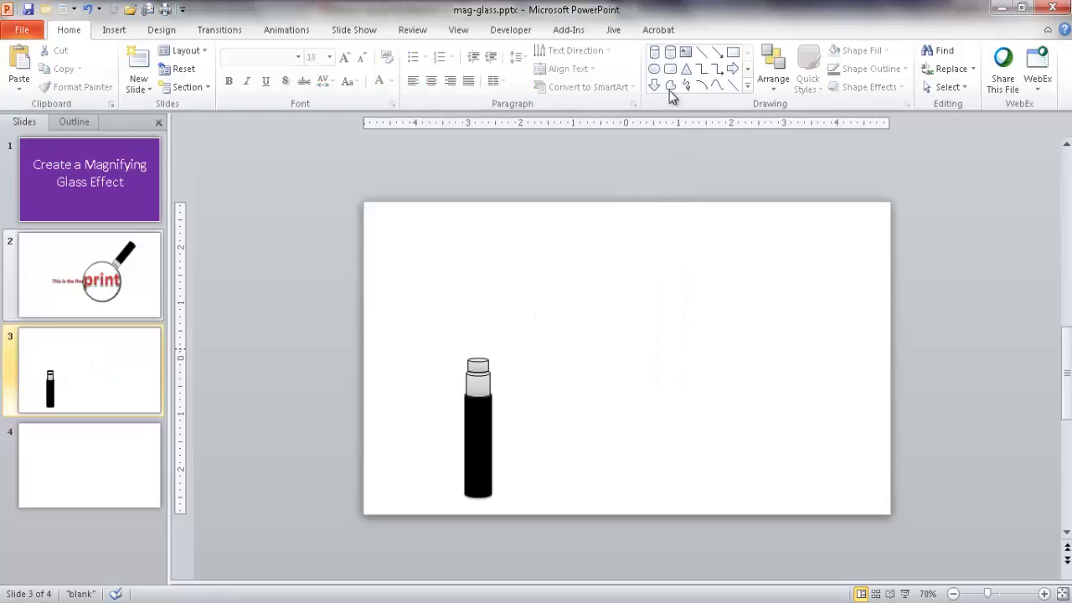
{"action": "left_click", "coordinate": [654, 68]}
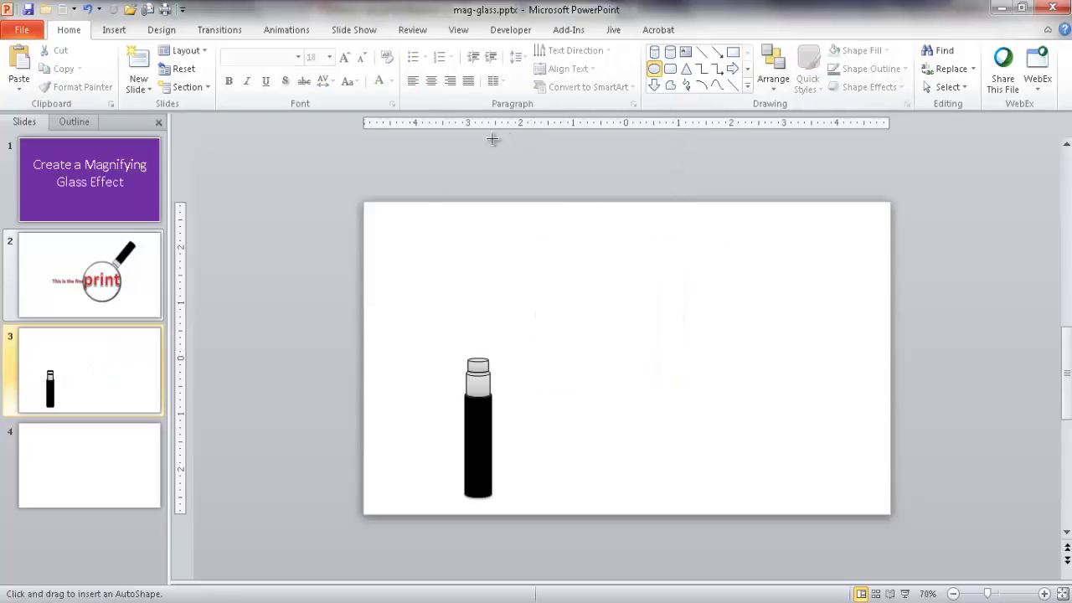
{"action": "mouse_move", "coordinate": [409, 259]}
{"action": "left_mouse_down"}
{"action": "mouse_move", "coordinate": [466, 307]}
{"action": "mouse_move", "coordinate": [537, 336]}
{"action": "left_mouse_up"}
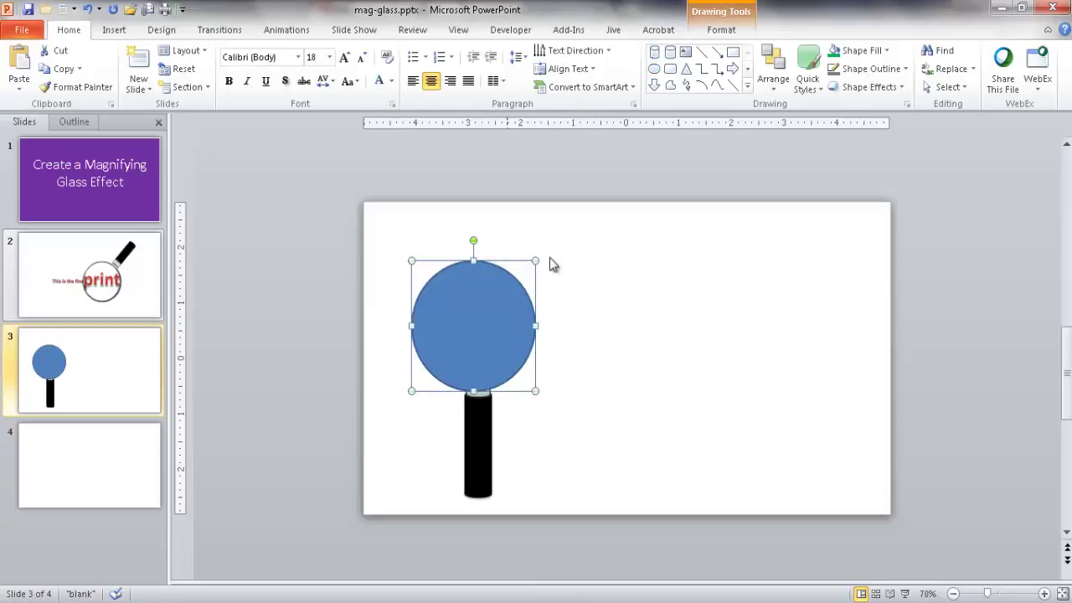
Step: Set the circle's size to 2.4 inches
{"action": "left_click", "coordinate": [725, 34]}
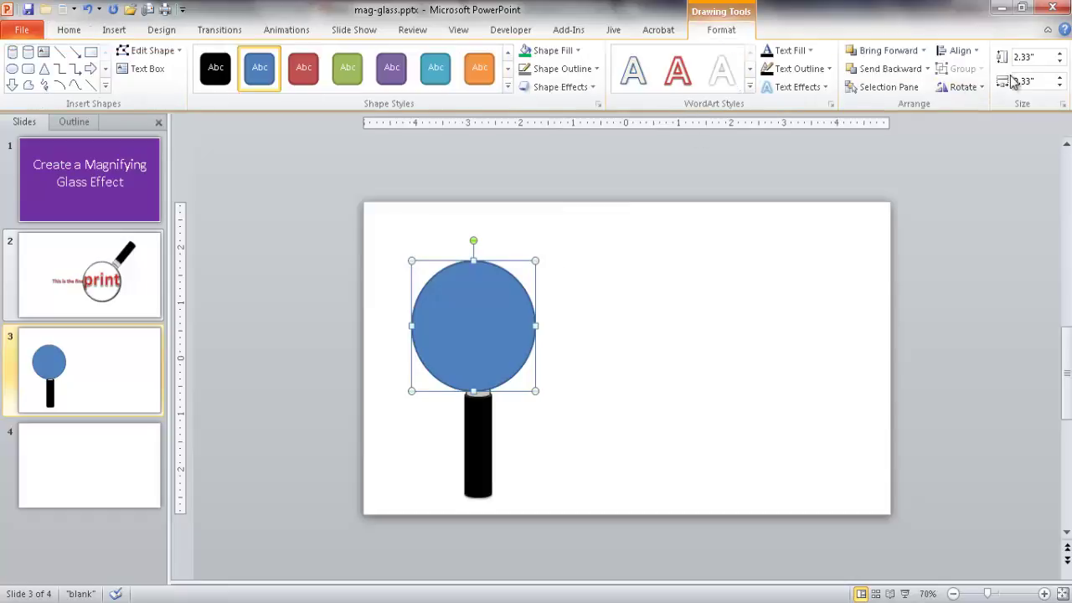
{"action": "left_click", "coordinate": [1039, 82]}
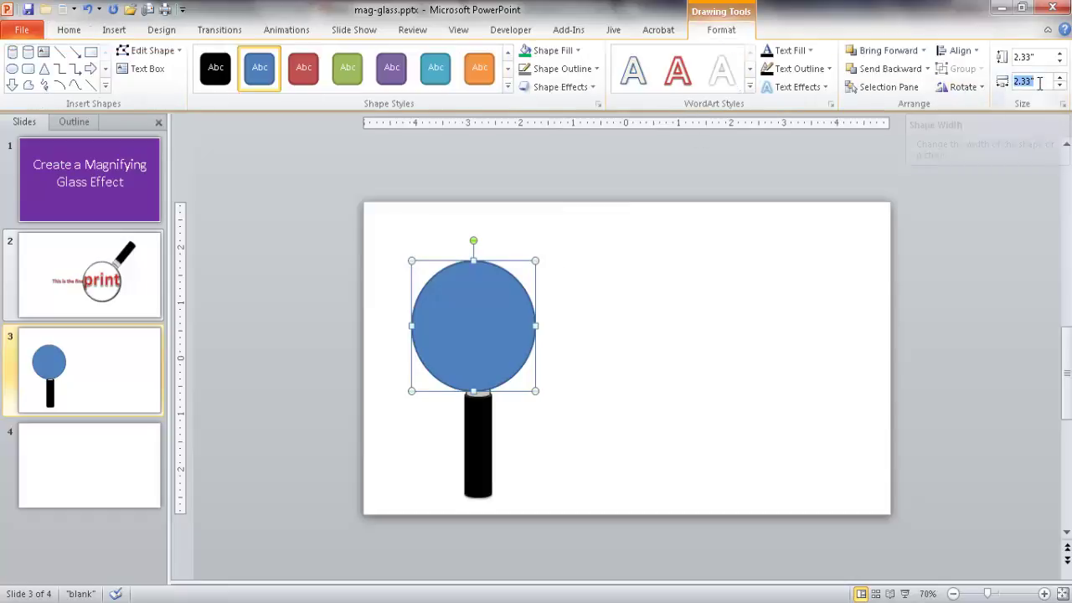
{"action": "type", "text": "2.4"}
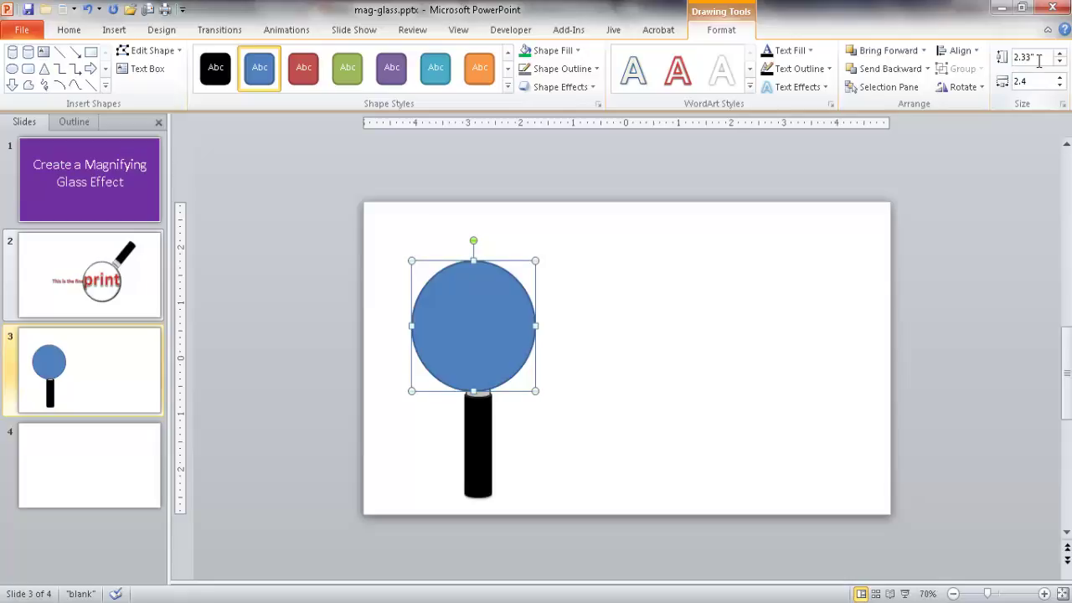
{"action": "left_click", "coordinate": [1038, 58]}
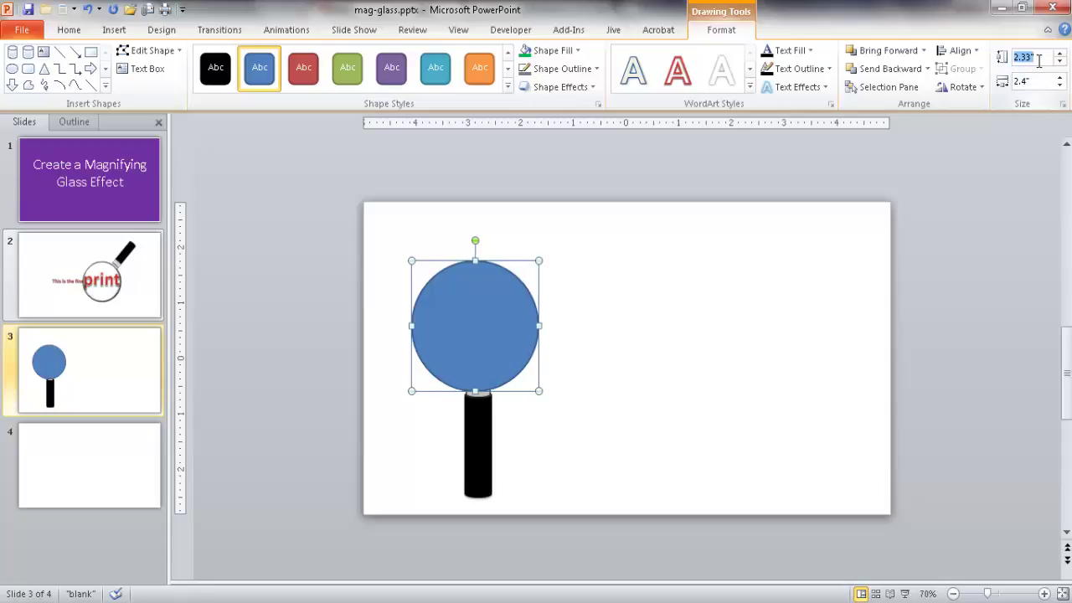
Step: Move the 2.4-inch circle down so it sits on the handle top
{"action": "left_click", "coordinate": [798, 304]}
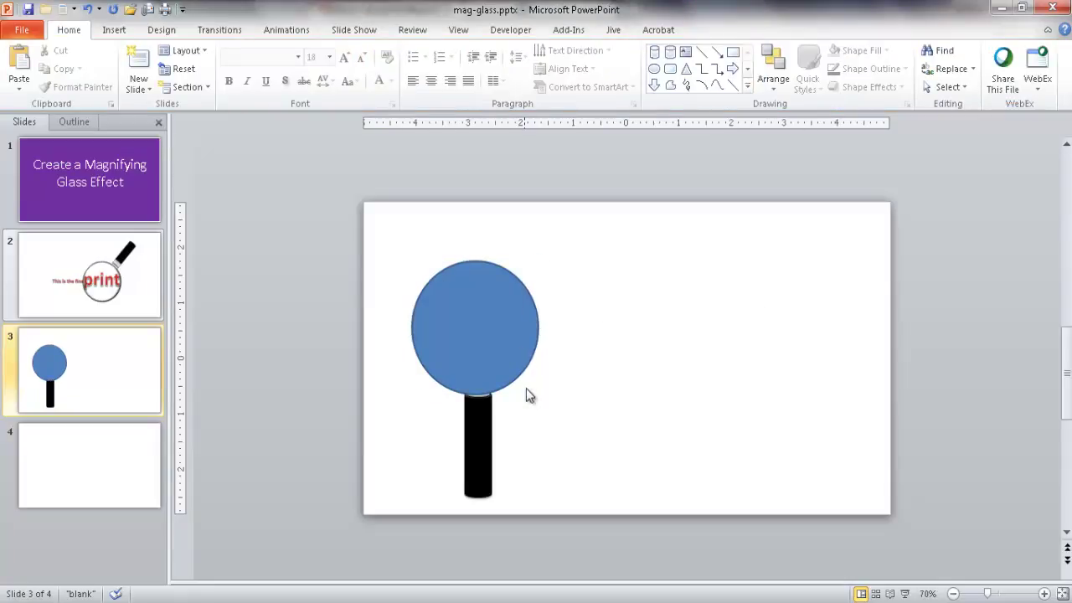
{"action": "left_click", "coordinate": [455, 338]}
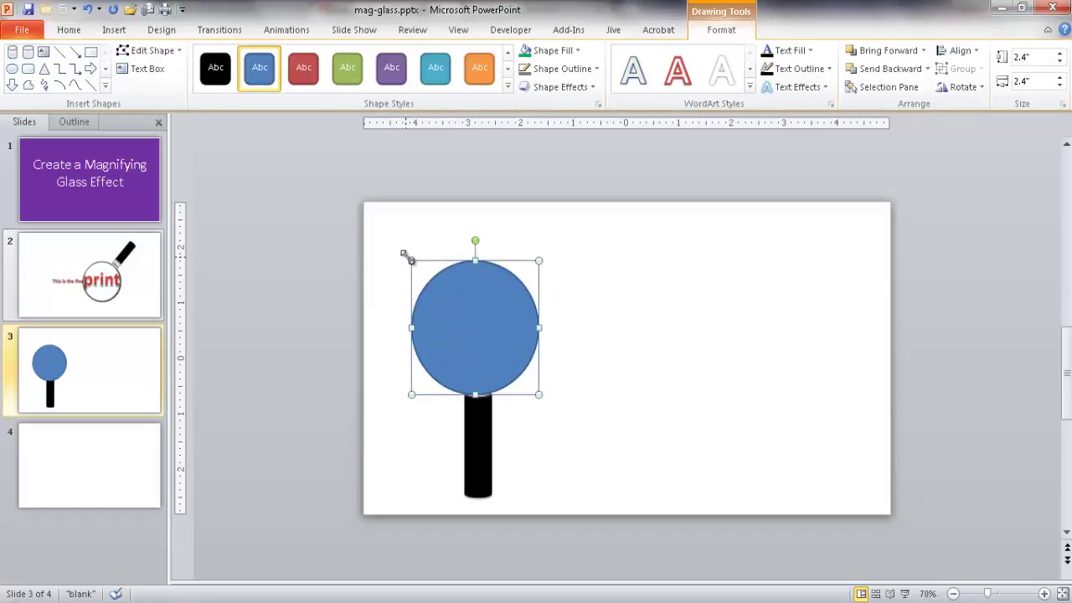
{"action": "left_click_drag", "start_coordinate": [507, 318], "coordinate": [506, 287]}
{"action": "left_click", "coordinate": [602, 370]}
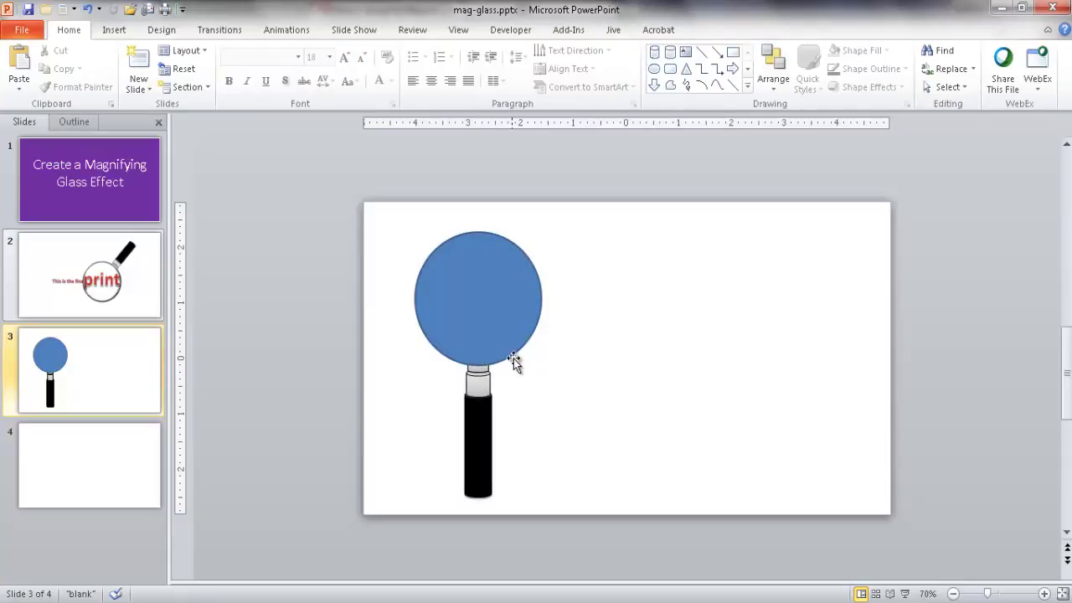
{"action": "left_click", "coordinate": [471, 295]}
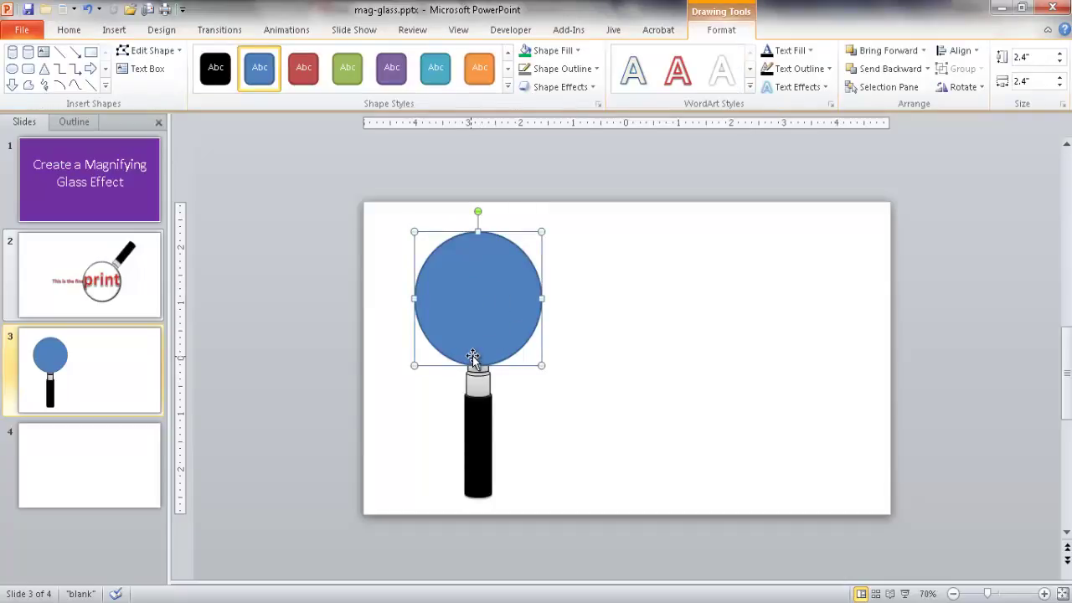
{"action": "left_click", "coordinate": [551, 399]}
{"action": "left_click", "coordinate": [486, 310]}
{"action": "left_click", "coordinate": [760, 295]}
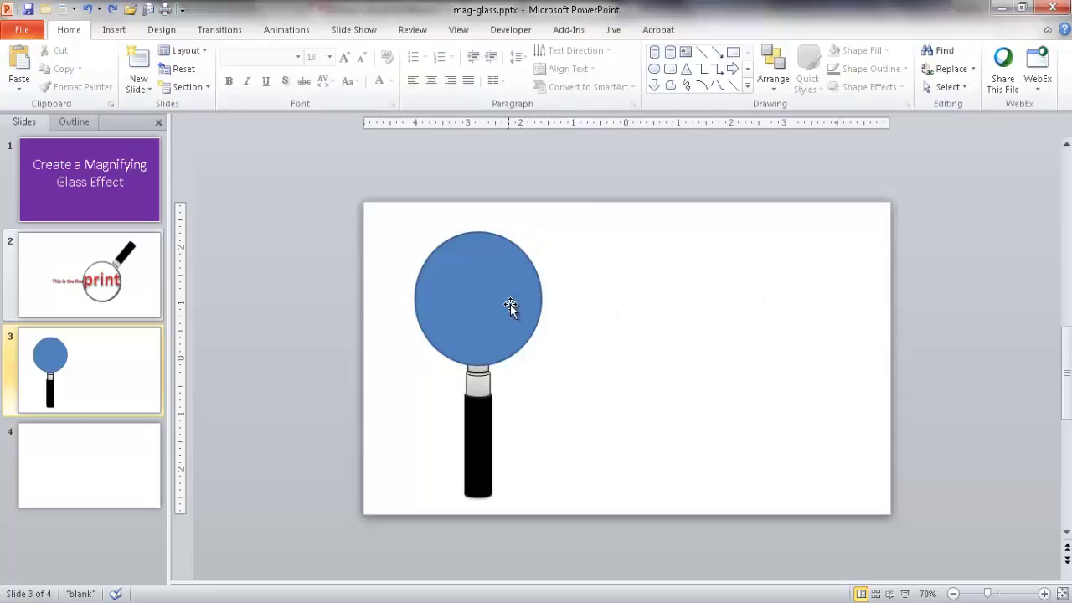
Step: Paste a picture copy of the magnifier and move it to the right
{"action": "left_click_drag", "start_coordinate": [591, 552], "coordinate": [335, 192]}
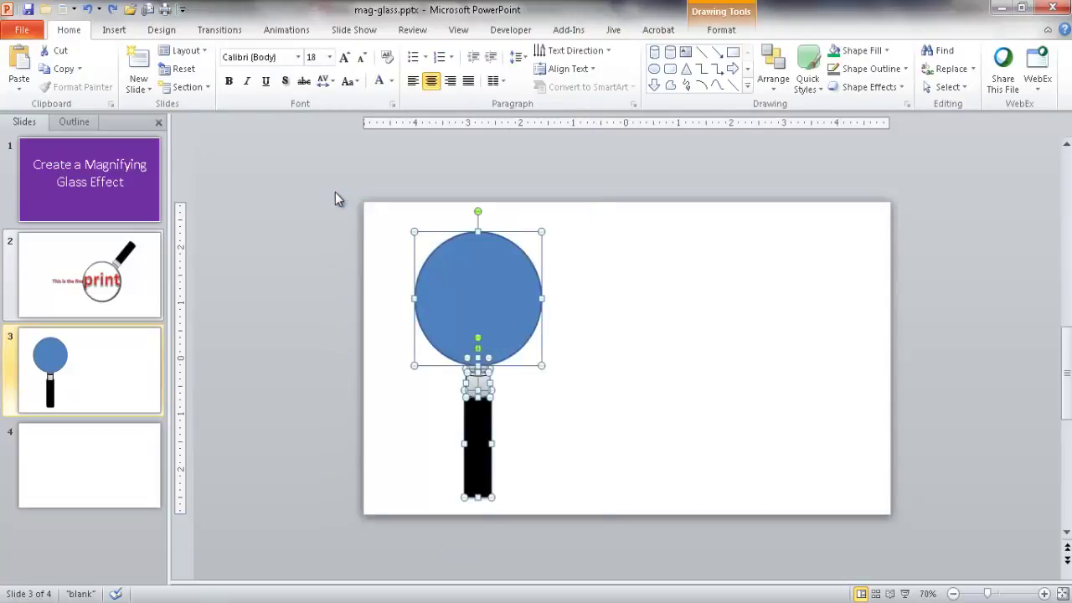
{"action": "left_click", "coordinate": [621, 280]}
{"action": "key", "text": "ctrl+v"}
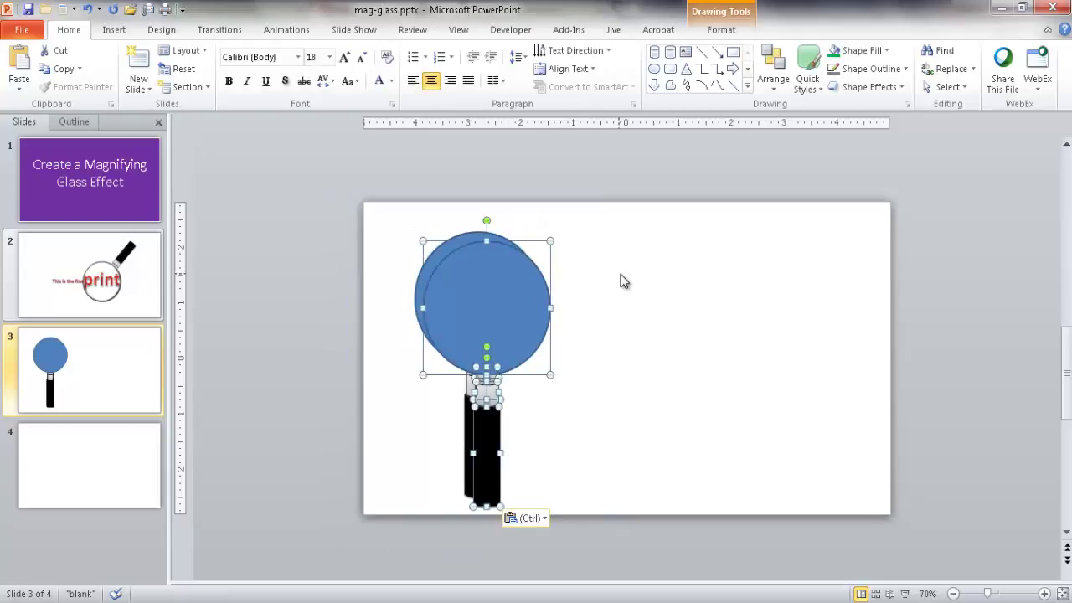
{"action": "left_click", "coordinate": [545, 520]}
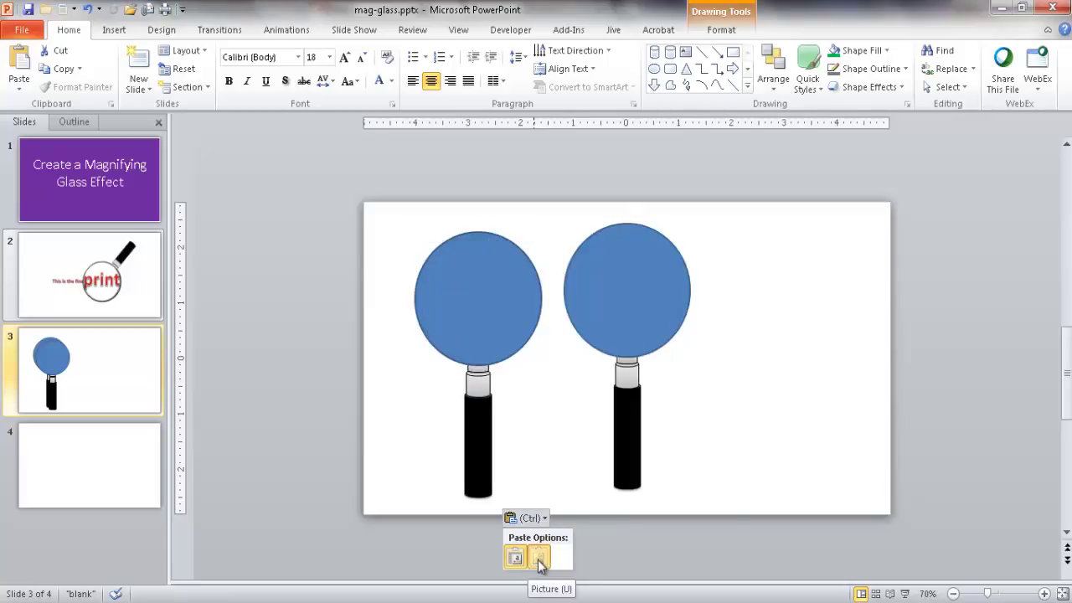
{"action": "left_click", "coordinate": [538, 558]}
{"action": "left_click_drag", "start_coordinate": [651, 283], "coordinate": [736, 284]}
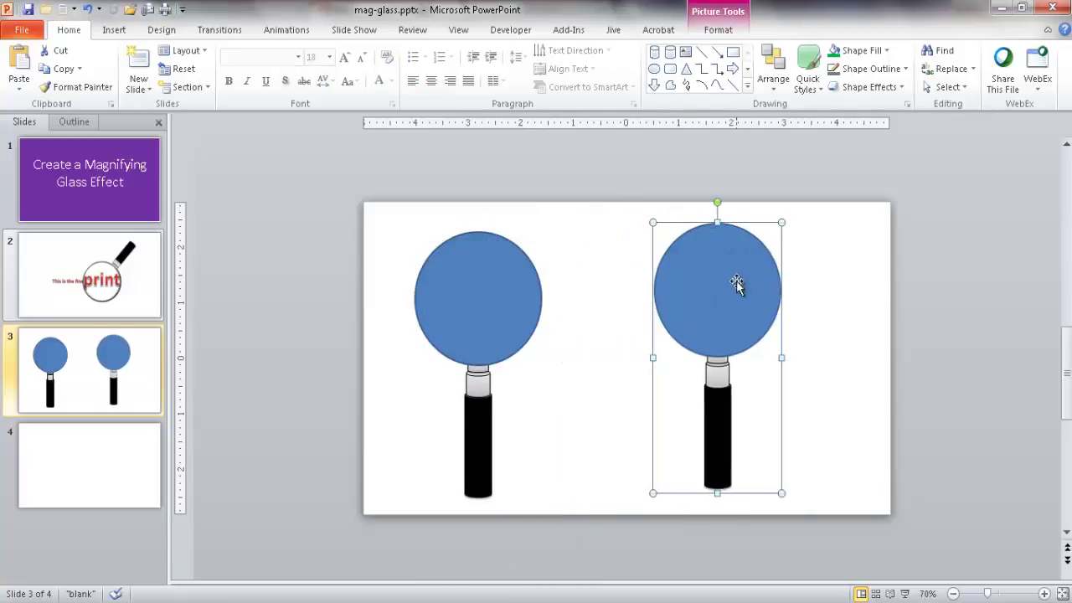
{"action": "left_click_drag", "start_coordinate": [719, 376], "coordinate": [736, 392]}
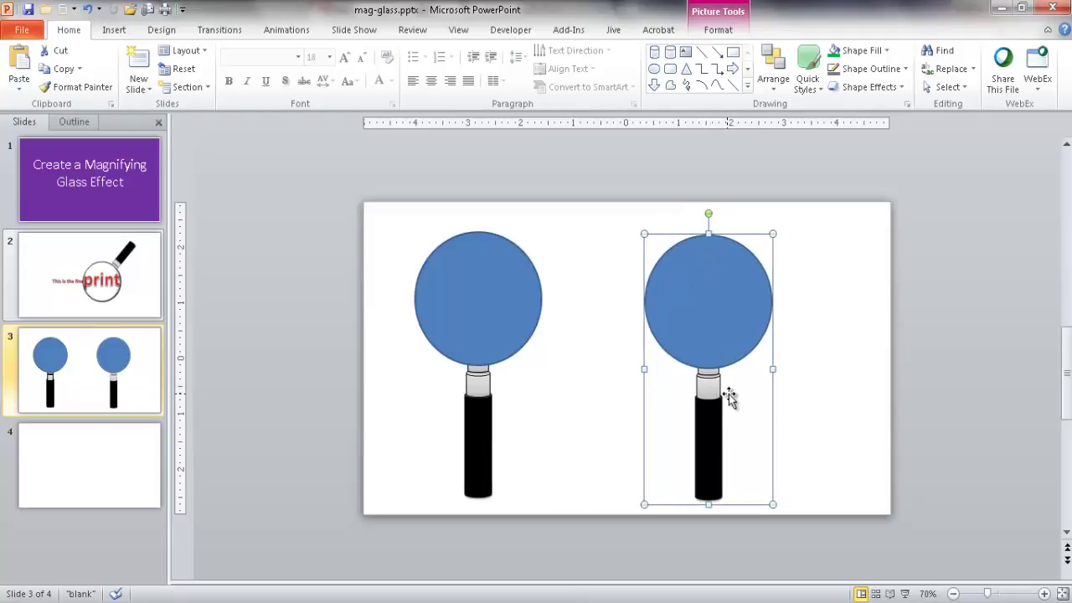
Step: Move the picture copy around the right side, then delete it
{"action": "left_click", "coordinate": [478, 423]}
{"action": "left_click", "coordinate": [481, 383]}
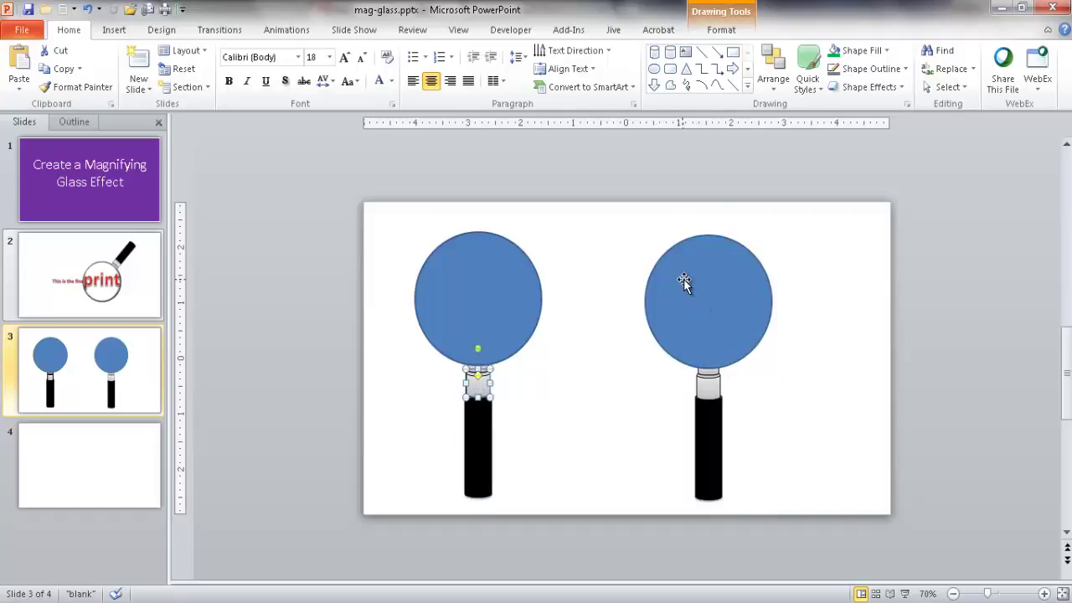
{"action": "left_click", "coordinate": [734, 314]}
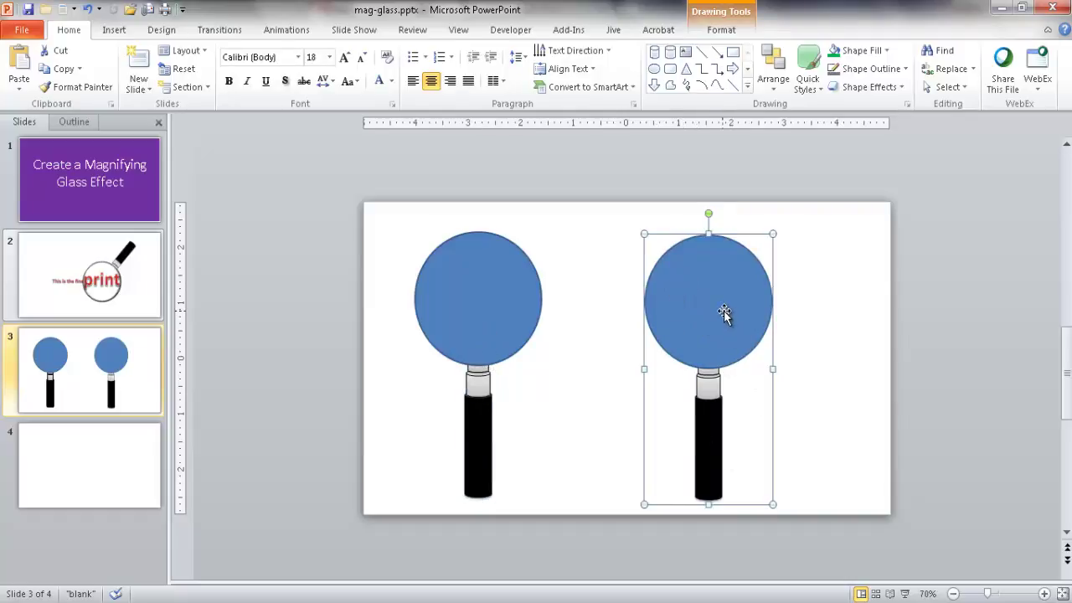
{"action": "left_click_drag", "start_coordinate": [725, 312], "coordinate": [760, 308]}
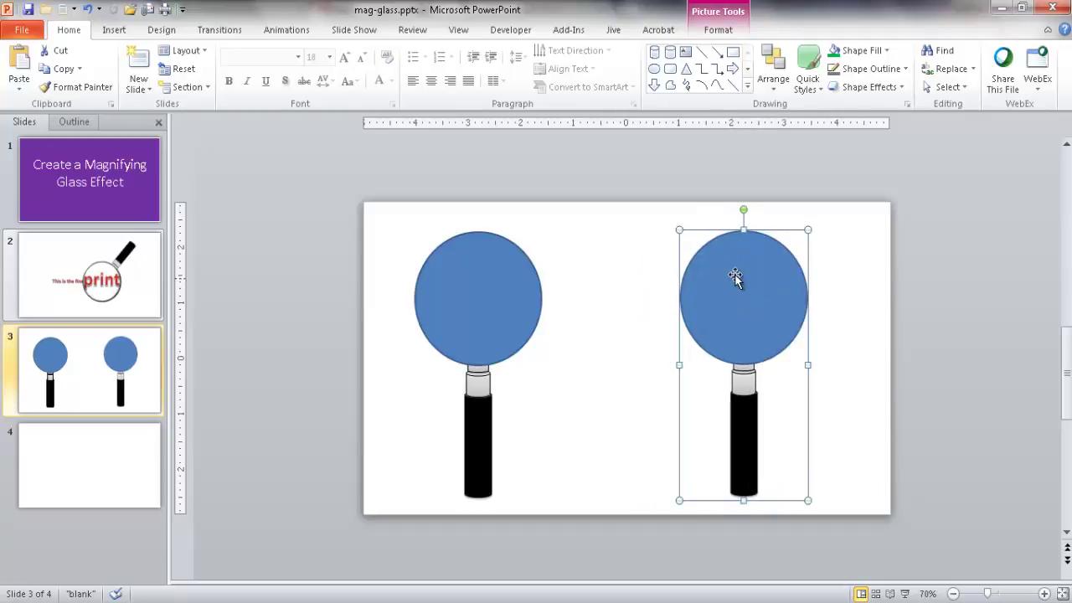
{"action": "left_click_drag", "start_coordinate": [740, 291], "coordinate": [925, 266]}
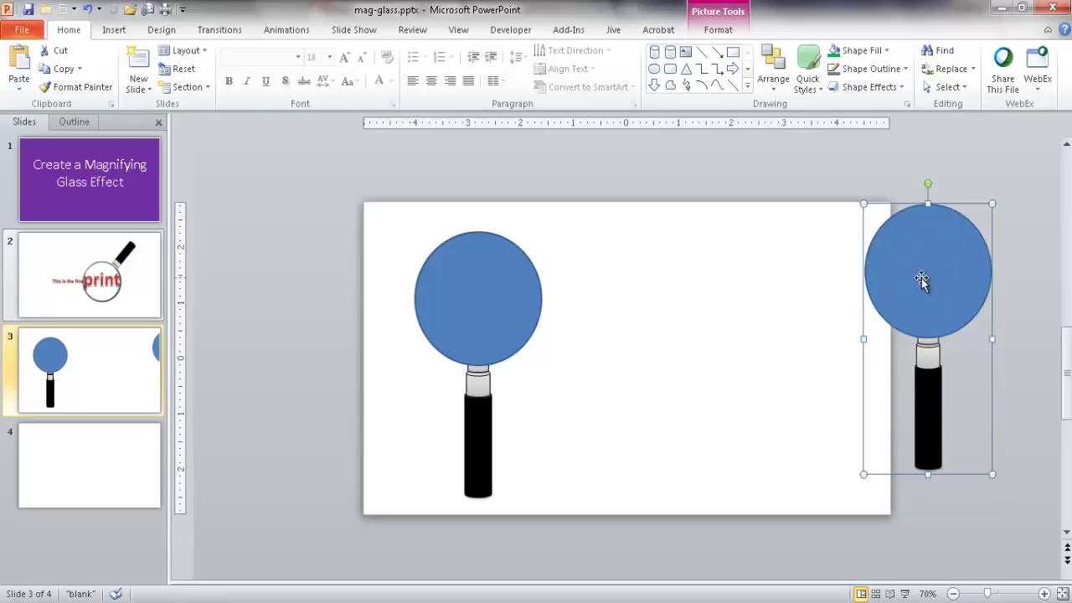
{"action": "left_click_drag", "start_coordinate": [921, 281], "coordinate": [742, 309]}
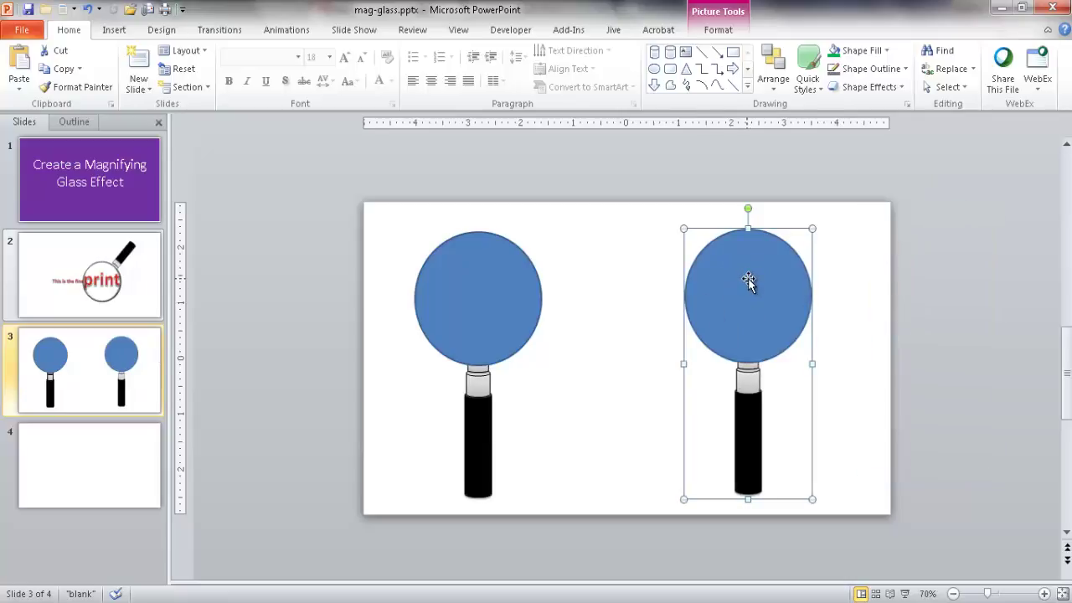
{"action": "key", "text": "Delete"}
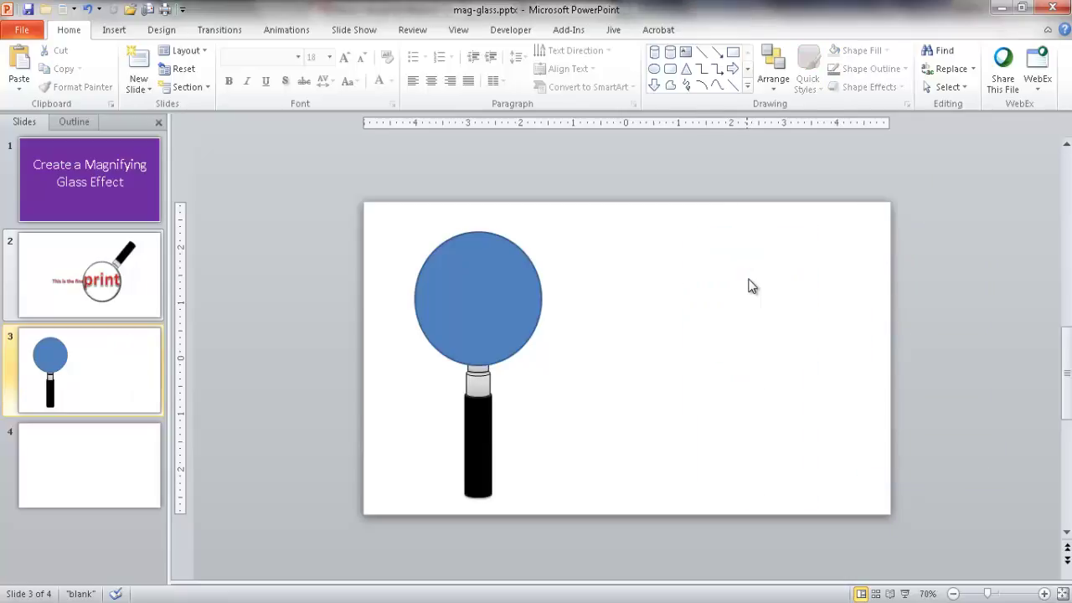
Step: Give the lens circle a dark theme-colour outline
{"action": "left_click", "coordinate": [515, 247]}
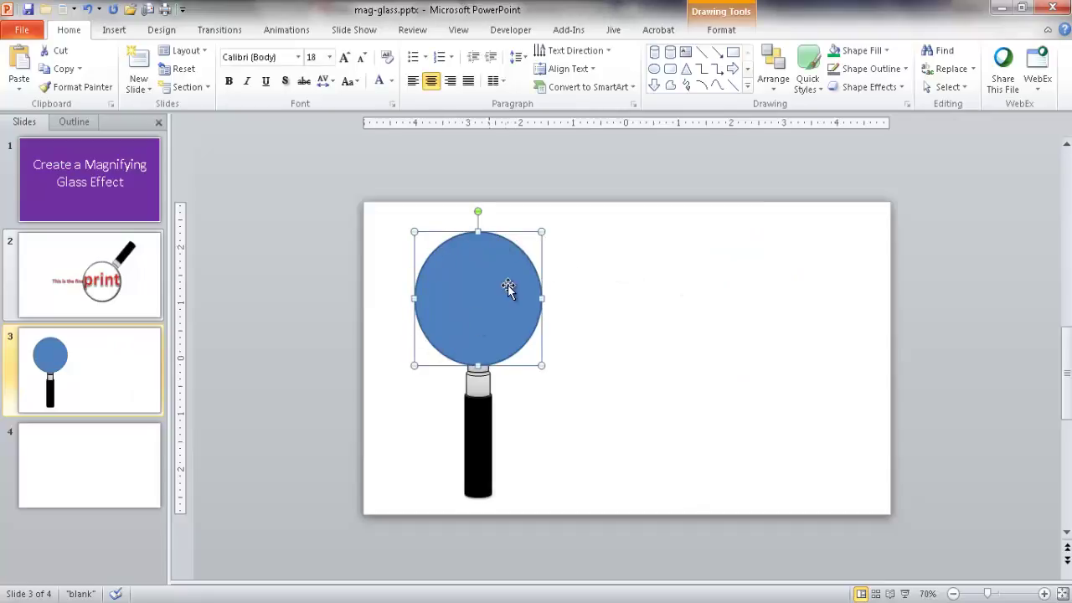
{"action": "left_click", "coordinate": [715, 32]}
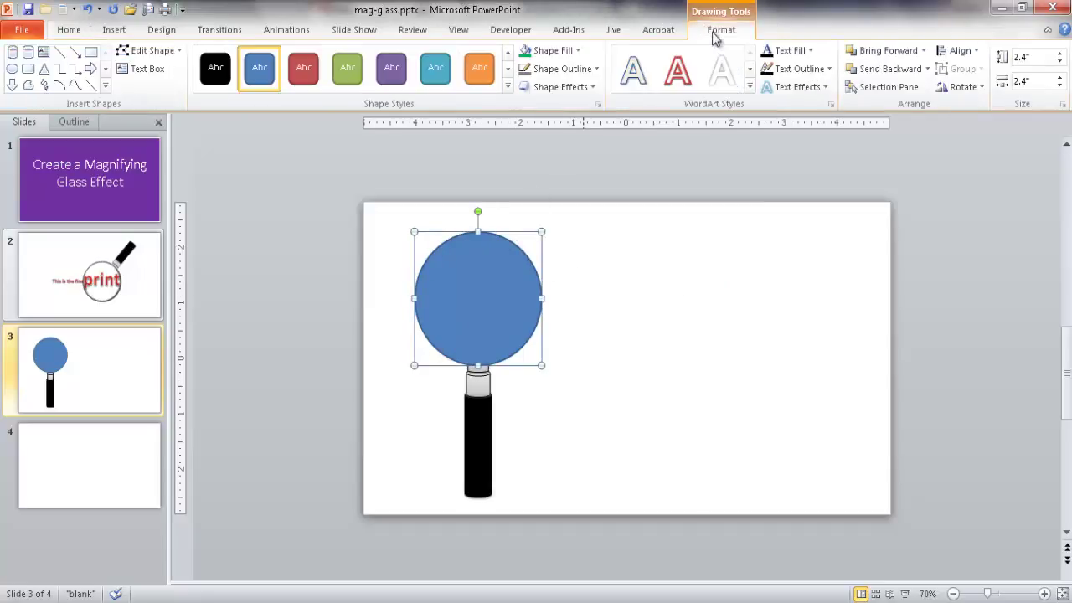
{"action": "left_click", "coordinate": [565, 68]}
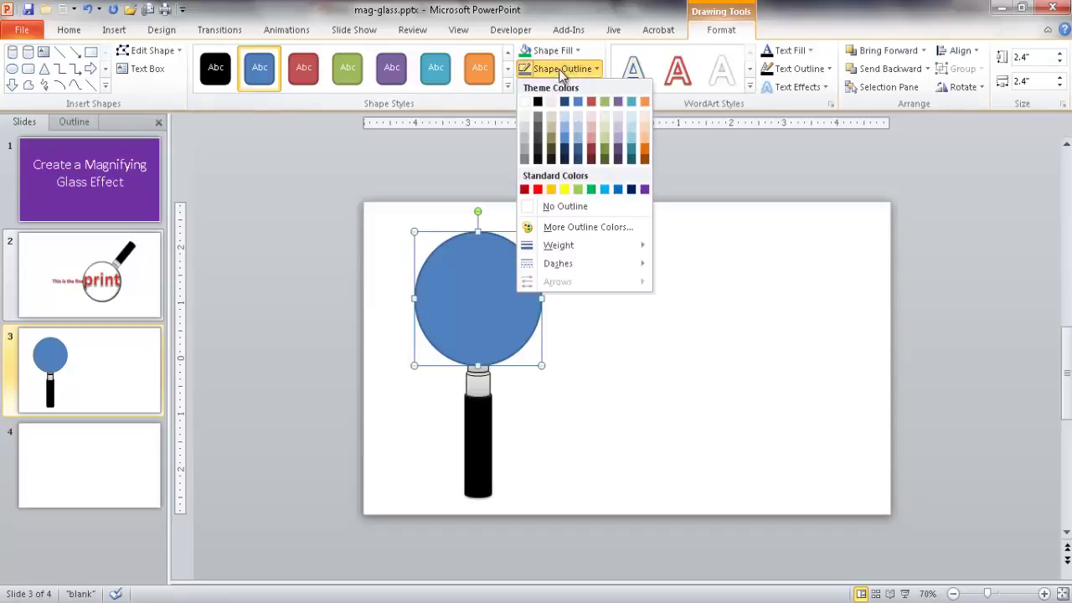
{"action": "left_click", "coordinate": [535, 104]}
{"action": "left_click", "coordinate": [611, 399]}
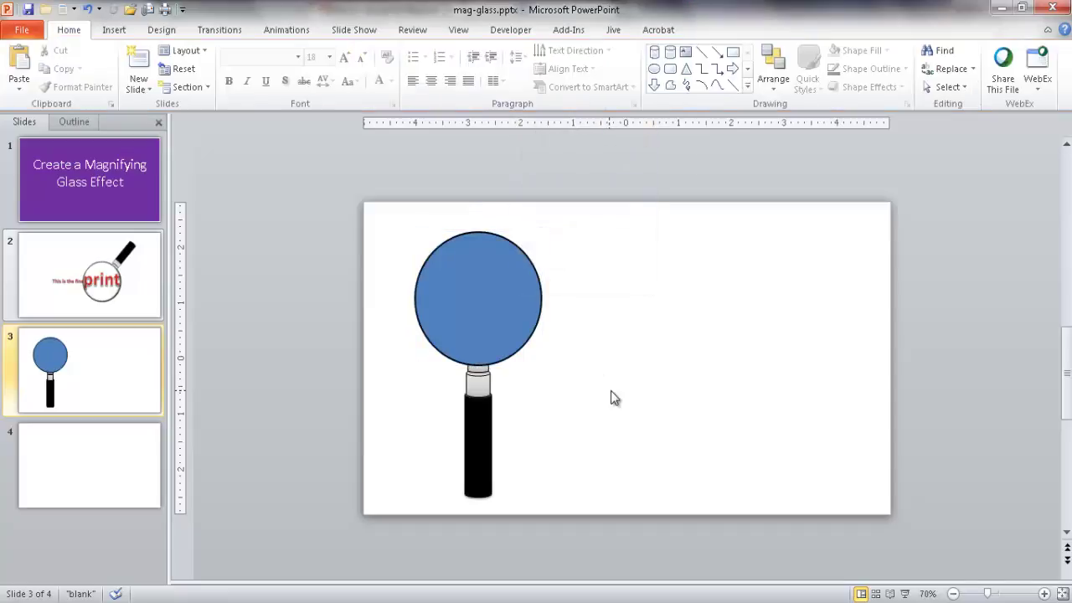
Step: Change the lens fill from blue to green
{"action": "left_click", "coordinate": [491, 294]}
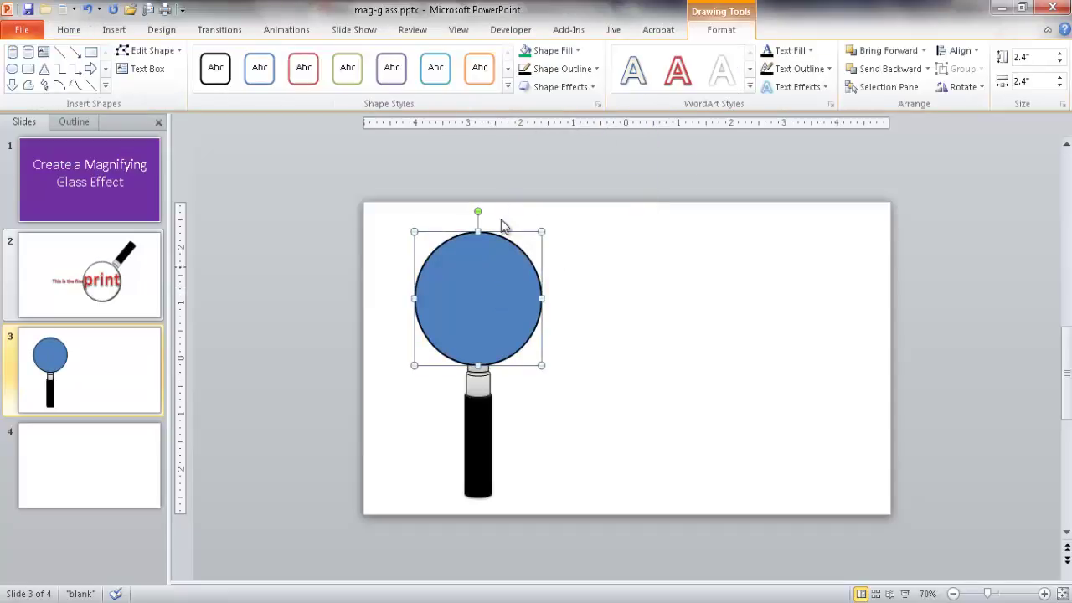
{"action": "left_click", "coordinate": [569, 52]}
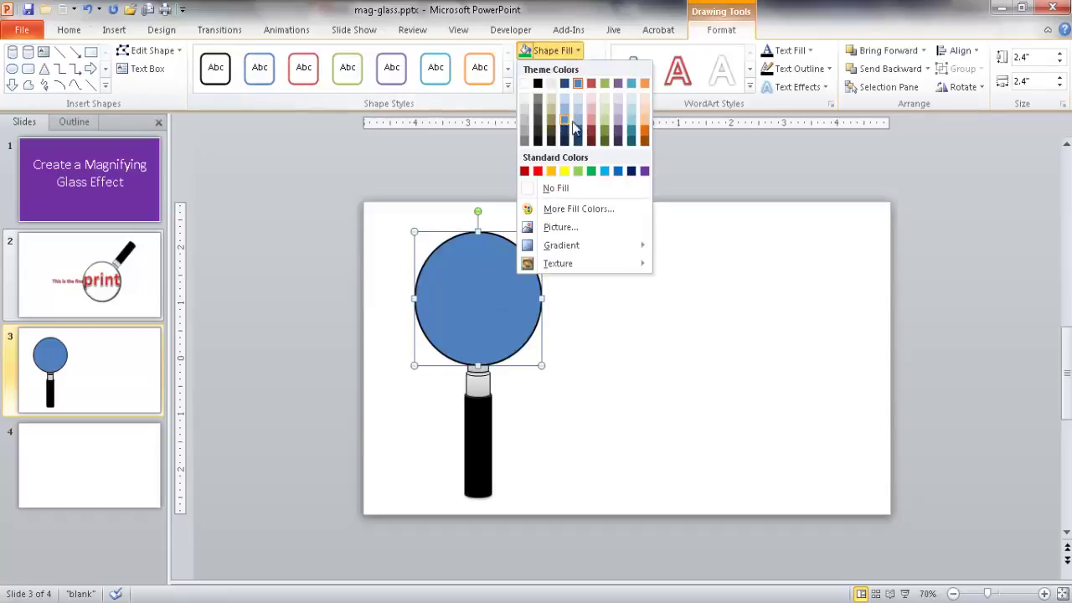
{"action": "left_click", "coordinate": [592, 172]}
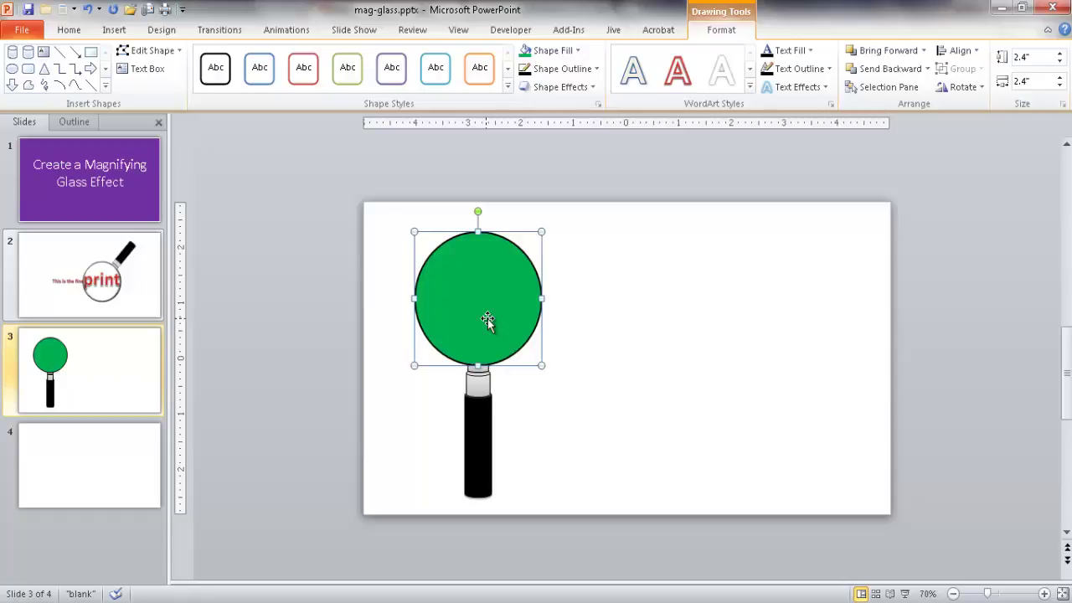
{"action": "left_click", "coordinate": [545, 405]}
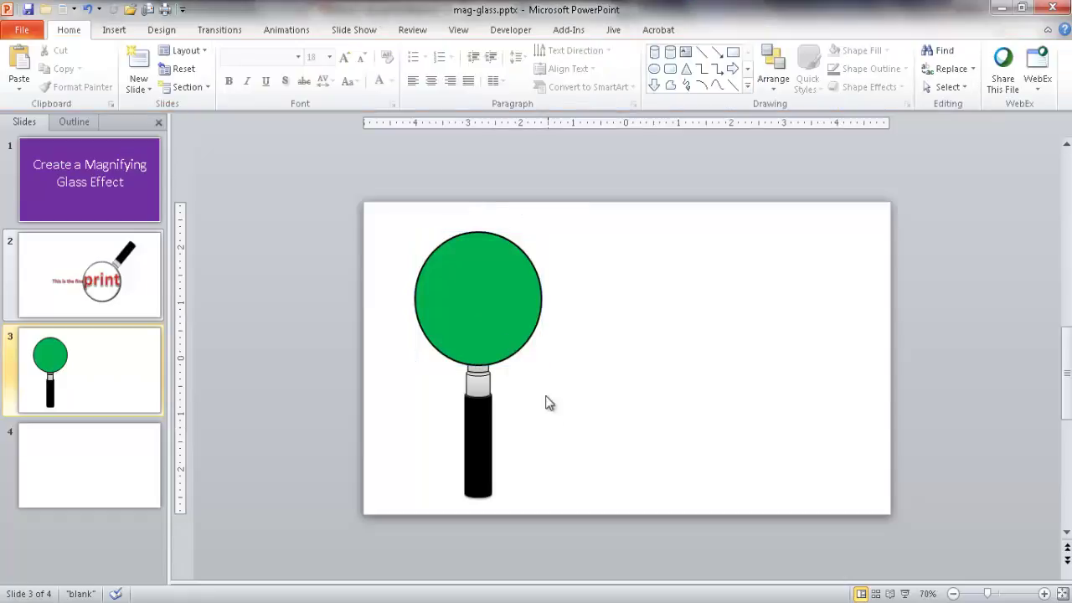
{"action": "left_click", "coordinate": [481, 299]}
Step: Paste the whole magnifying glass as a picture and drop it to the right
{"action": "left_click_drag", "start_coordinate": [616, 557], "coordinate": [316, 176]}
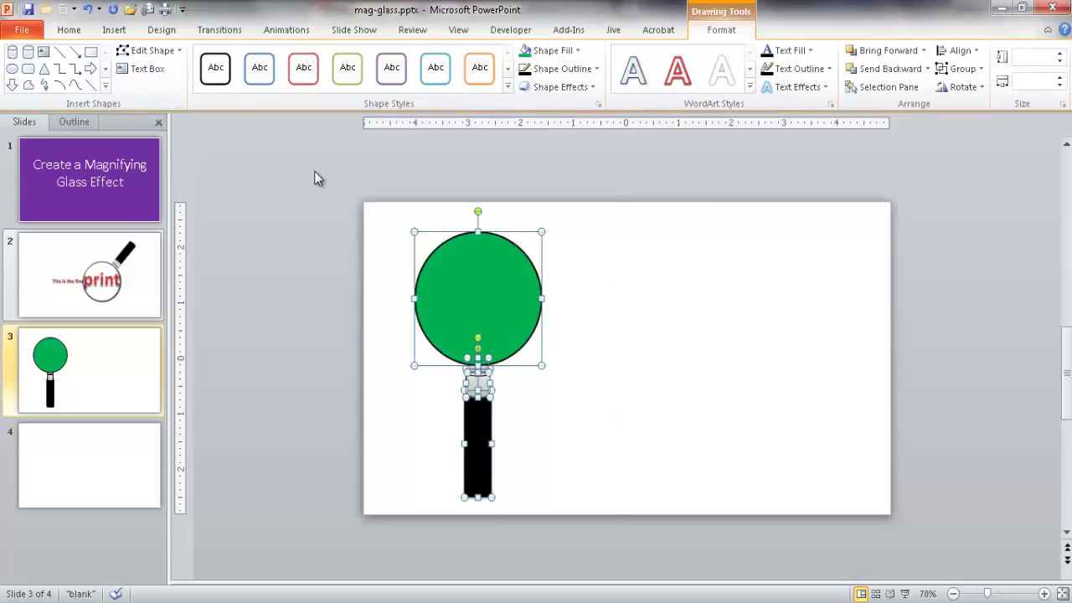
{"action": "left_click", "coordinate": [703, 323]}
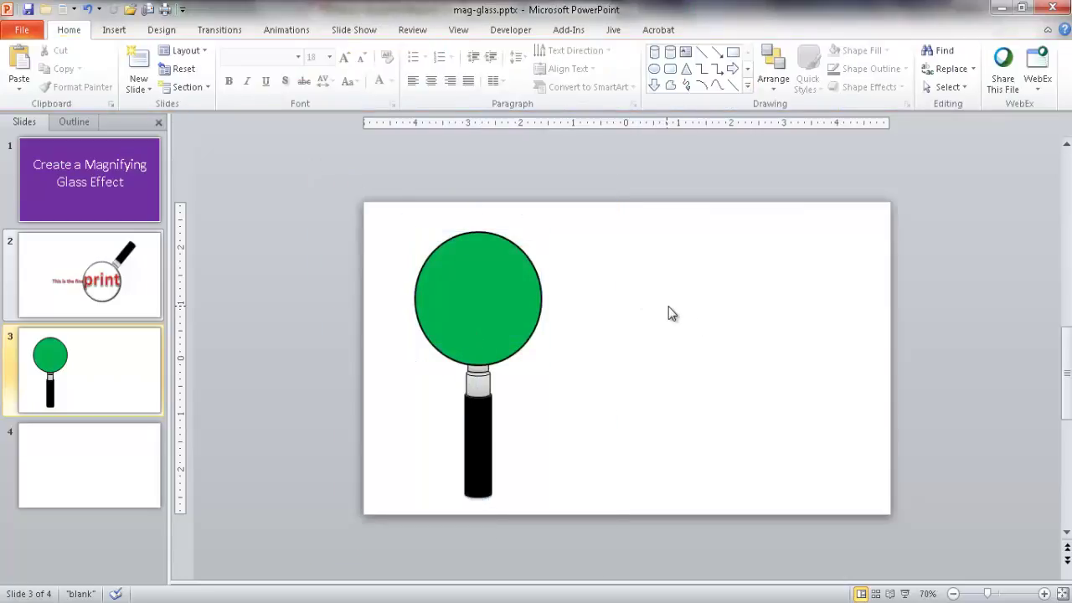
{"action": "key", "text": "ctrl+v"}
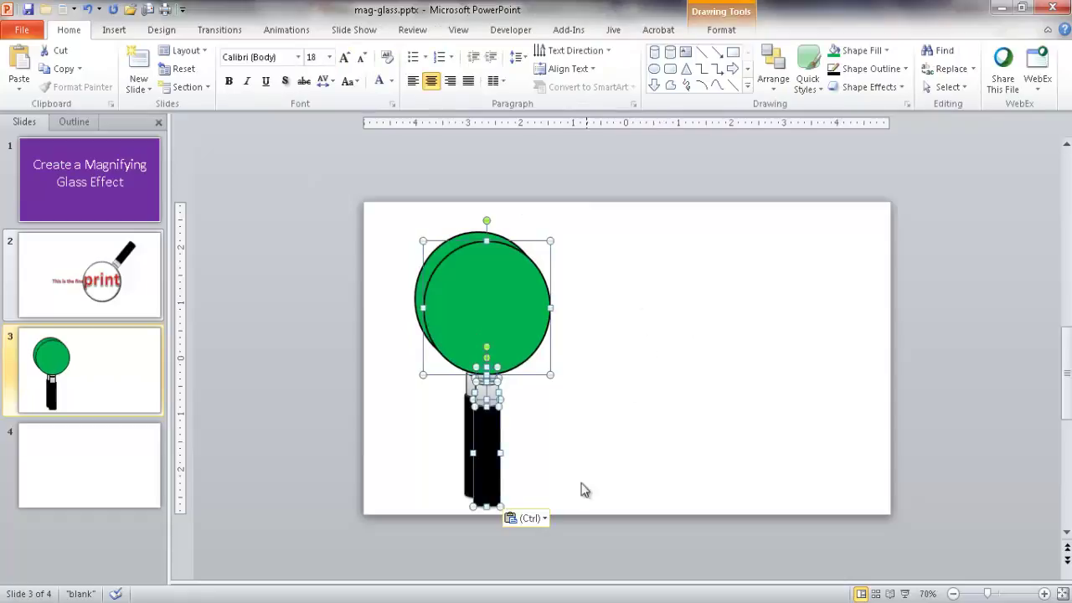
{"action": "left_click", "coordinate": [541, 519]}
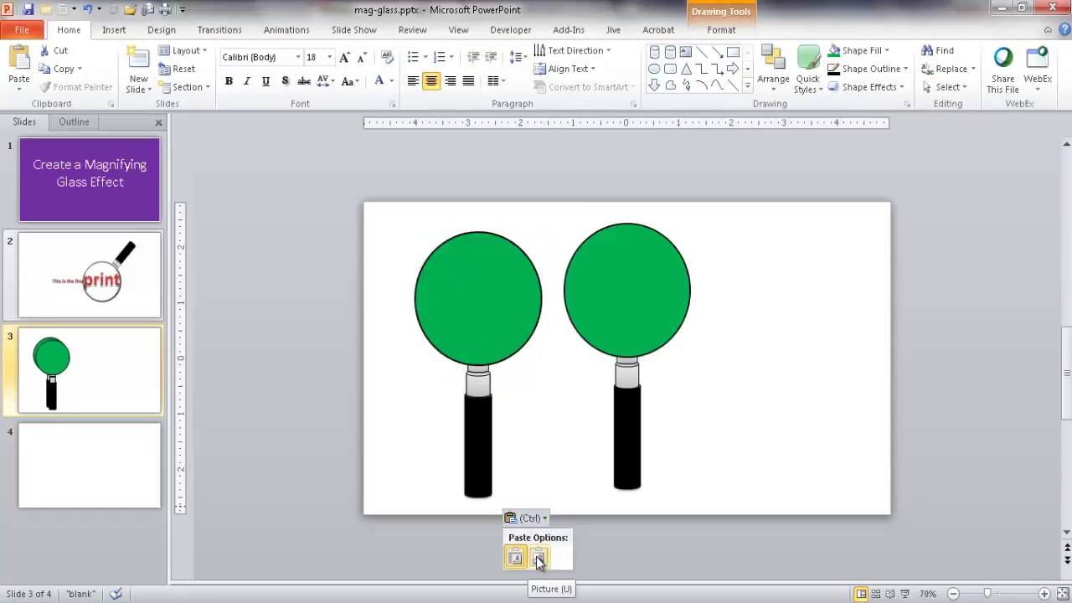
{"action": "left_click", "coordinate": [538, 559]}
{"action": "left_click_drag", "start_coordinate": [631, 327], "coordinate": [711, 325]}
{"action": "left_click", "coordinate": [479, 318]}
Step: Reposition the picture copy at the centre-right of the slide
{"action": "left_click", "coordinate": [475, 376]}
{"action": "left_click_drag", "start_coordinate": [713, 297], "coordinate": [725, 302]}
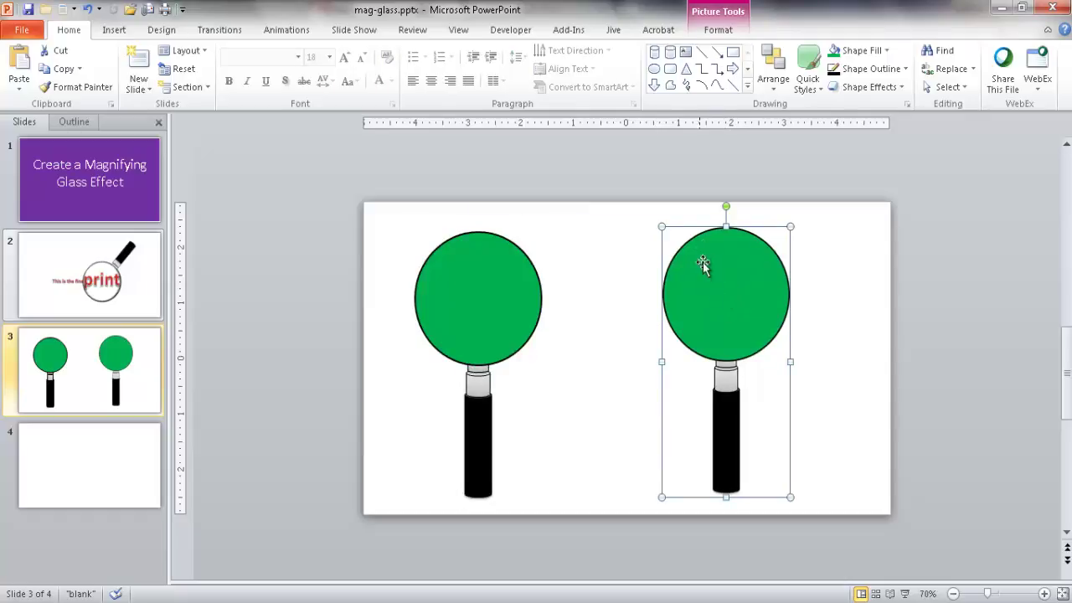
{"action": "left_click_drag", "start_coordinate": [728, 286], "coordinate": [904, 275]}
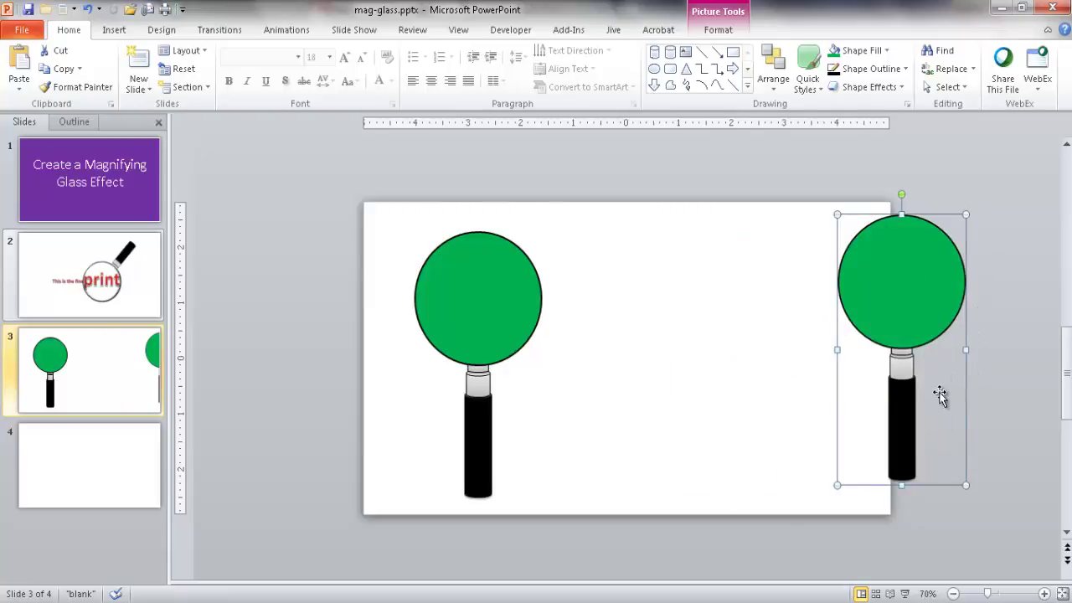
{"action": "left_click_drag", "start_coordinate": [899, 287], "coordinate": [751, 299]}
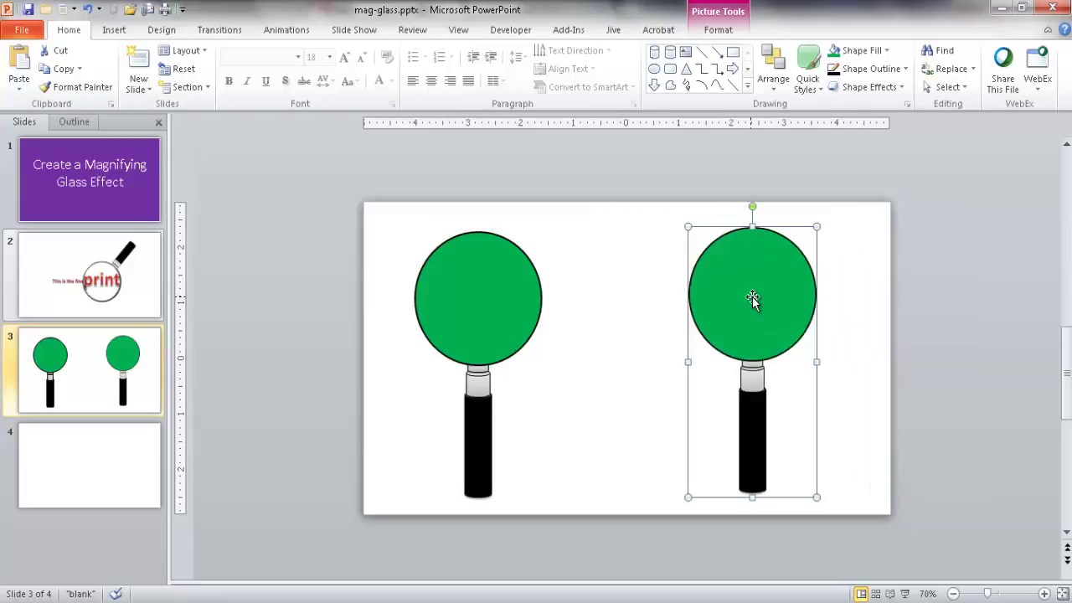
{"action": "left_click", "coordinate": [718, 31]}
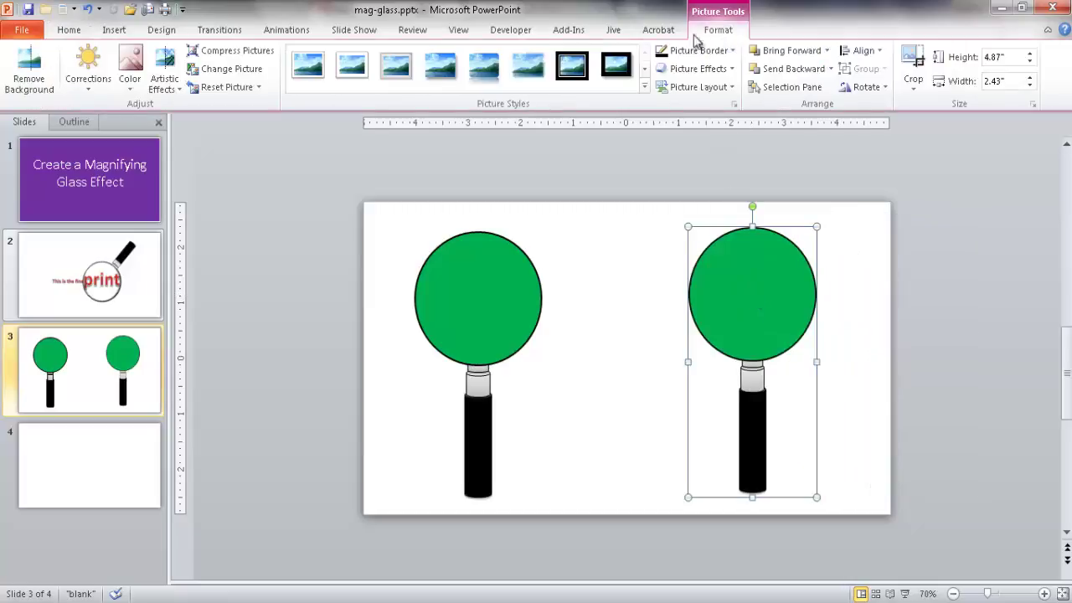
Step: Make the copy's green lens transparent with Set Transparent Color, then shift the picture right
{"action": "left_click", "coordinate": [132, 89]}
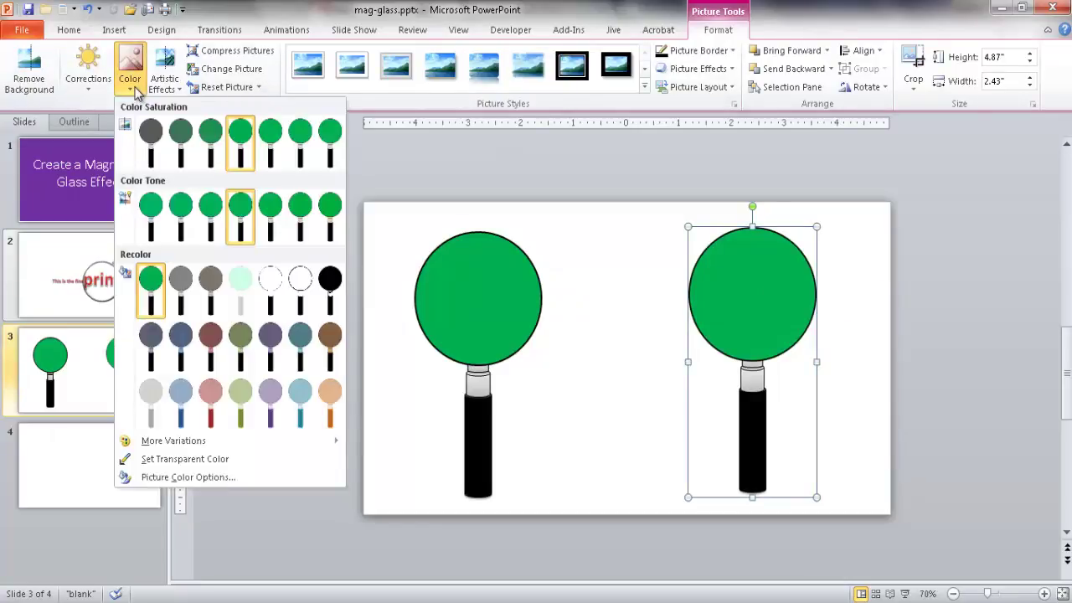
{"action": "left_click", "coordinate": [201, 462]}
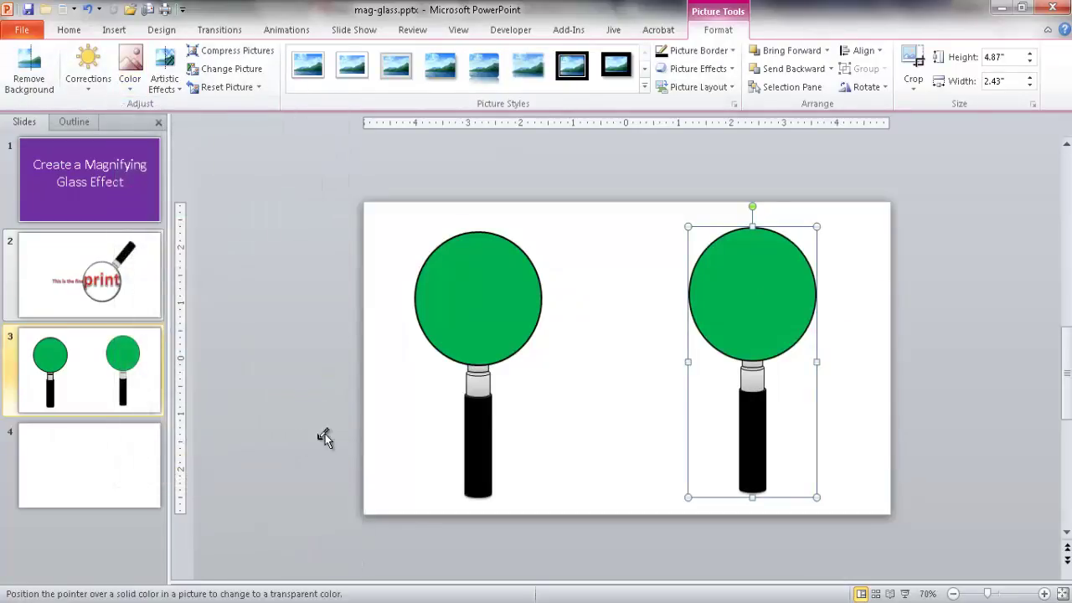
{"action": "left_click", "coordinate": [750, 291]}
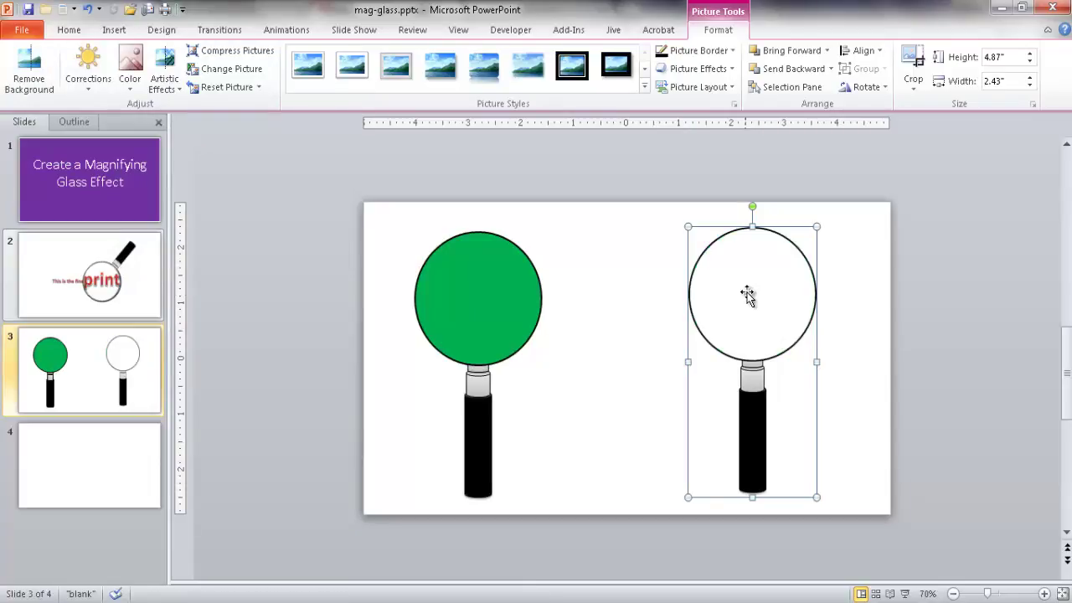
{"action": "left_click_drag", "start_coordinate": [748, 294], "coordinate": [779, 304]}
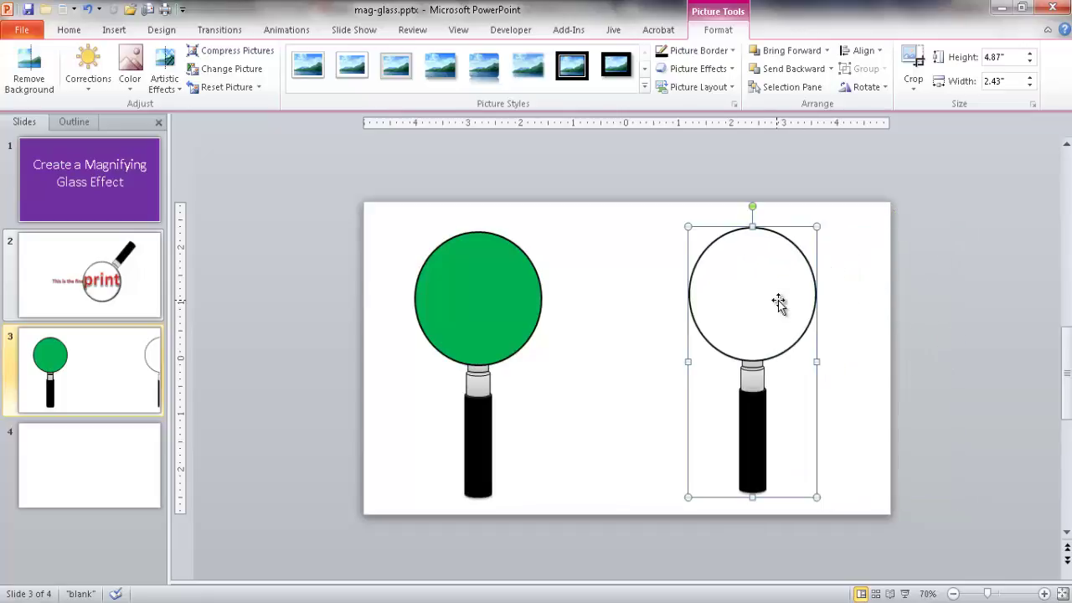
{"action": "left_click", "coordinate": [871, 354]}
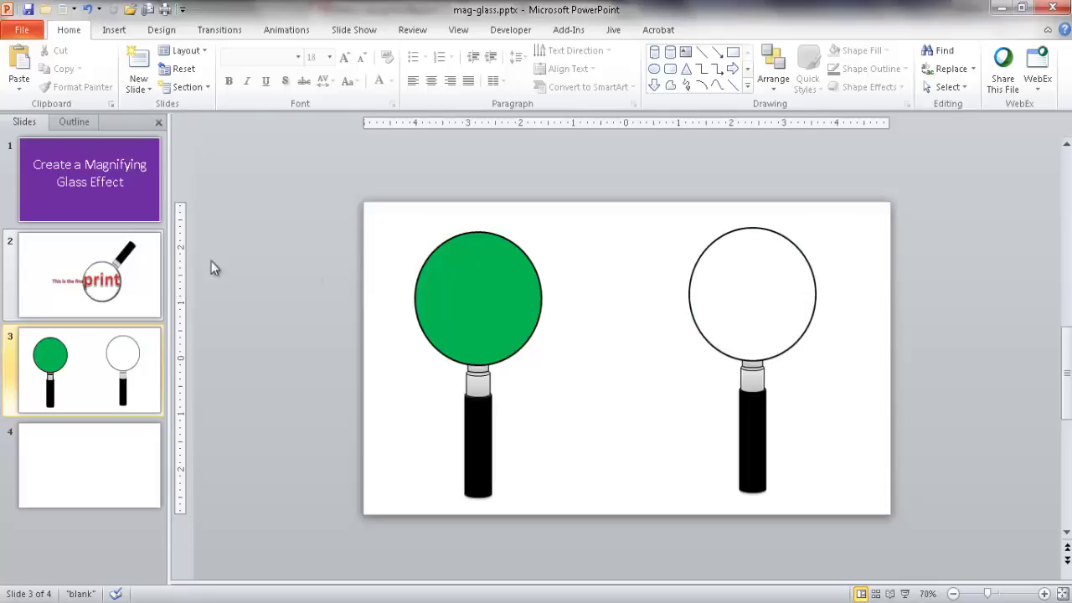
Step: Insert red WordArt reading 'This is fine print' on blank slide 4
{"action": "left_click", "coordinate": [67, 463]}
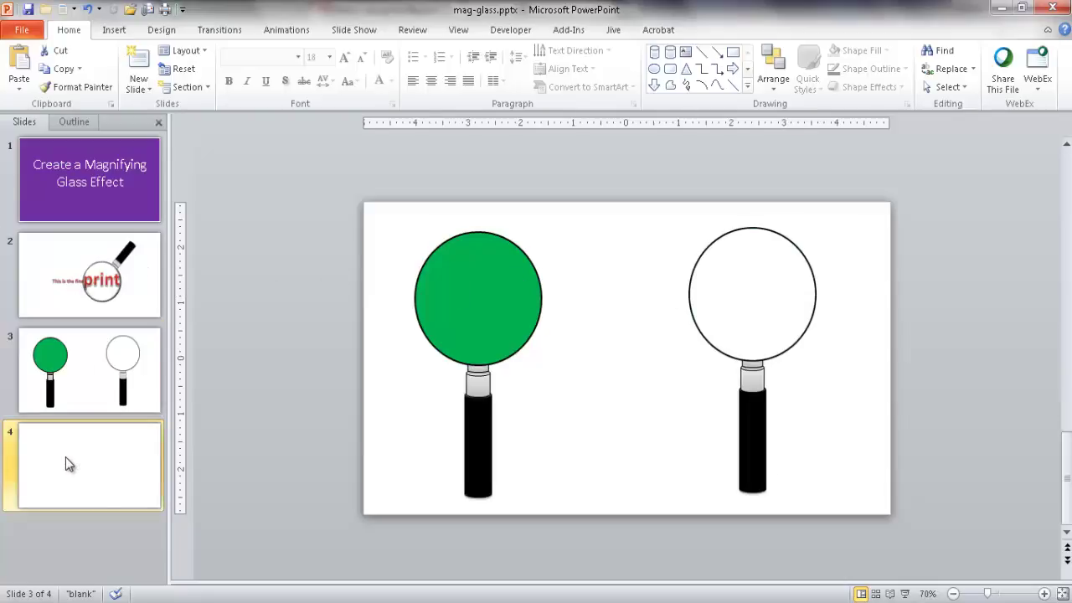
{"action": "left_click", "coordinate": [113, 30]}
{"action": "left_click", "coordinate": [485, 84]}
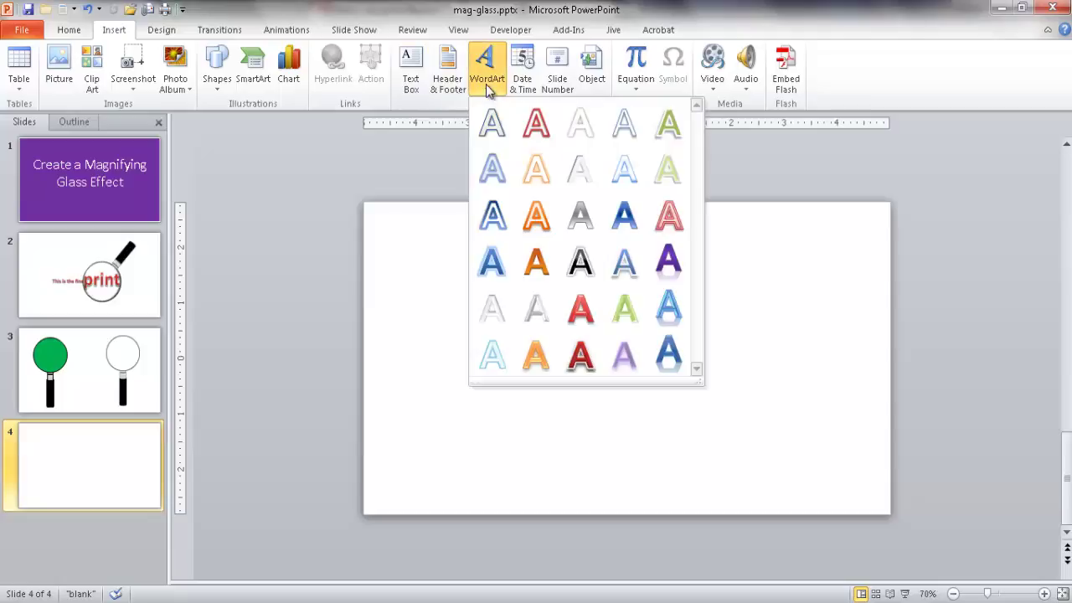
{"action": "left_click", "coordinate": [580, 356]}
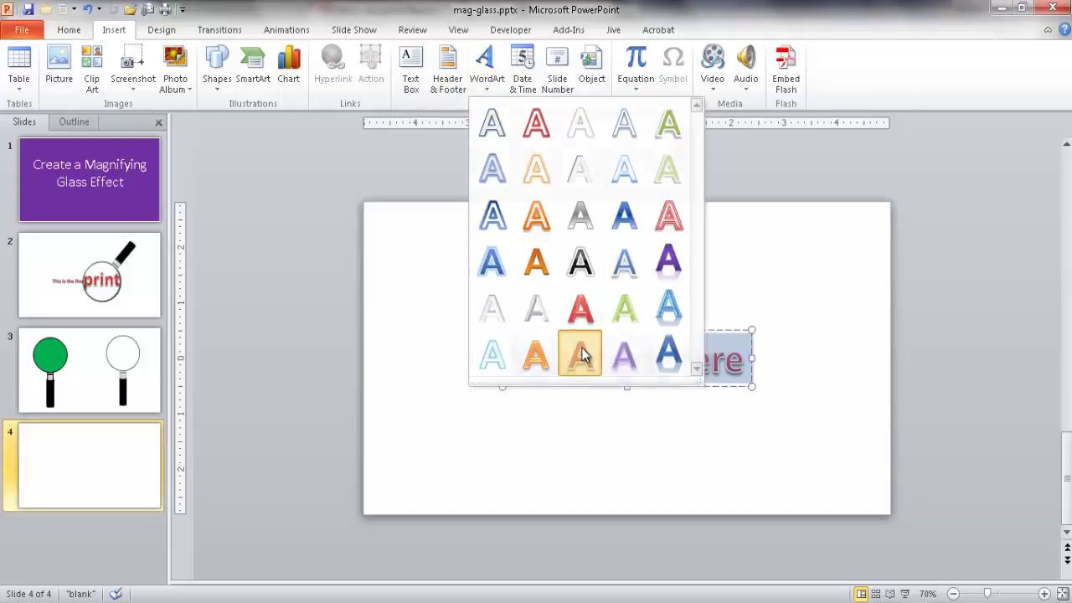
{"action": "type", "text": "This"}
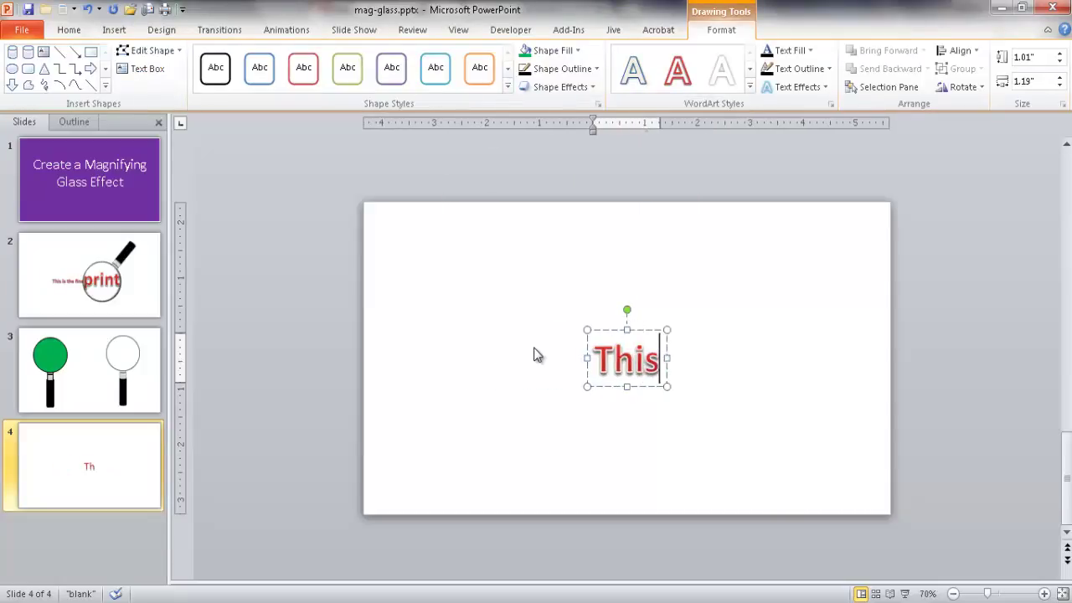
{"action": "type", "text": " is fine print"}
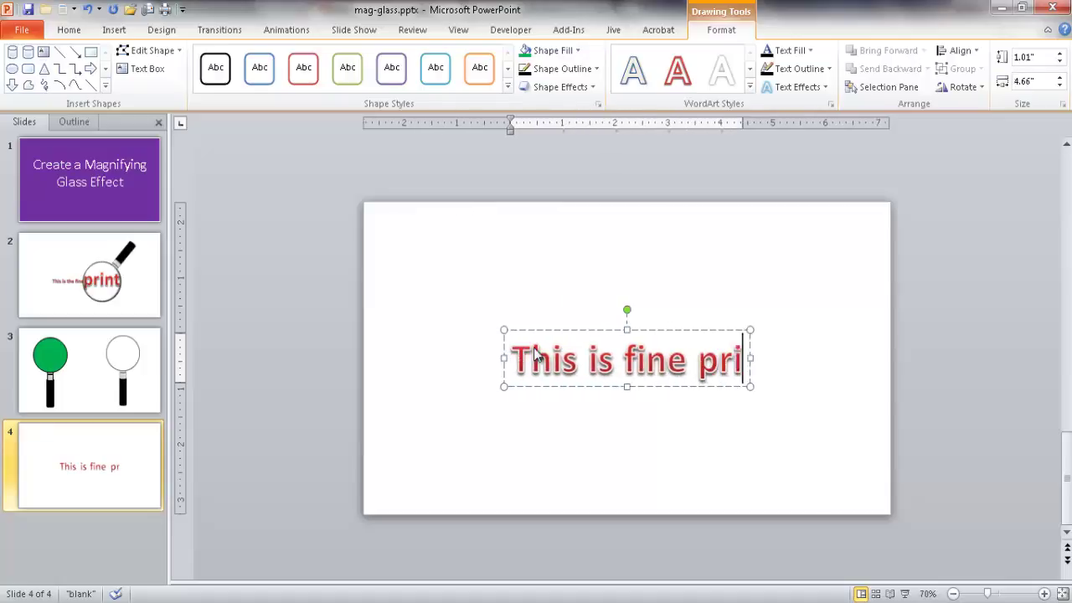
Step: Set the WordArt text to 44 pt and move it down and left
{"action": "triple_click", "coordinate": [578, 355]}
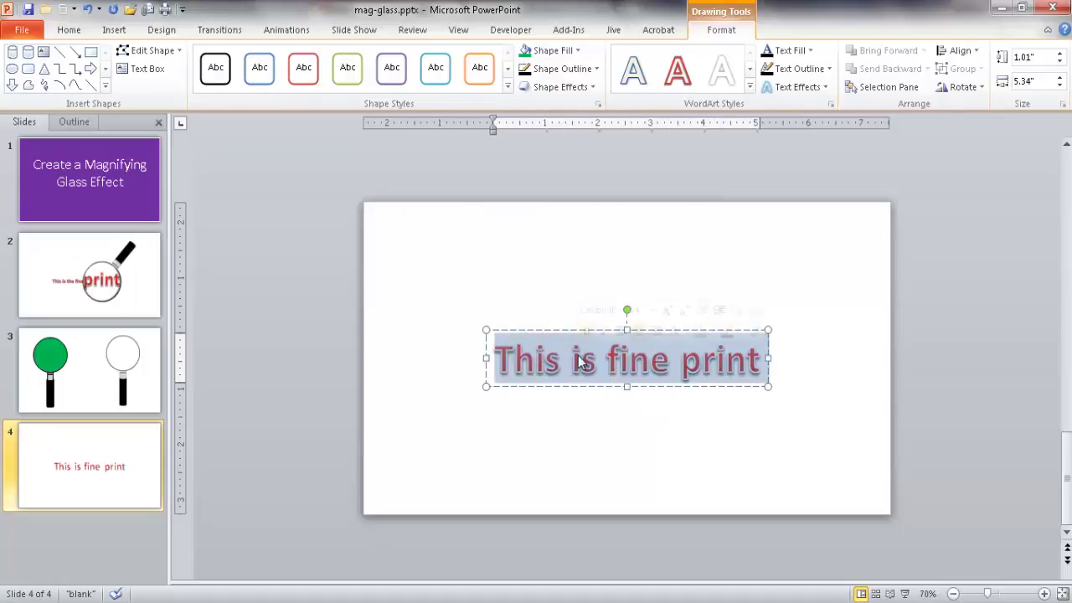
{"action": "left_click", "coordinate": [74, 30]}
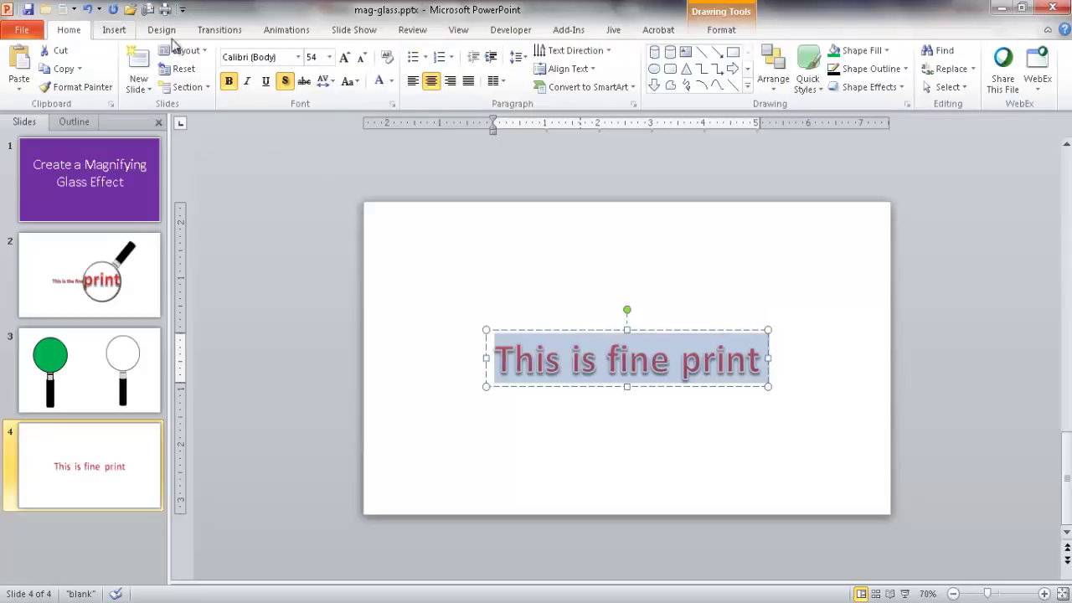
{"action": "left_click", "coordinate": [329, 57]}
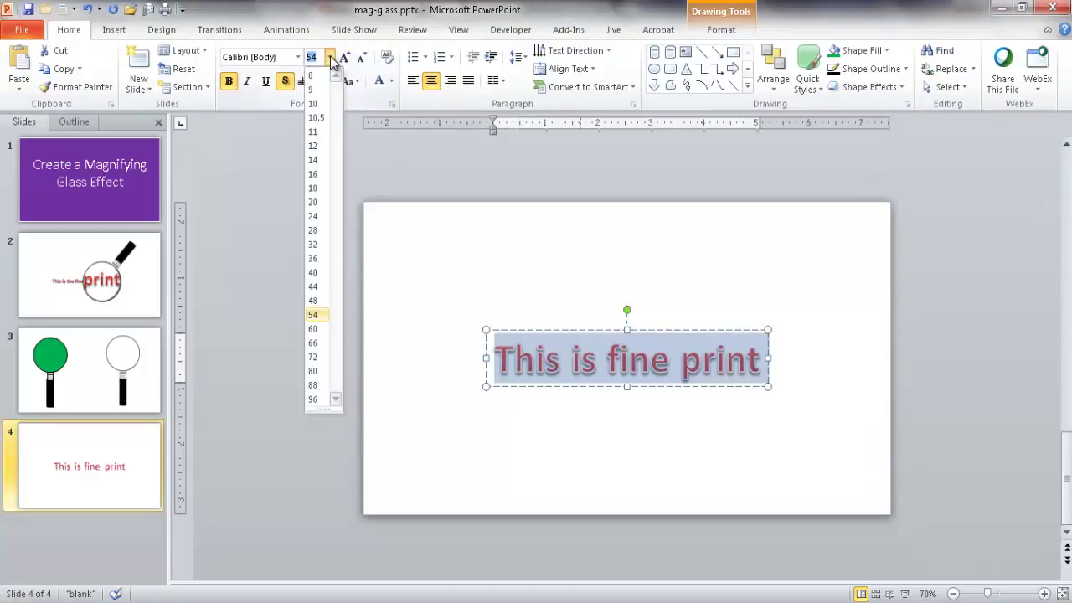
{"action": "left_click", "coordinate": [318, 285]}
{"action": "left_click_drag", "start_coordinate": [578, 329], "coordinate": [482, 371]}
{"action": "left_click", "coordinate": [487, 395]}
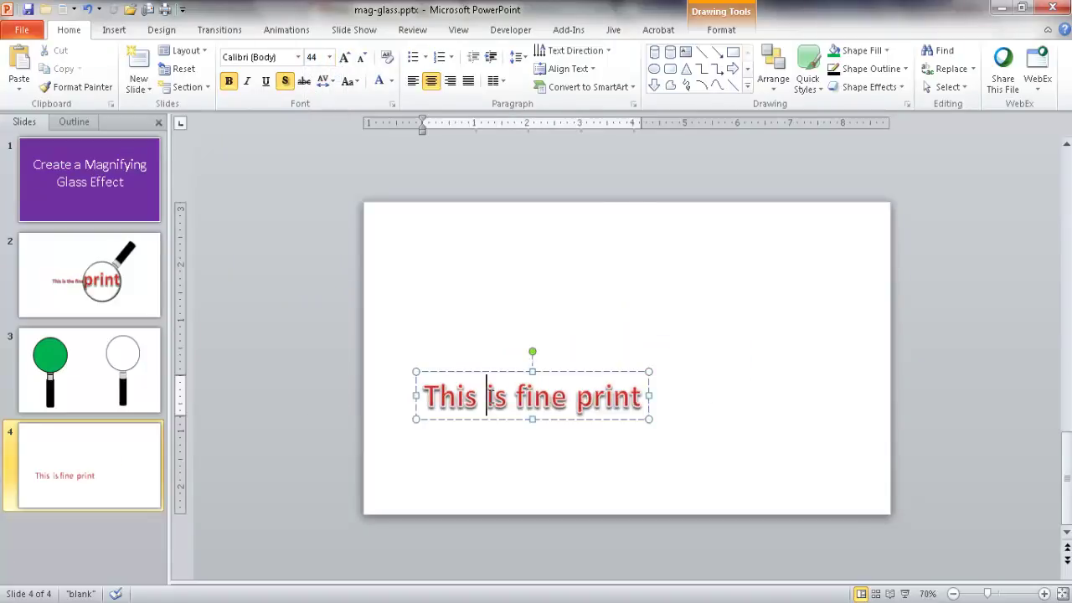
Step: Cut the 'This is fine print' WordArt box and paste it back as a picture
{"action": "left_click", "coordinate": [474, 350]}
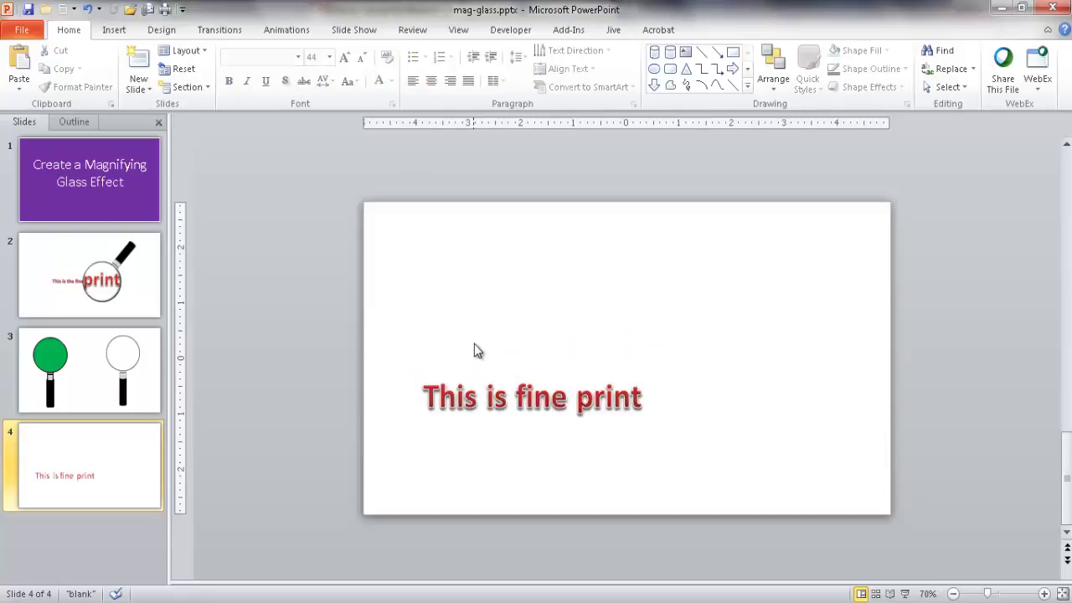
{"action": "left_click", "coordinate": [473, 391]}
{"action": "left_click", "coordinate": [481, 372]}
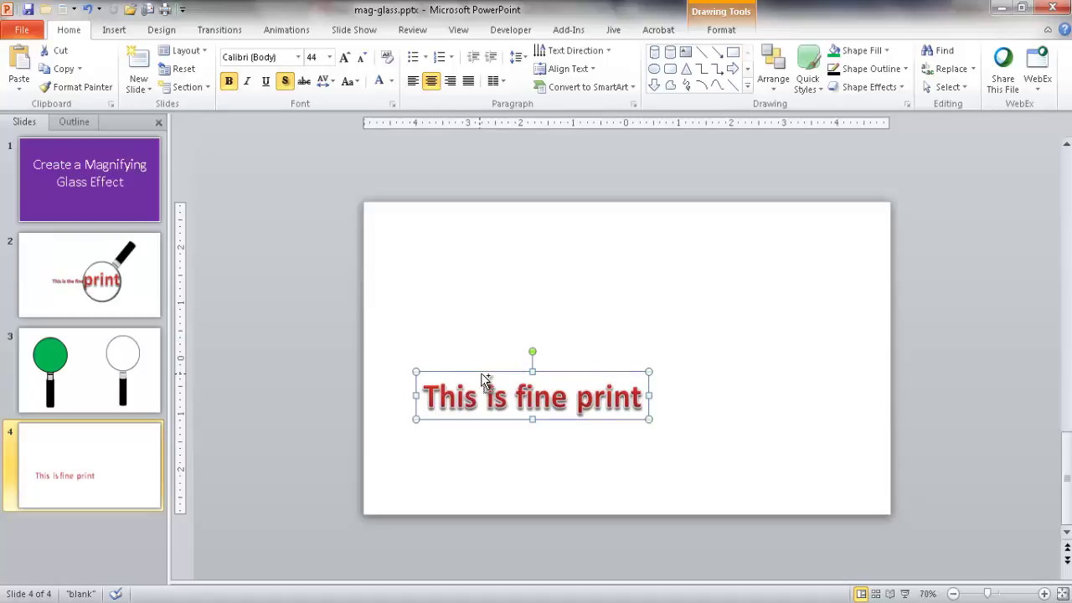
{"action": "key", "text": "ctrl+x"}
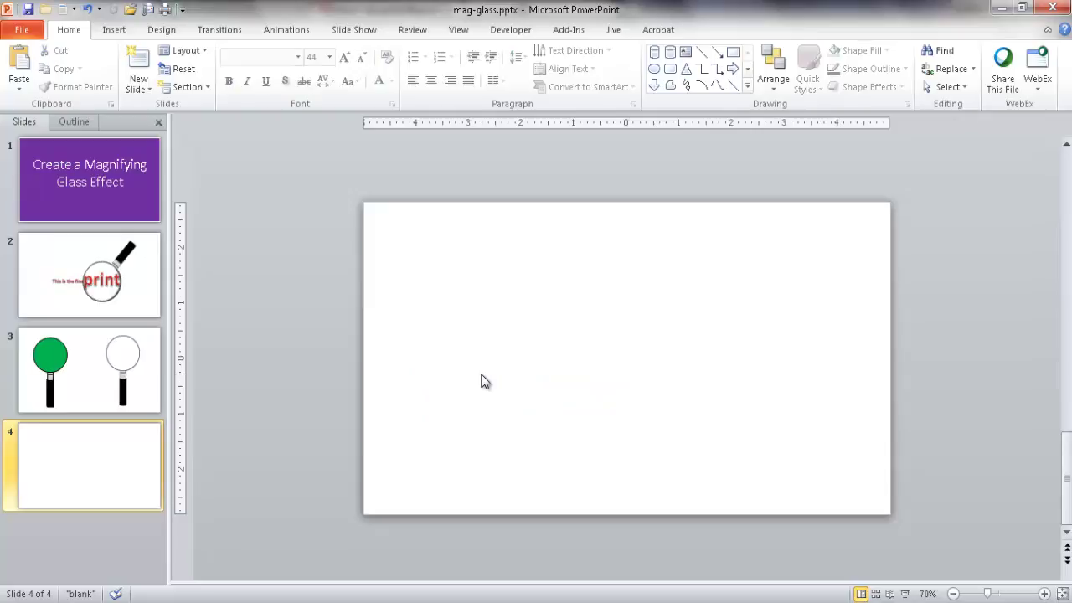
{"action": "key", "text": "ctrl+v"}
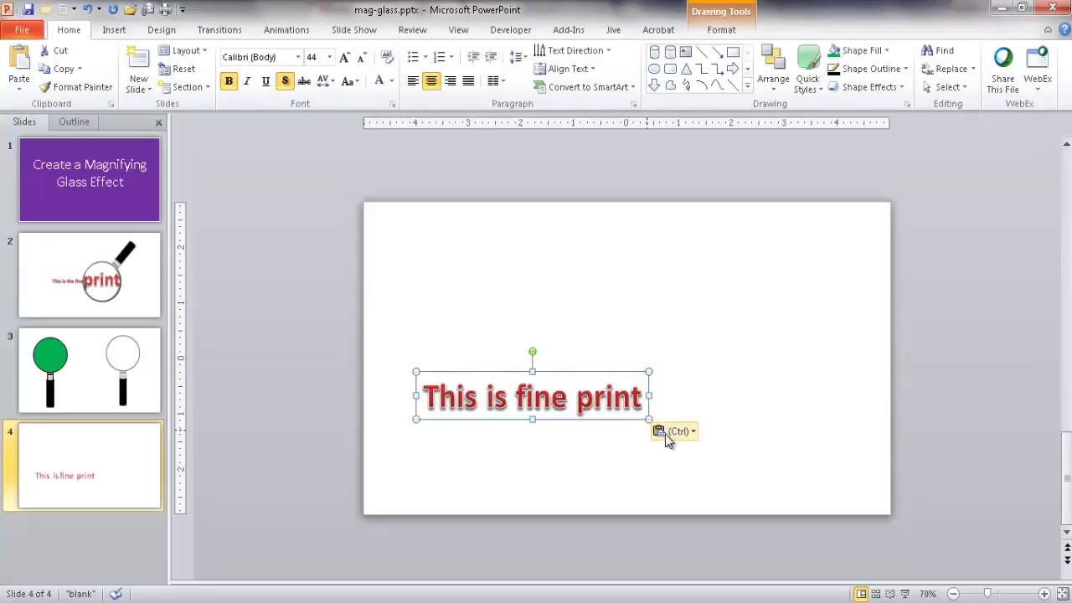
{"action": "left_click", "coordinate": [685, 432]}
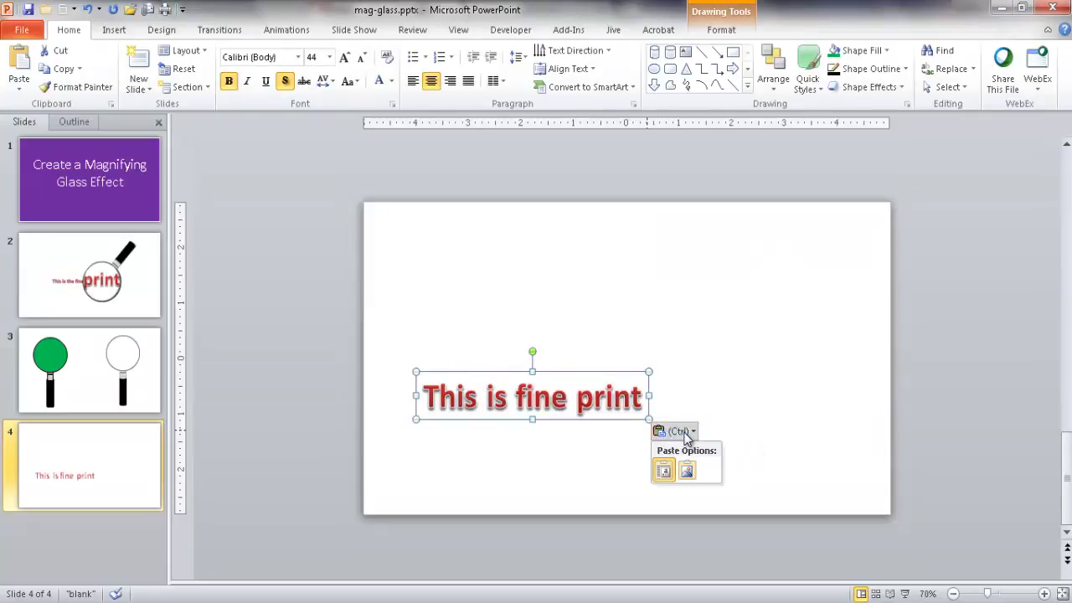
{"action": "left_click", "coordinate": [686, 474]}
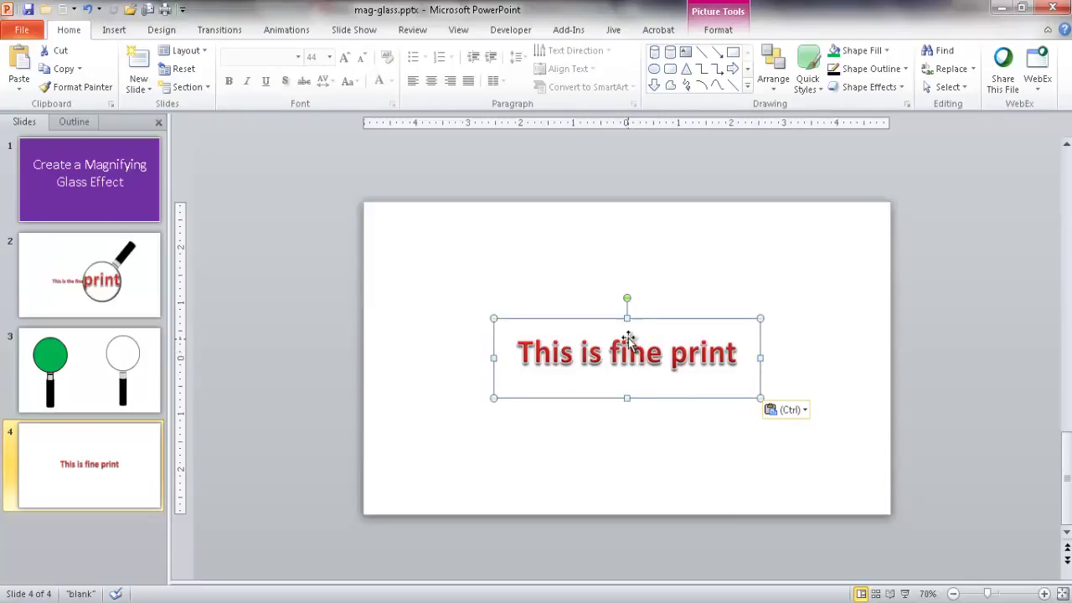
Step: Move the fine print picture down-left, then duplicate it and place the copy above-right
{"action": "left_click_drag", "start_coordinate": [612, 320], "coordinate": [504, 375]}
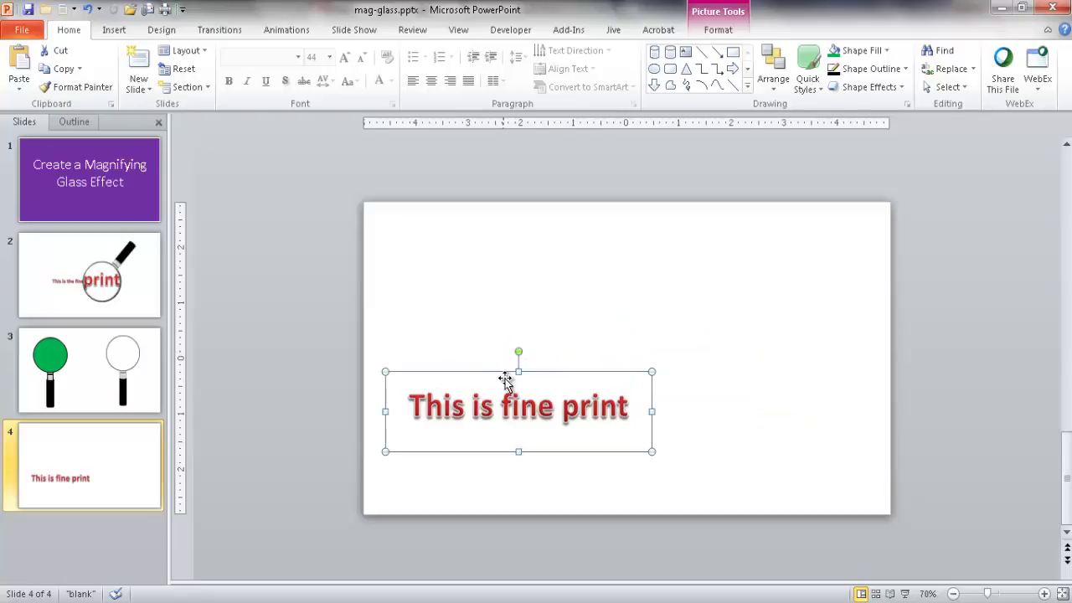
{"action": "left_click", "coordinate": [599, 328]}
{"action": "left_click", "coordinate": [559, 414]}
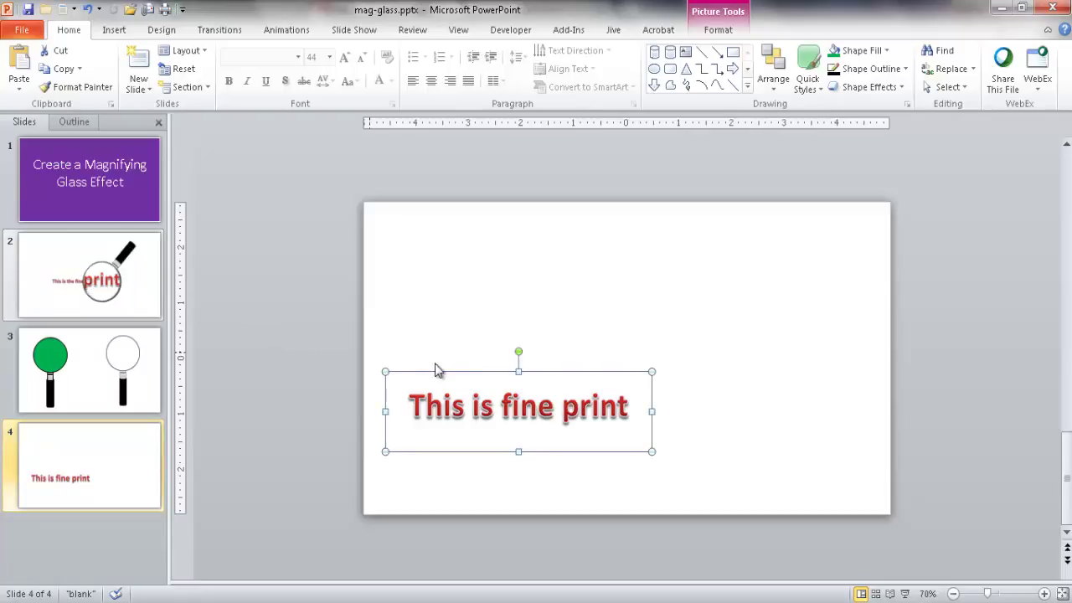
{"action": "key", "text": "ctrl+d"}
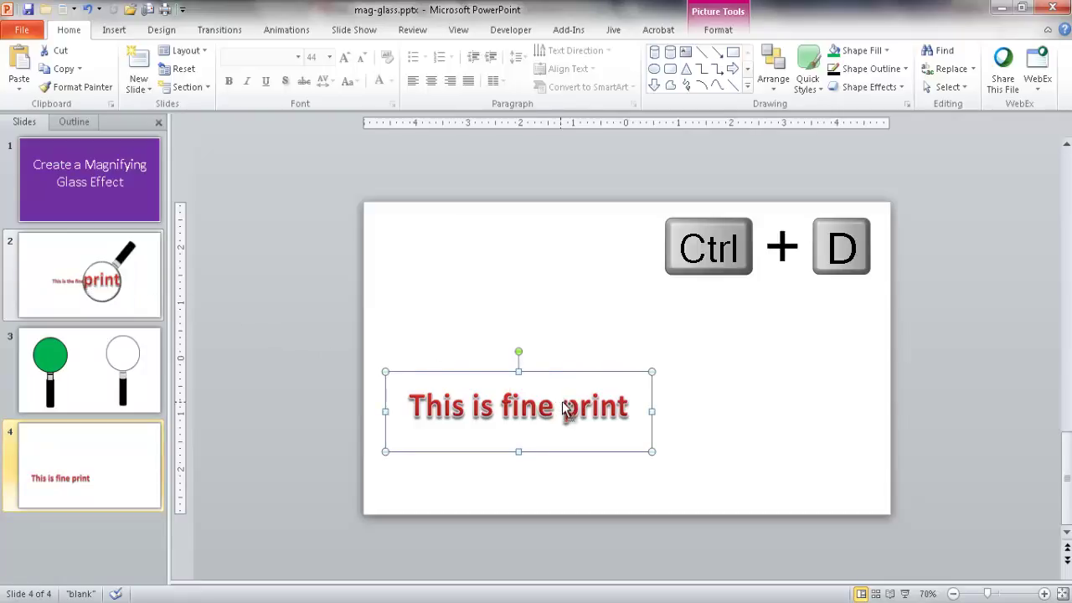
{"action": "left_click_drag", "start_coordinate": [581, 429], "coordinate": [629, 329]}
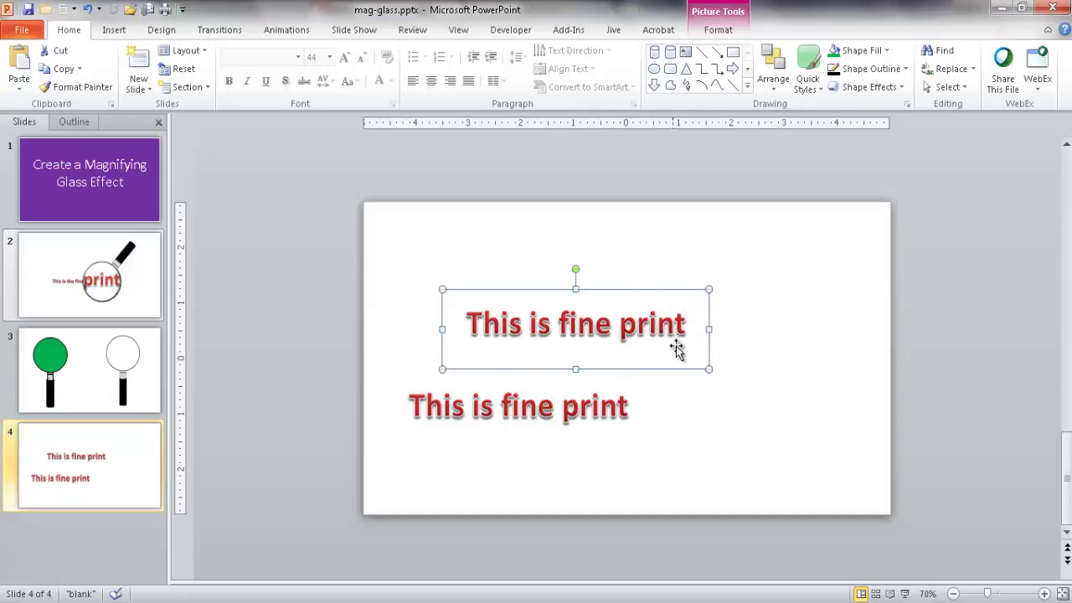
Step: Start cropping the fine print picture from the Picture Format Crop menu
{"action": "left_click", "coordinate": [718, 30]}
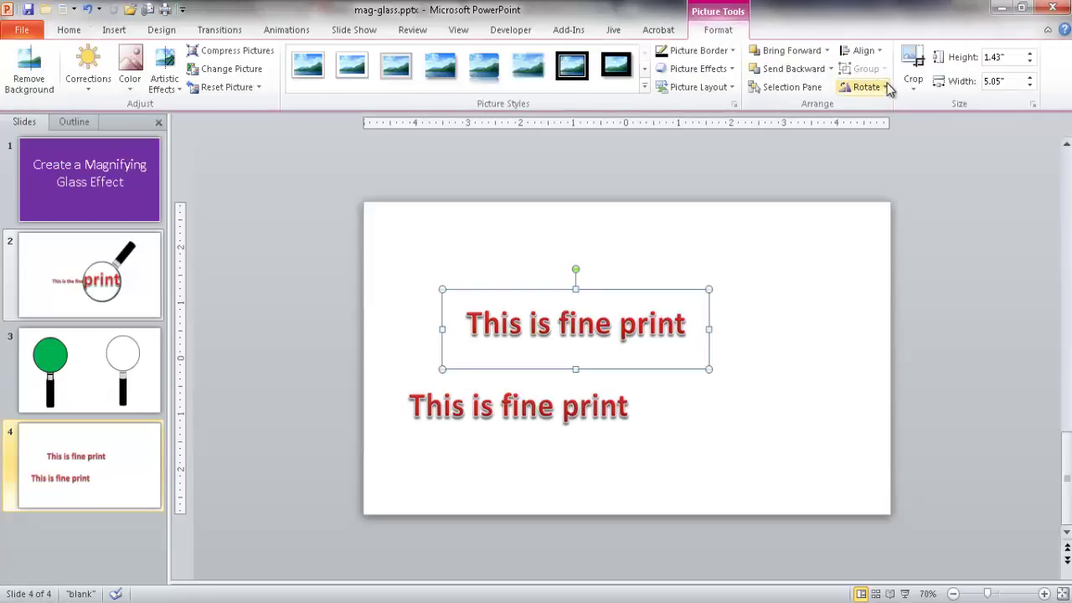
{"action": "left_click", "coordinate": [913, 83]}
{"action": "mouse_move", "coordinate": [924, 125]}
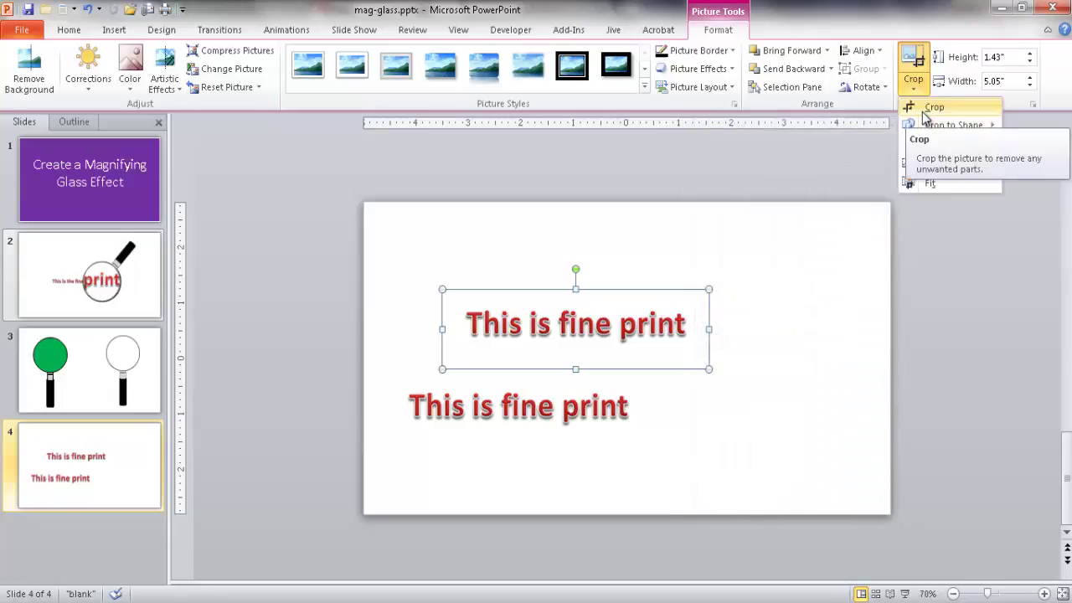
{"action": "left_click", "coordinate": [926, 108]}
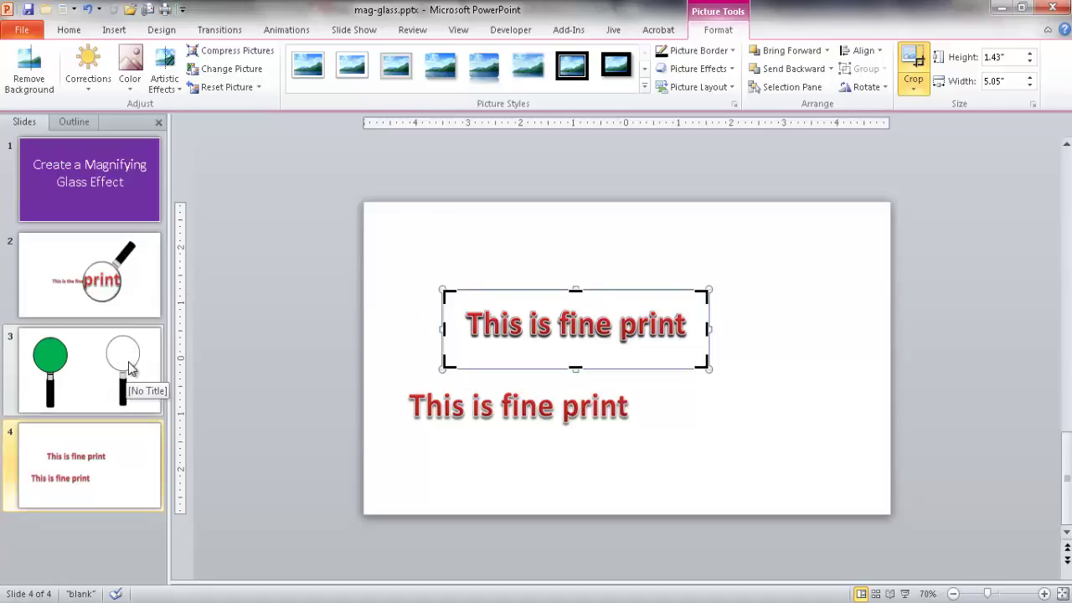
Step: Inspect the green lens circle's formatting on slide 3, then return to slide 4
{"action": "left_click", "coordinate": [62, 360]}
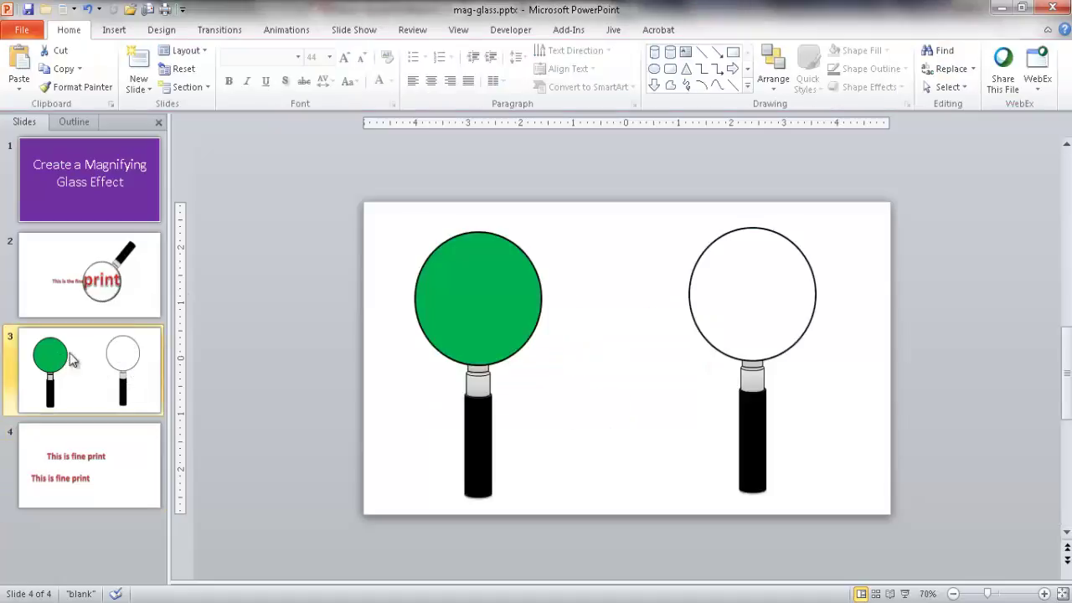
{"action": "left_click", "coordinate": [471, 317]}
{"action": "left_click", "coordinate": [711, 30]}
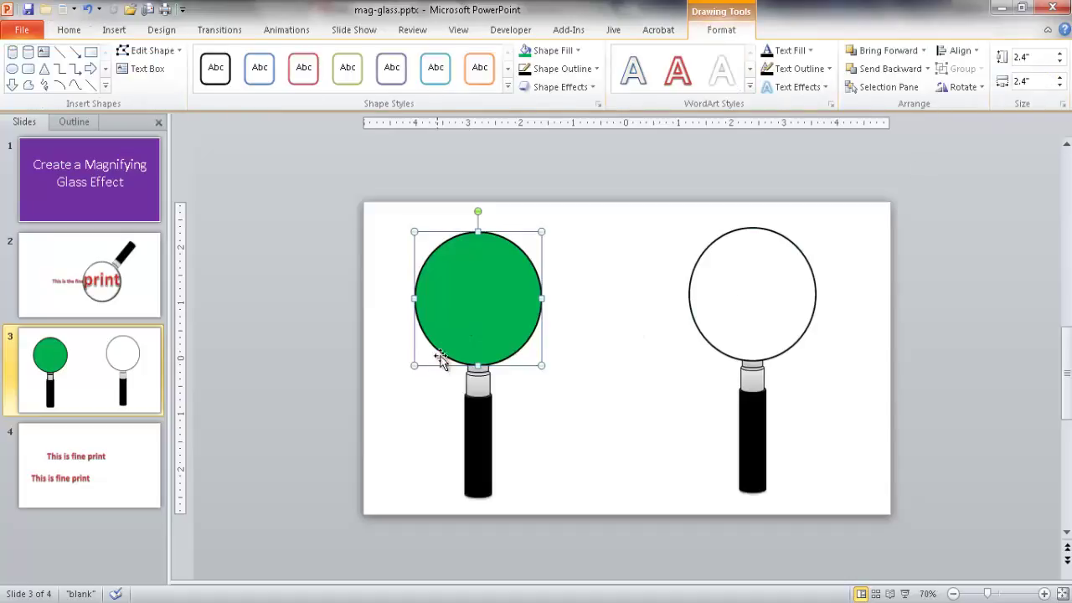
{"action": "left_click", "coordinate": [80, 500]}
Step: Enlarge the upper fine print picture to 2.28" by 8.05" and shift it right and down
{"action": "left_click", "coordinate": [527, 327]}
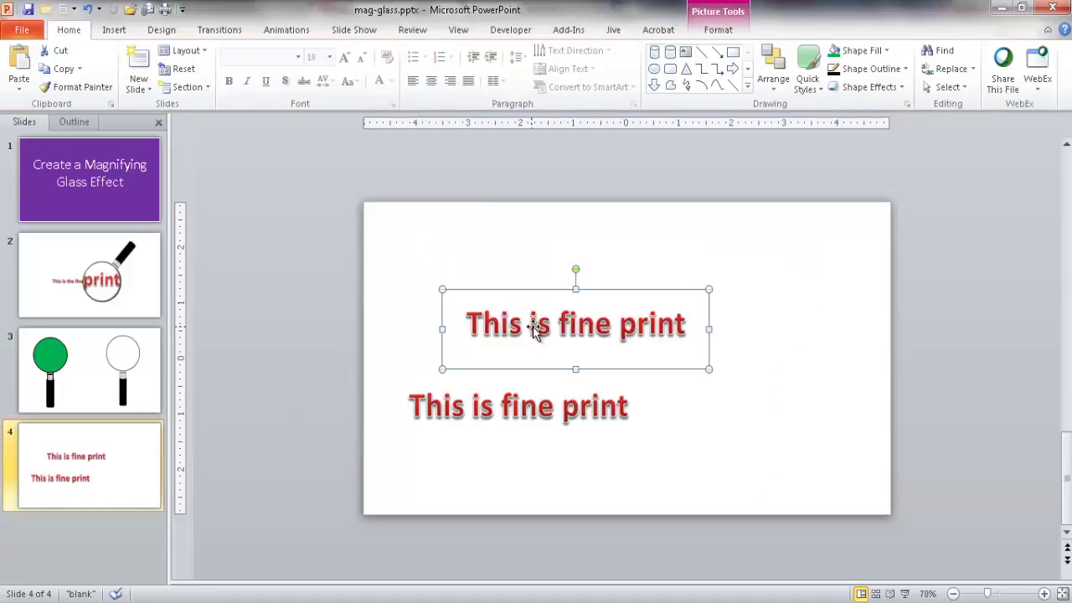
{"action": "left_click_drag", "start_coordinate": [441, 286], "coordinate": [375, 243]}
{"action": "left_click_drag", "start_coordinate": [603, 333], "coordinate": [673, 360]}
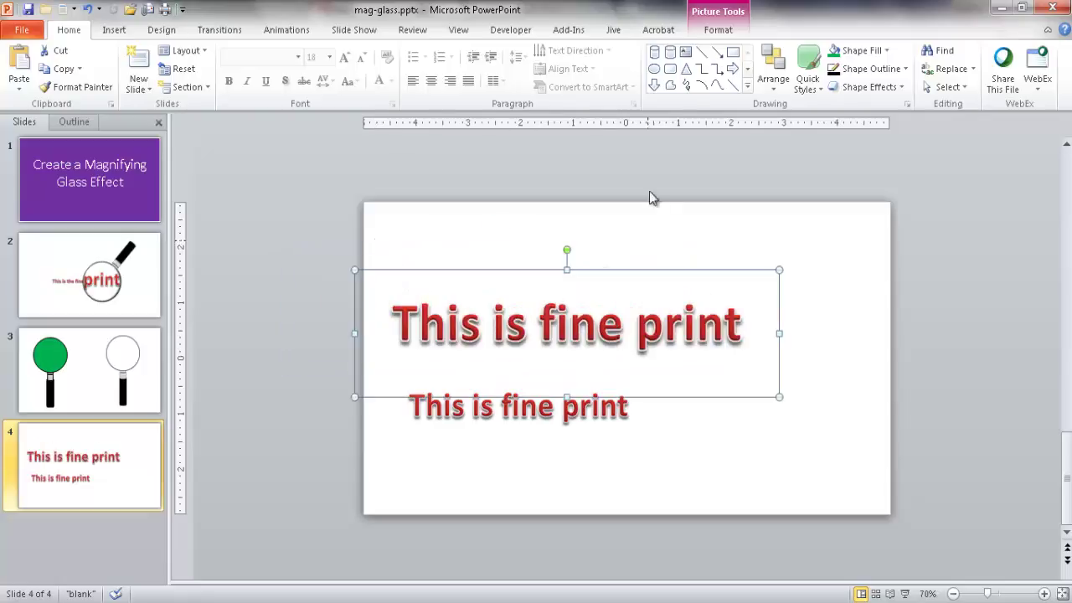
{"action": "left_click", "coordinate": [709, 35]}
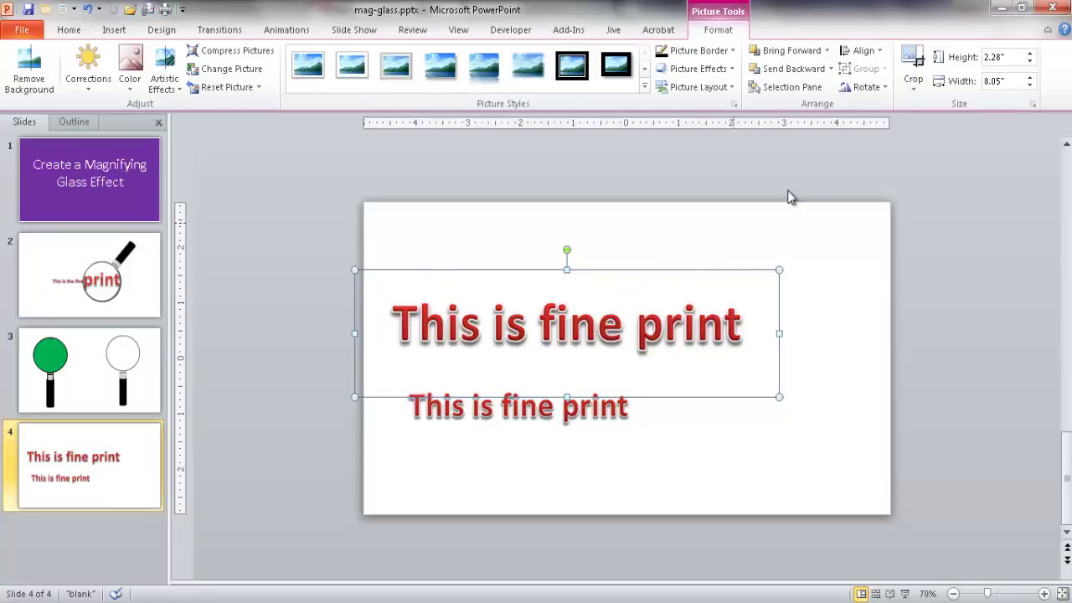
Step: Crop the enlarged picture's edges in tightly around the word 'print'
{"action": "left_click", "coordinate": [911, 65]}
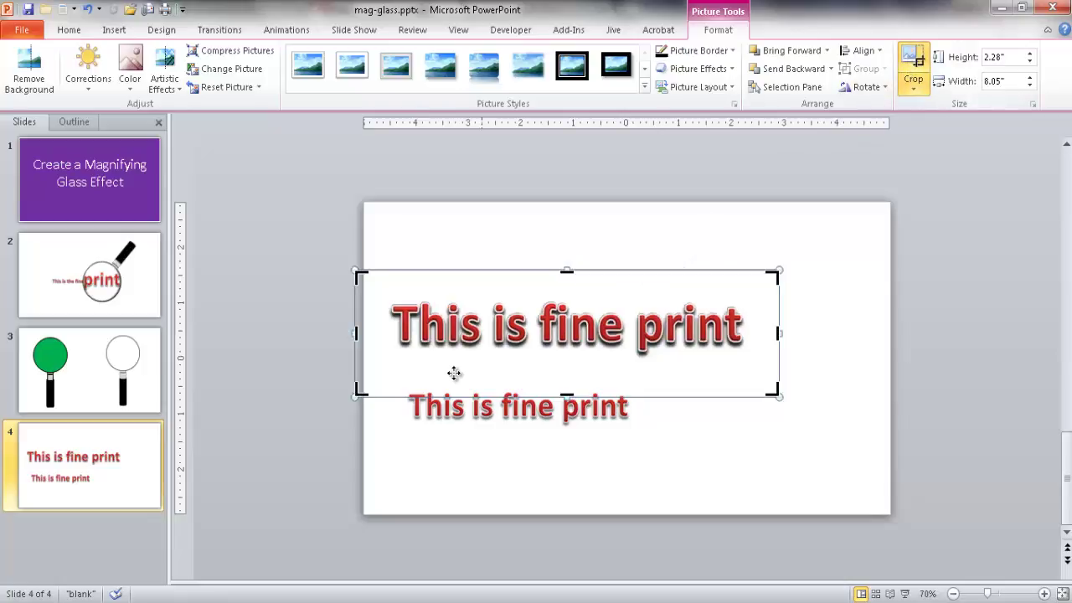
{"action": "left_click_drag", "start_coordinate": [355, 333], "coordinate": [624, 336]}
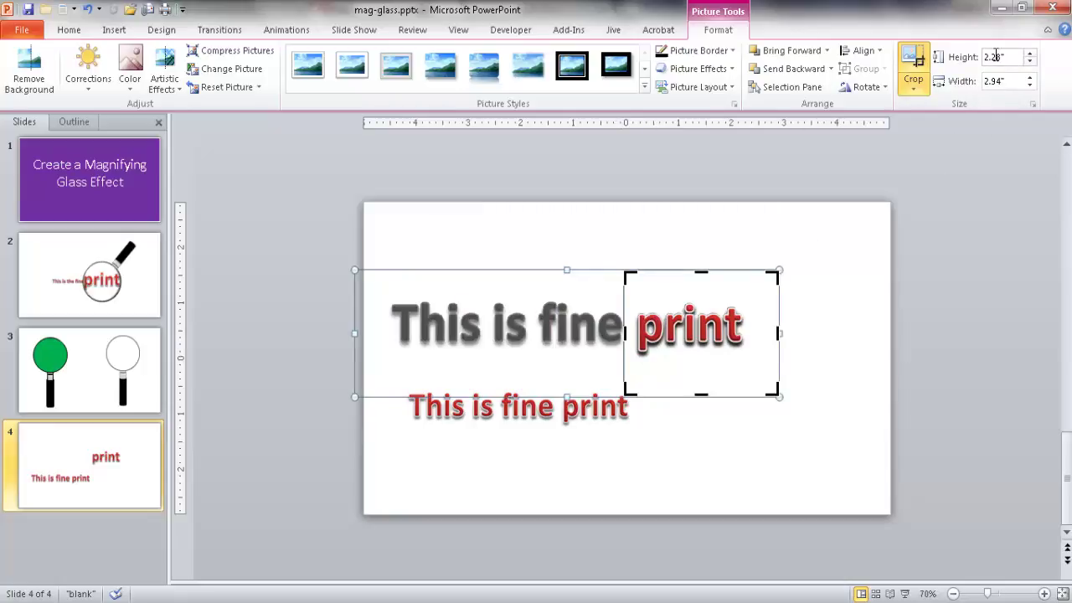
{"action": "left_click_drag", "start_coordinate": [777, 335], "coordinate": [749, 333]}
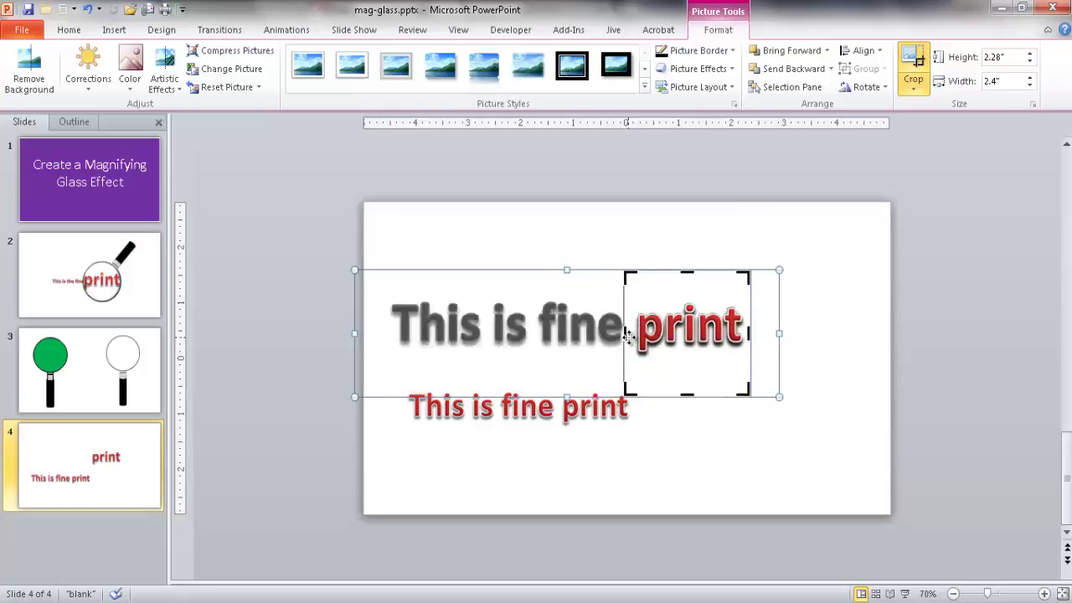
{"action": "left_click_drag", "start_coordinate": [686, 397], "coordinate": [686, 381]}
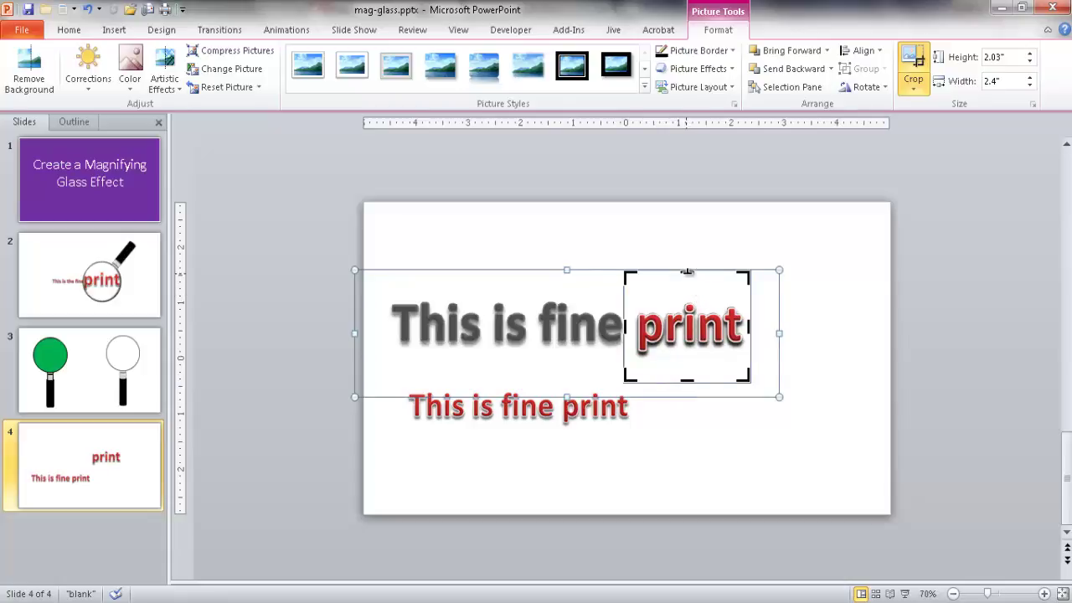
{"action": "left_click_drag", "start_coordinate": [626, 326], "coordinate": [633, 327]}
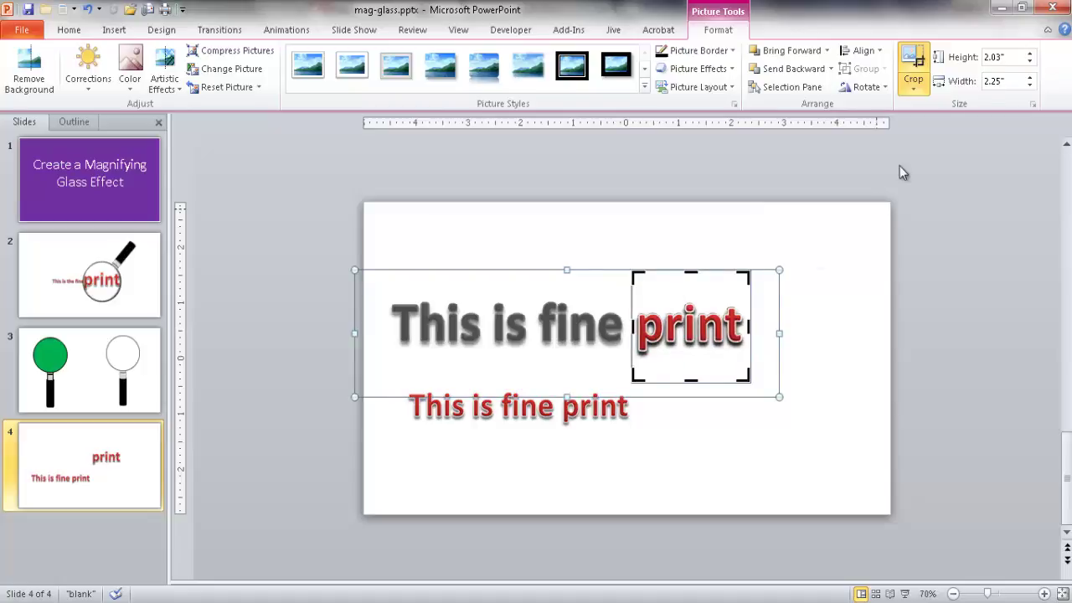
Step: Set the cropped 'print' picture's height to 2.25" and finish cropping
{"action": "left_click", "coordinate": [1004, 57]}
{"action": "type", "text": "2.25"}
{"action": "key", "text": "Return"}
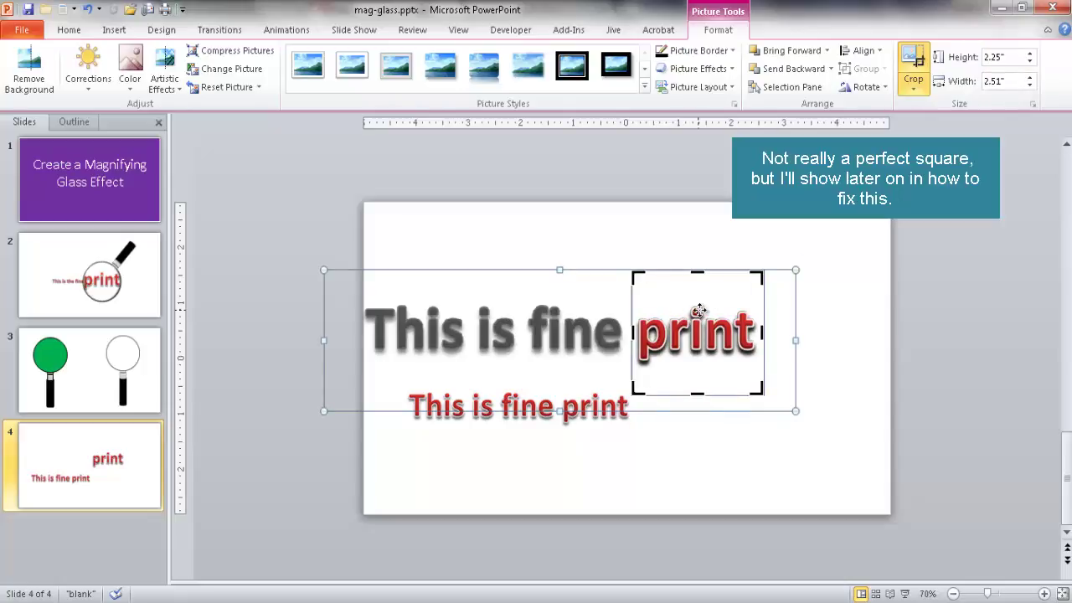
{"action": "left_click", "coordinate": [913, 72]}
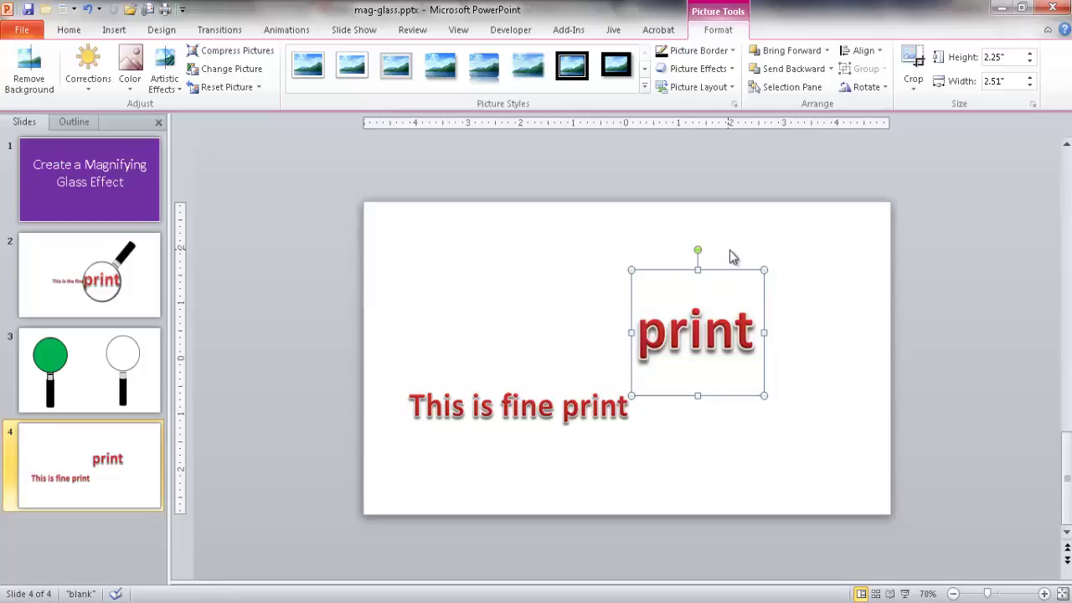
Step: Crop the 'print' picture to an oval and give it a thin black border
{"action": "left_click", "coordinate": [912, 89]}
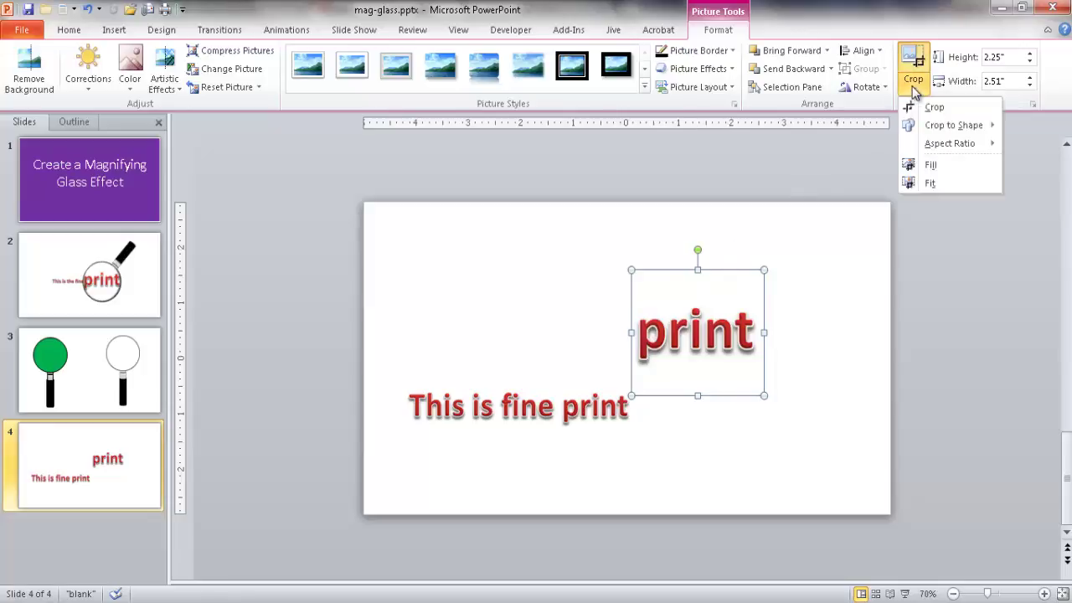
{"action": "mouse_move", "coordinate": [943, 134]}
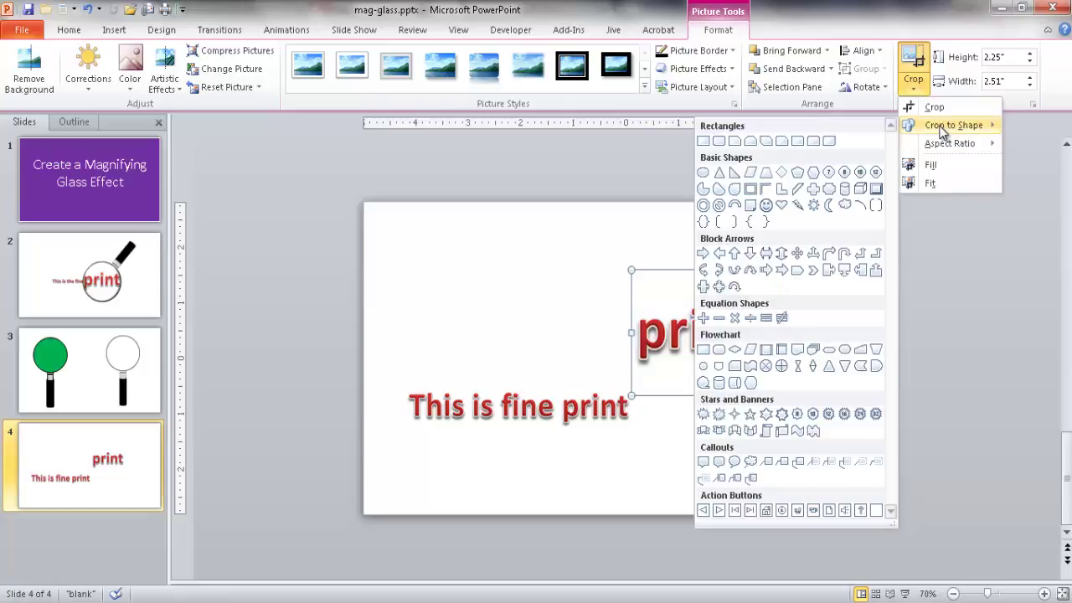
{"action": "left_click", "coordinate": [704, 173]}
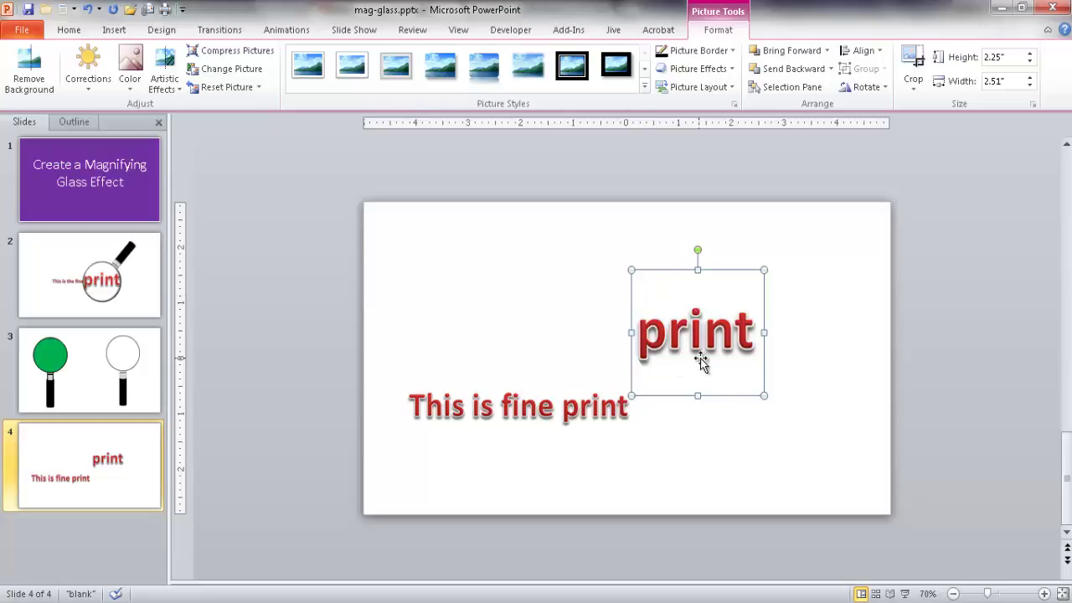
{"action": "left_click", "coordinate": [715, 52]}
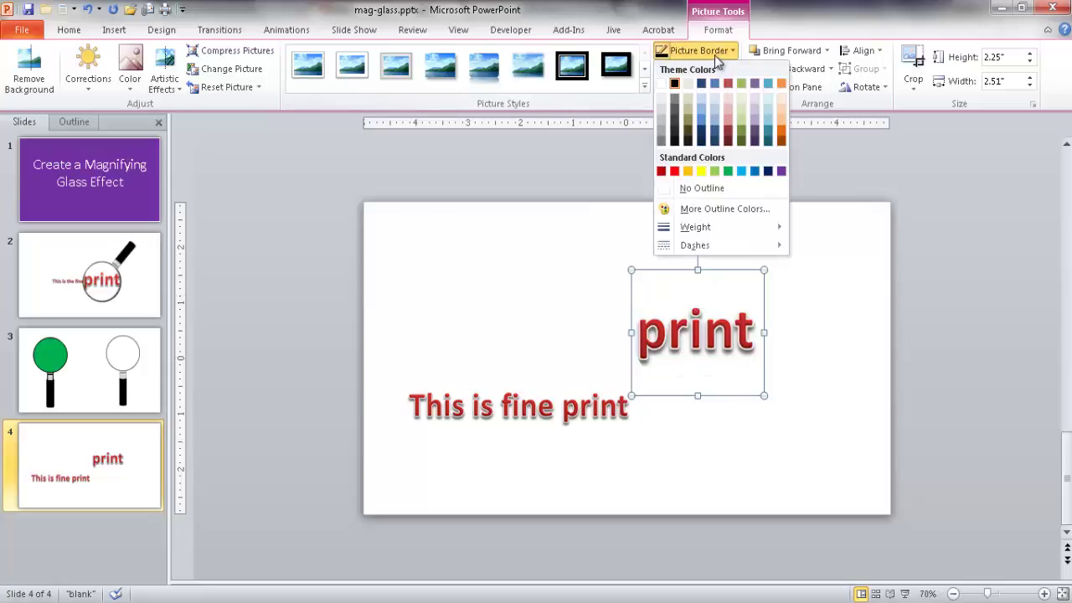
{"action": "left_click", "coordinate": [675, 84]}
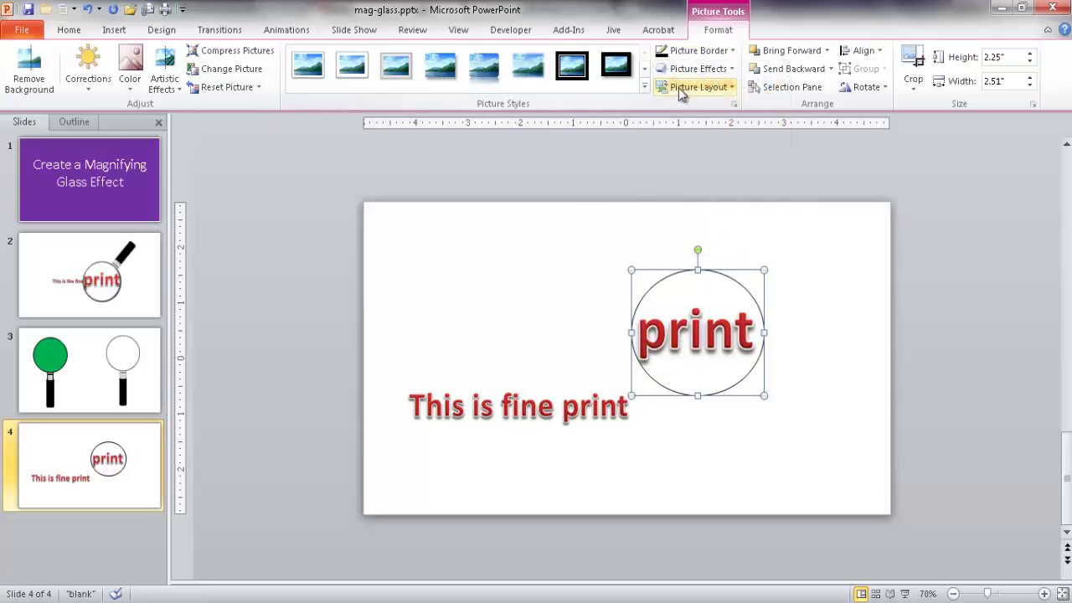
Step: Move the circled 'print' picture to the upper right, clear of the sentence
{"action": "left_click", "coordinate": [817, 362]}
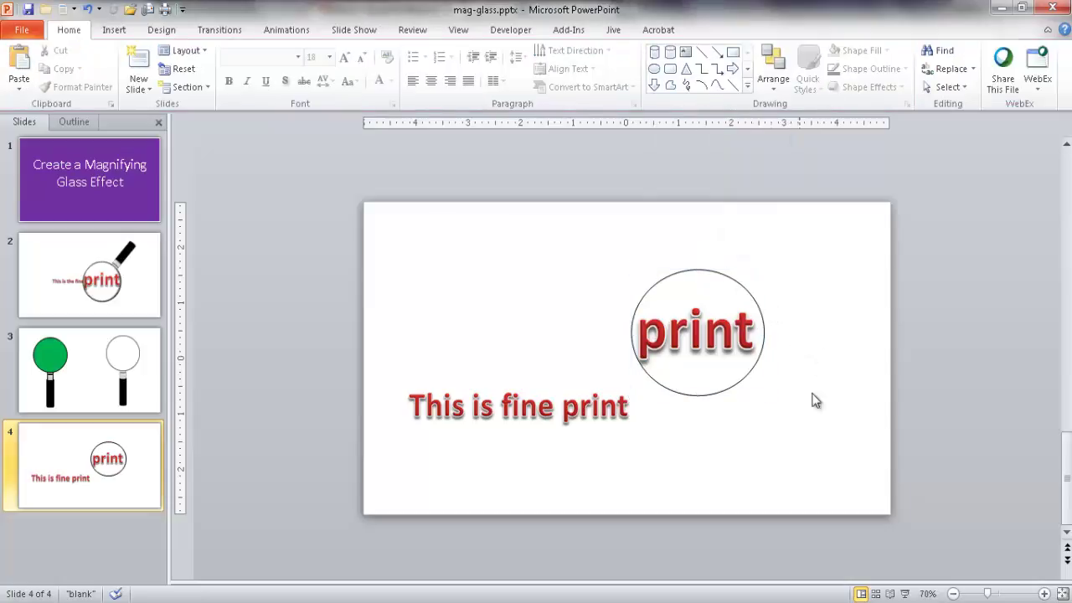
{"action": "left_click_drag", "start_coordinate": [720, 300], "coordinate": [636, 371]}
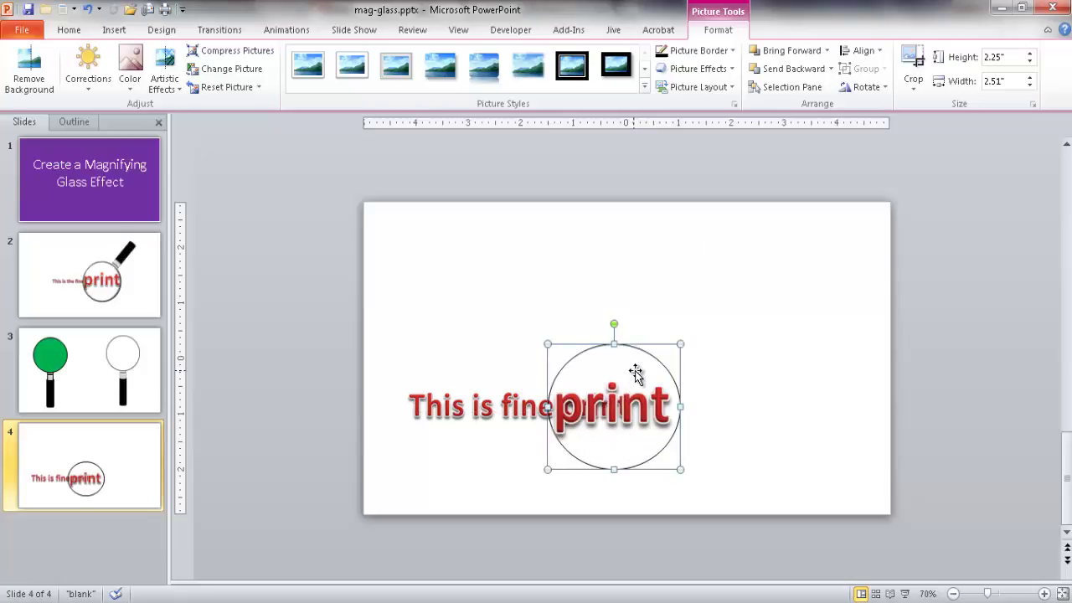
{"action": "left_click_drag", "start_coordinate": [633, 366], "coordinate": [751, 286]}
{"action": "left_click", "coordinate": [767, 428]}
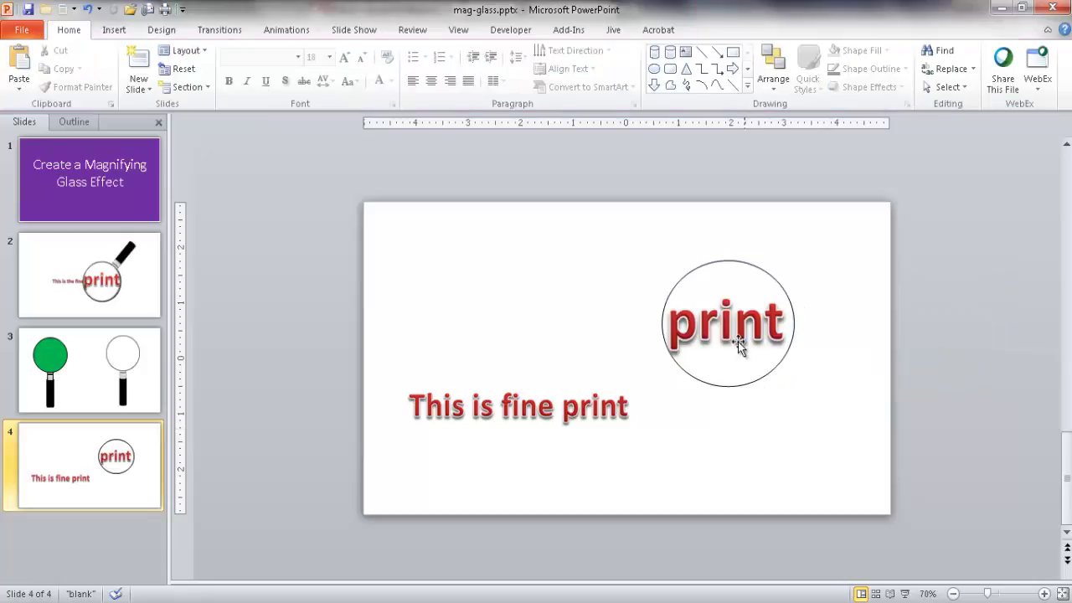
Step: Give the circled 'print' picture a solid white fill via Format Picture
{"action": "left_click", "coordinate": [724, 288]}
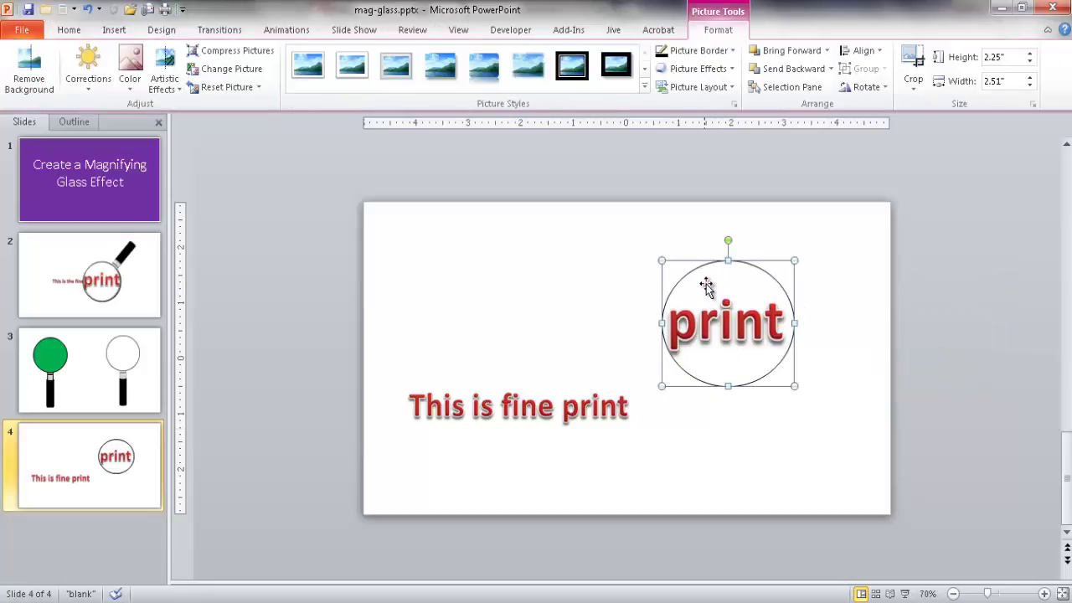
{"action": "right_click", "coordinate": [705, 284]}
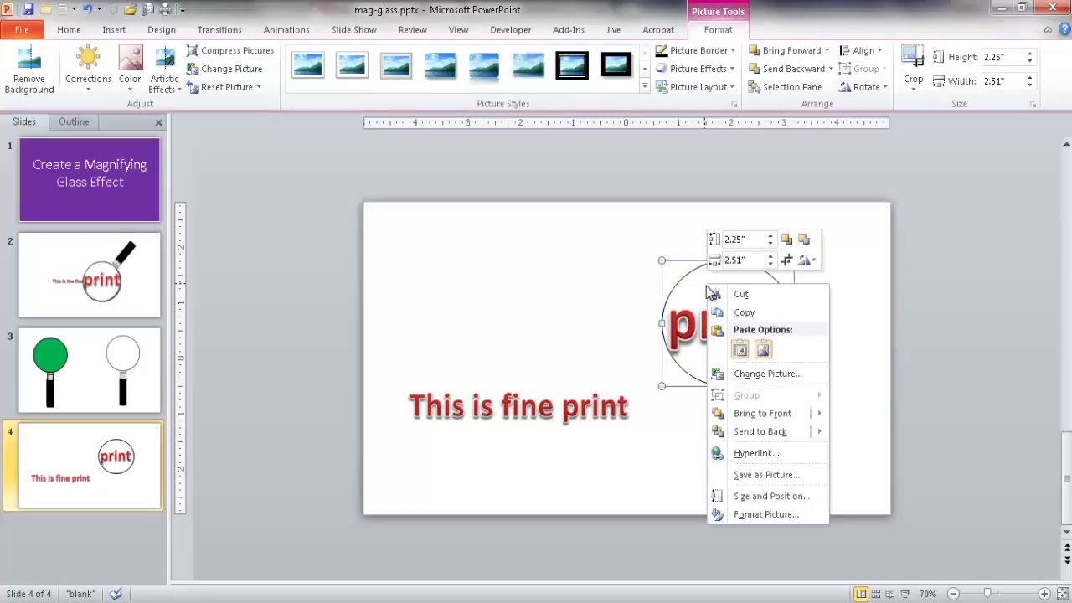
{"action": "left_click", "coordinate": [764, 513]}
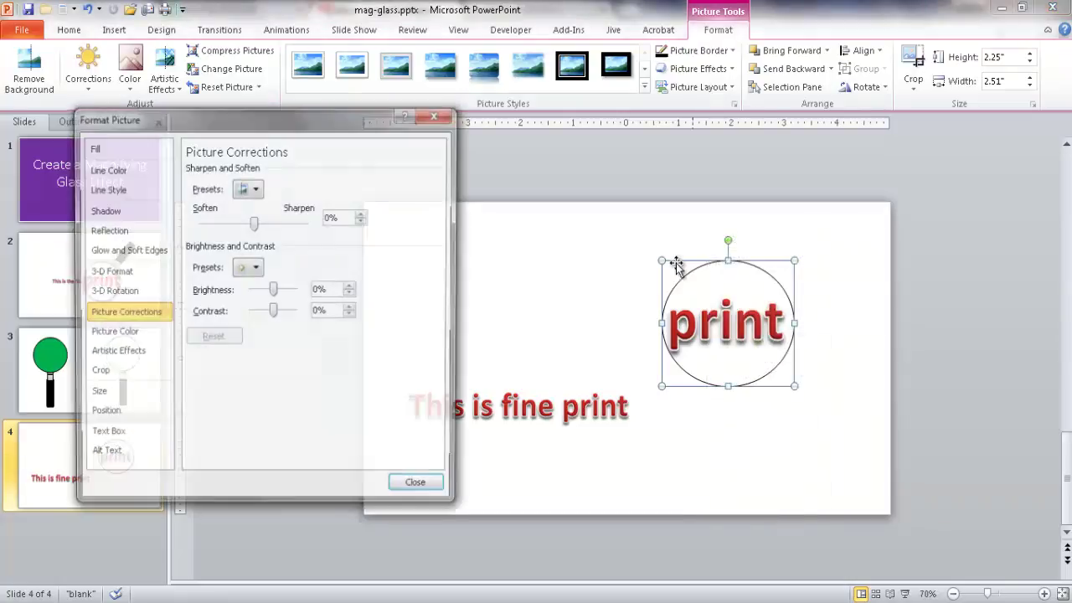
{"action": "left_click", "coordinate": [94, 148]}
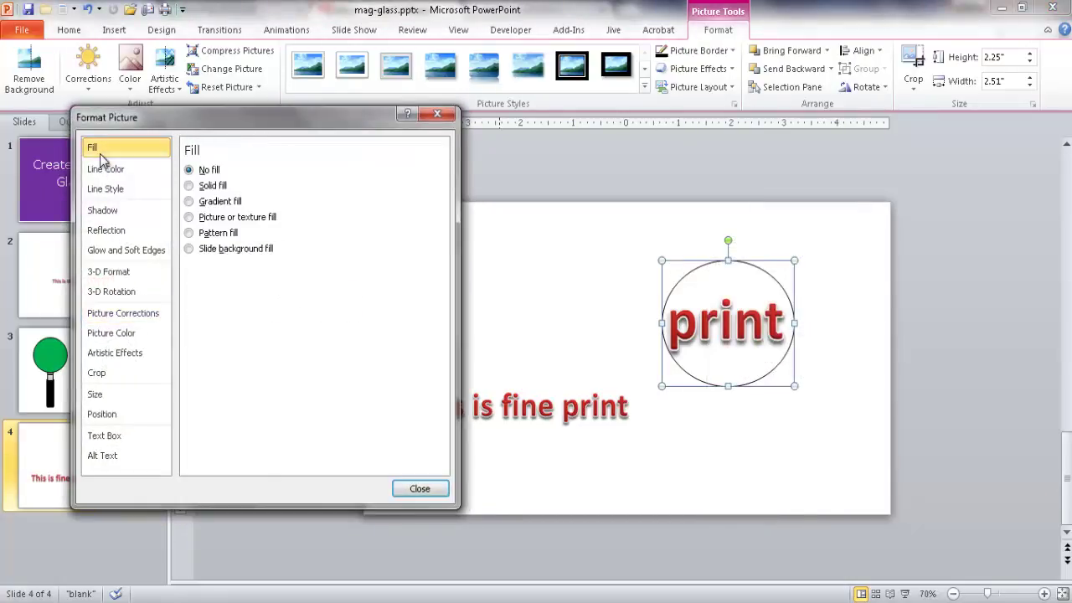
{"action": "left_click", "coordinate": [202, 188]}
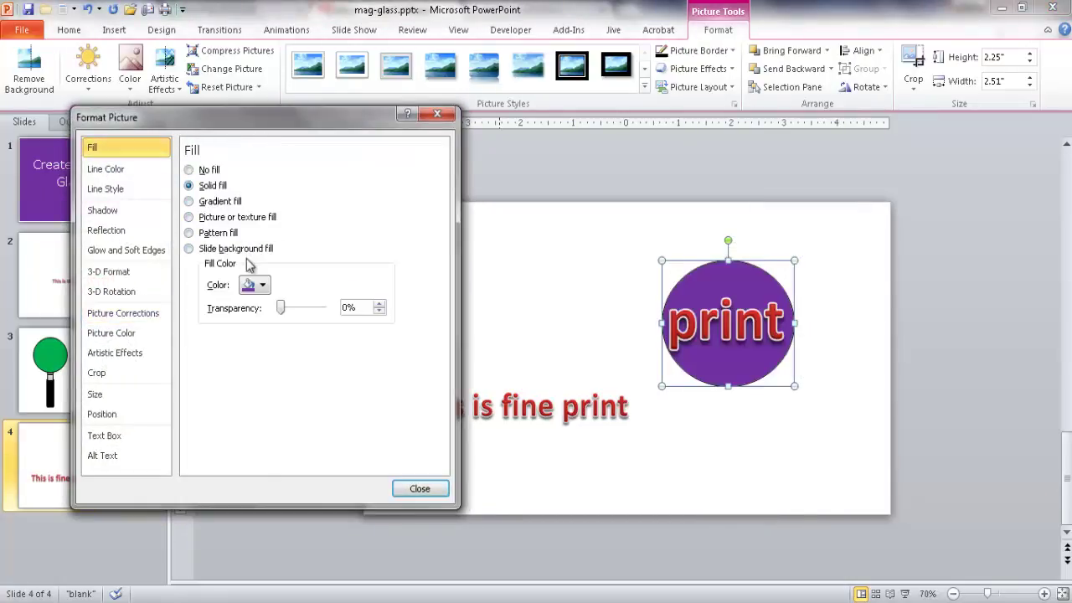
{"action": "left_click", "coordinate": [261, 287]}
{"action": "left_click", "coordinate": [245, 318]}
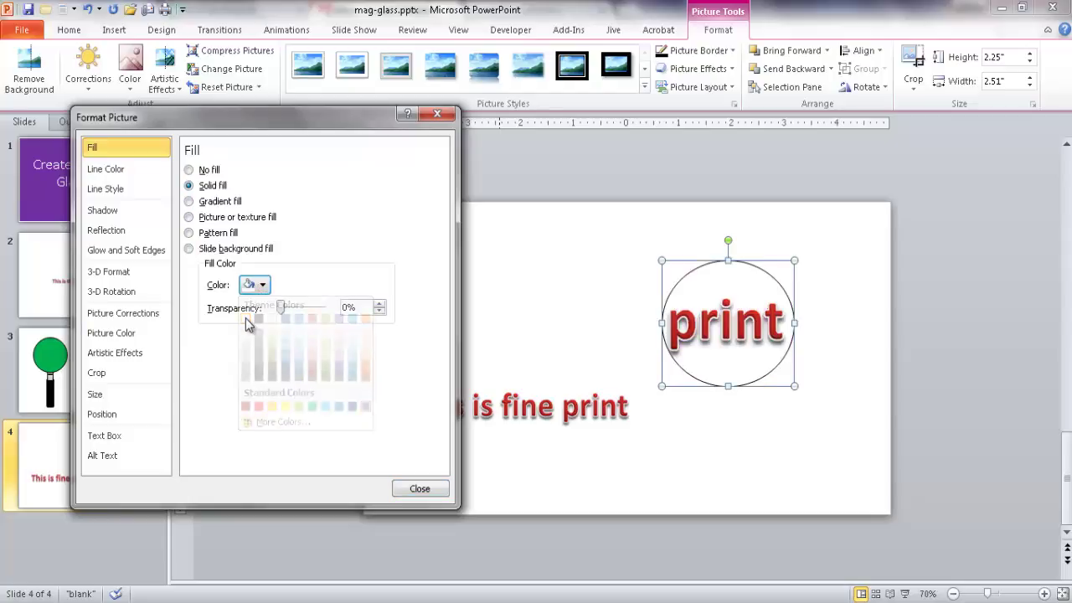
{"action": "left_click", "coordinate": [421, 488]}
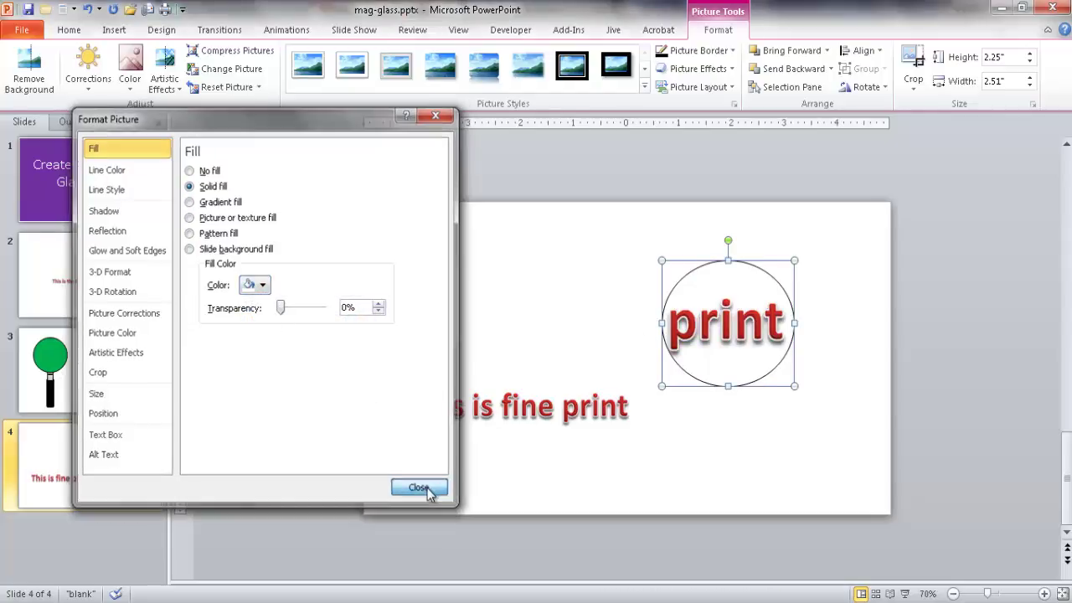
Step: Position the circled picture over the word 'print' in the sentence
{"action": "left_click_drag", "start_coordinate": [709, 288], "coordinate": [599, 371]}
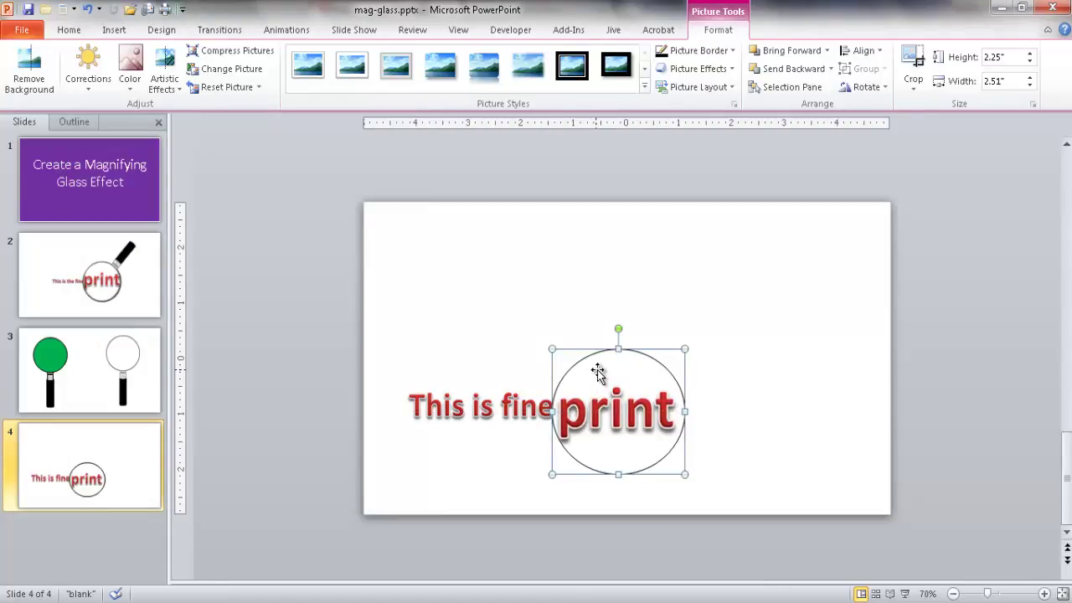
{"action": "left_click_drag", "start_coordinate": [598, 371], "coordinate": [598, 369]}
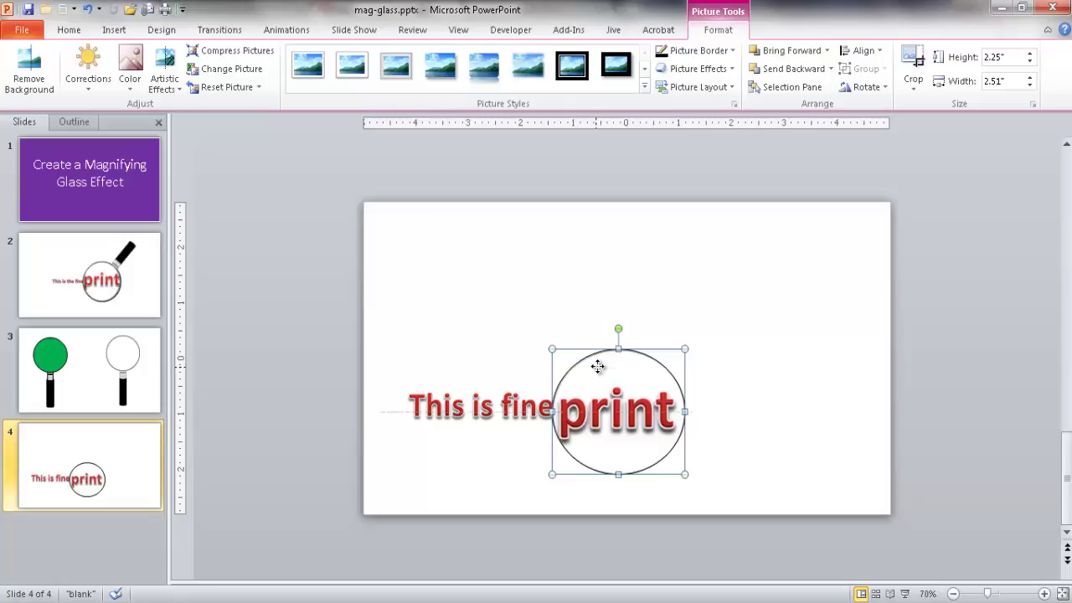
{"action": "left_click", "coordinate": [723, 354]}
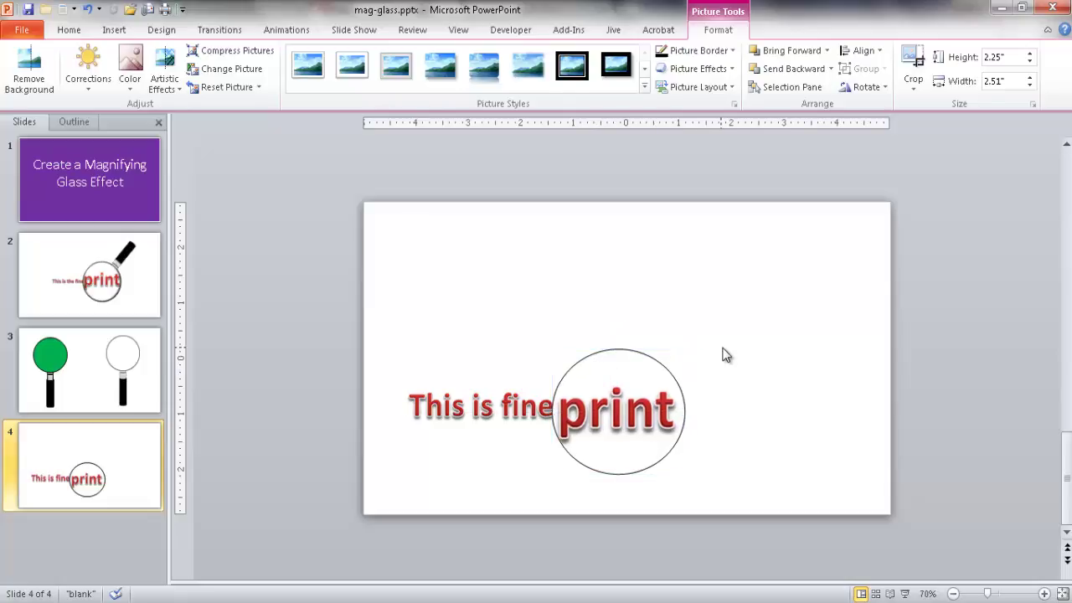
{"action": "left_click", "coordinate": [637, 374]}
{"action": "key", "text": "Up"}
{"action": "key", "text": "Right"}
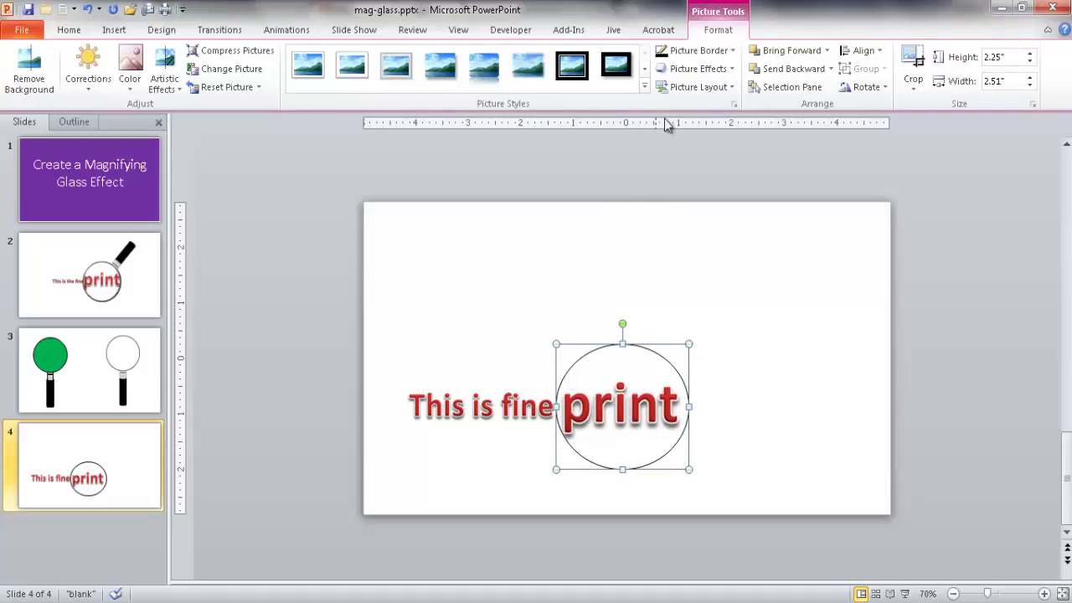
Step: Give the circle a grey outline, then select slide 3's white-lensed magnifying glass
{"action": "left_click", "coordinate": [691, 52]}
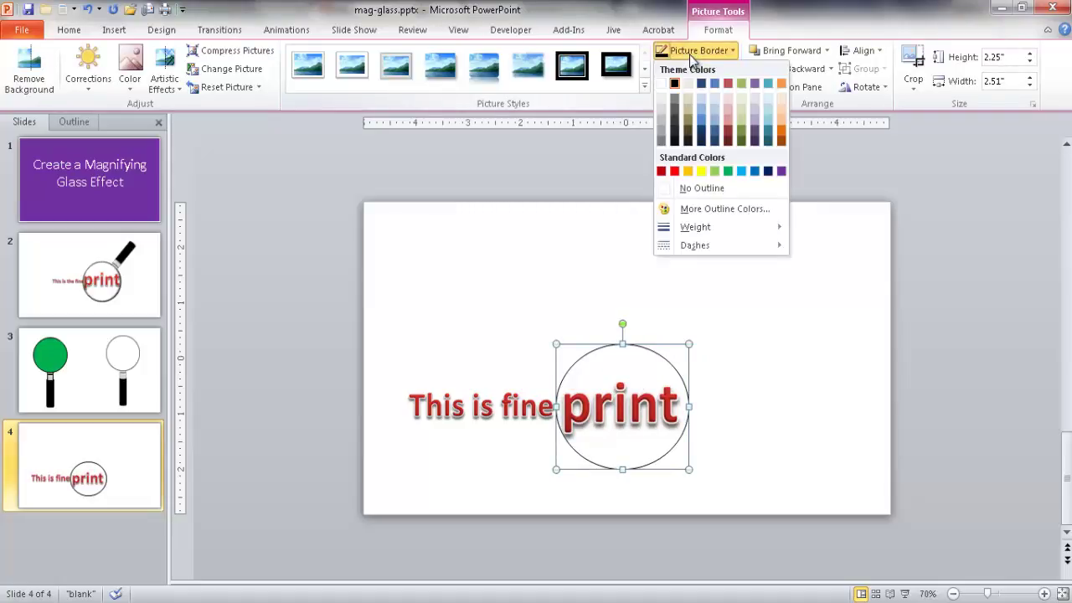
{"action": "left_click", "coordinate": [661, 140]}
{"action": "left_click", "coordinate": [700, 256]}
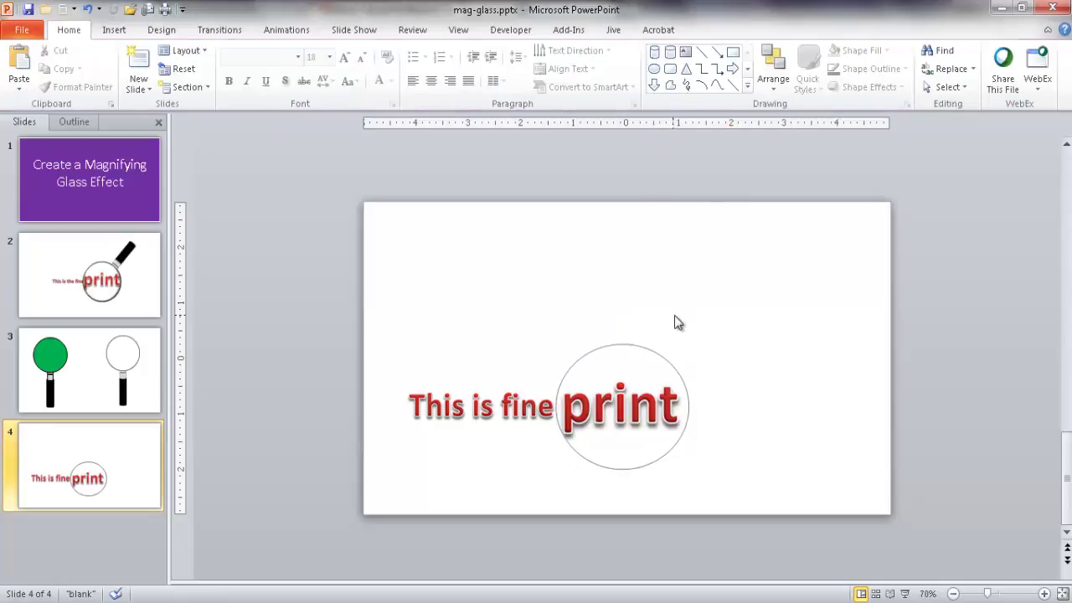
{"action": "left_click", "coordinate": [126, 362]}
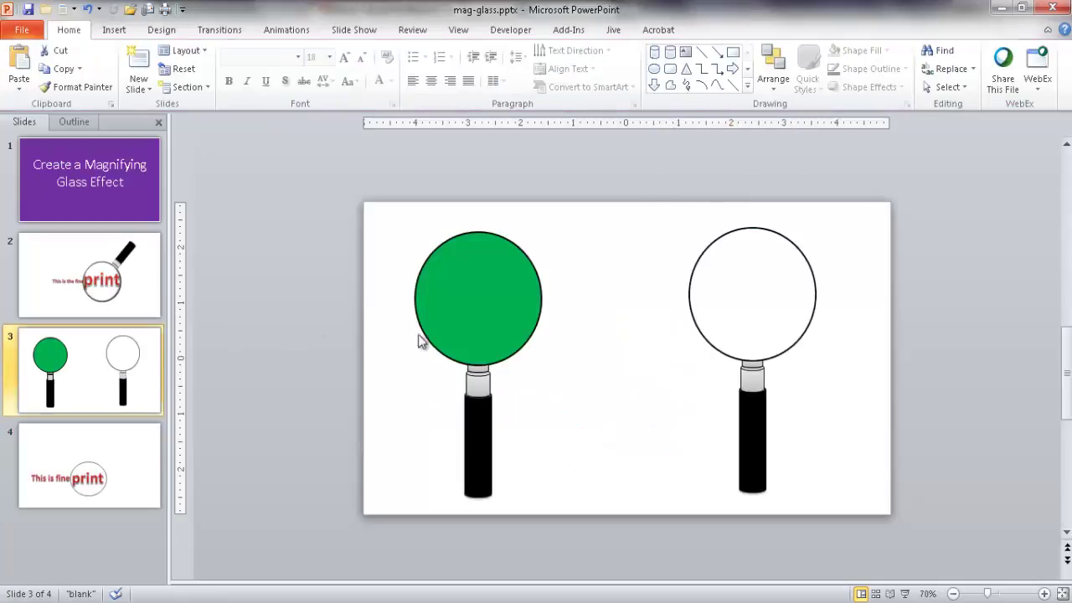
{"action": "left_click", "coordinate": [743, 316]}
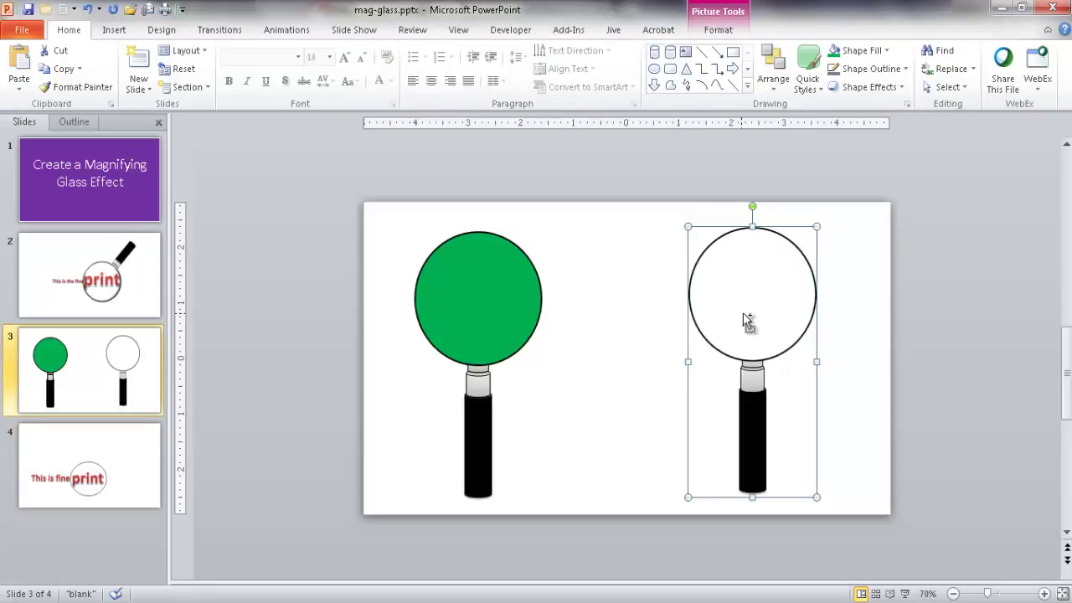
Step: Paste the magnifying glass onto slide 4 and tilt it so the handle points up-right
{"action": "left_click", "coordinate": [130, 439]}
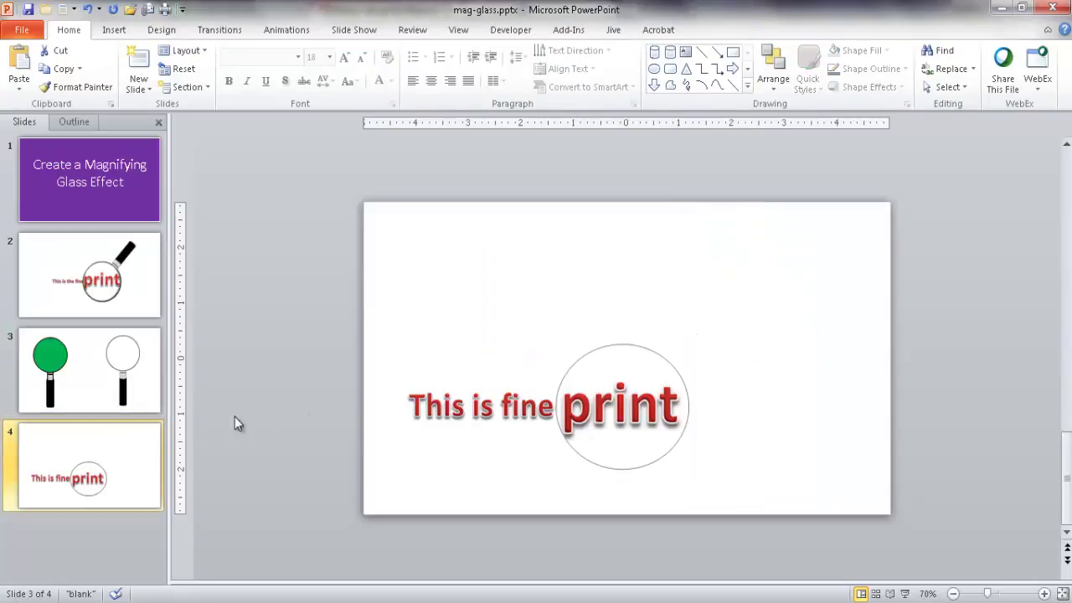
{"action": "key", "text": "ctrl+v"}
{"action": "left_click_drag", "start_coordinate": [731, 277], "coordinate": [696, 307]}
{"action": "left_click_drag", "start_coordinate": [709, 237], "coordinate": [544, 350]}
{"action": "left_click_drag", "start_coordinate": [485, 452], "coordinate": [447, 538]}
Step: Enlarge and nudge the magnifier so its lens rings the circled 'print'
{"action": "mouse_move", "coordinate": [716, 382]}
{"action": "left_mouse_down"}
{"action": "mouse_move", "coordinate": [689, 366]}
{"action": "mouse_move", "coordinate": [700, 376]}
{"action": "left_mouse_up"}
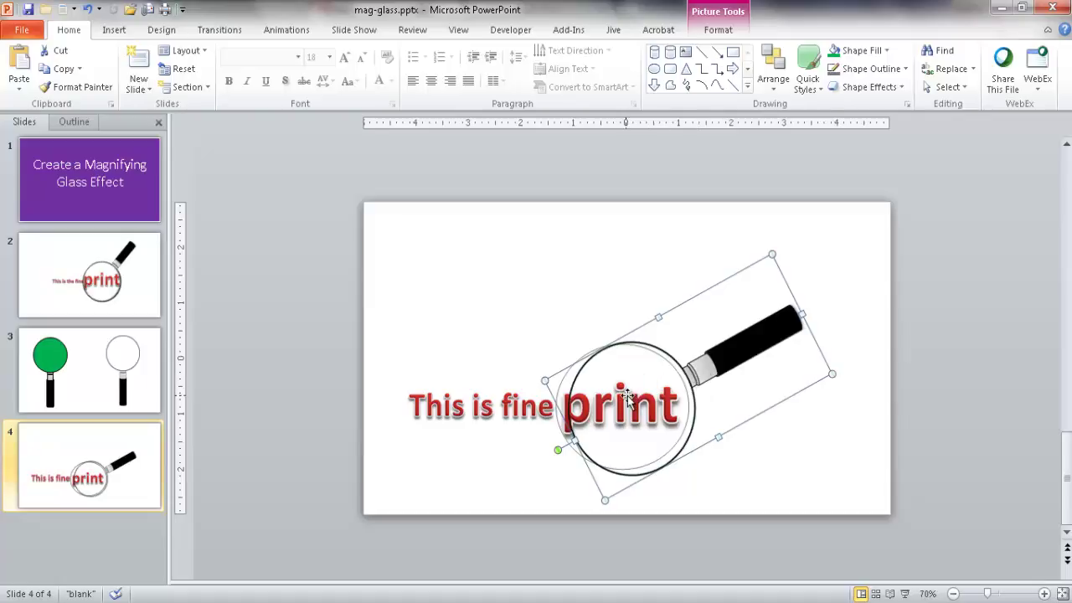
{"action": "left_click_drag", "start_coordinate": [703, 373], "coordinate": [690, 375]}
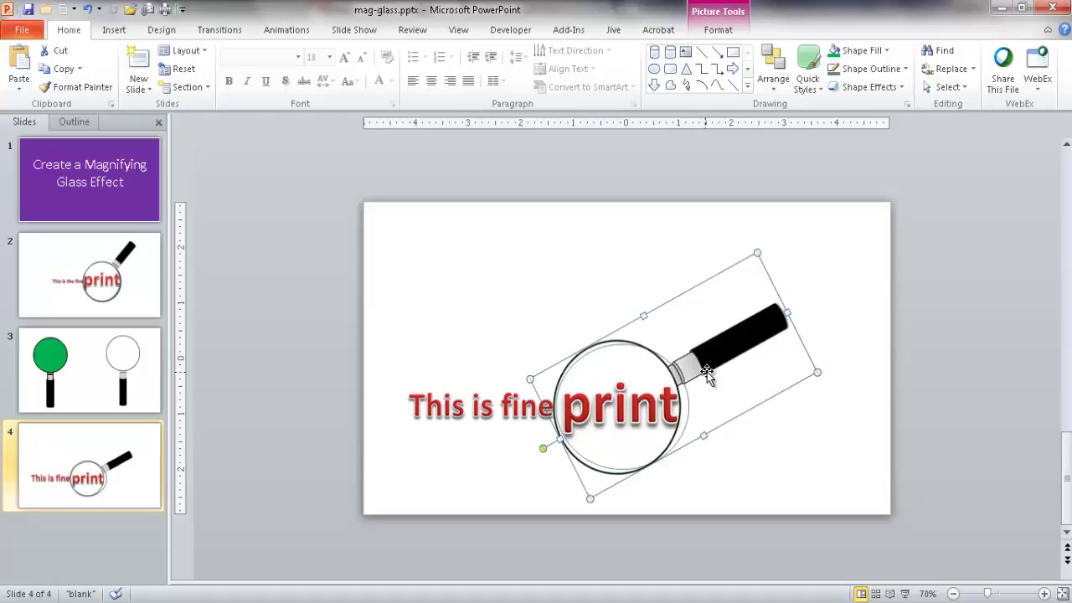
{"action": "left_click_drag", "start_coordinate": [707, 369], "coordinate": [715, 371]}
{"action": "left_click_drag", "start_coordinate": [537, 378], "coordinate": [533, 374]}
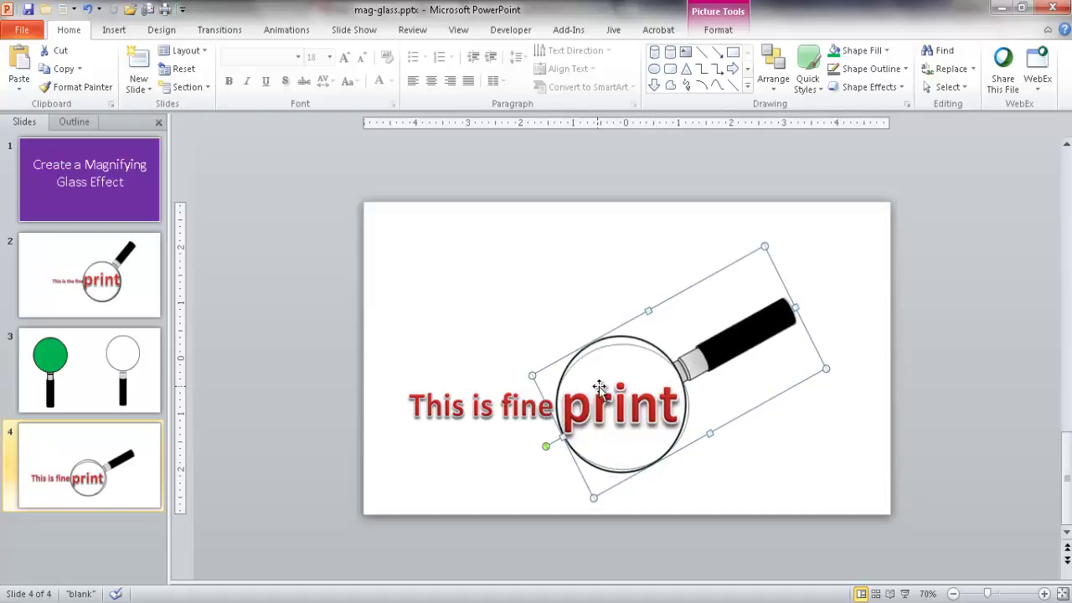
{"action": "key", "text": "Up"}
{"action": "key", "text": "Right"}
{"action": "key", "text": "Down"}
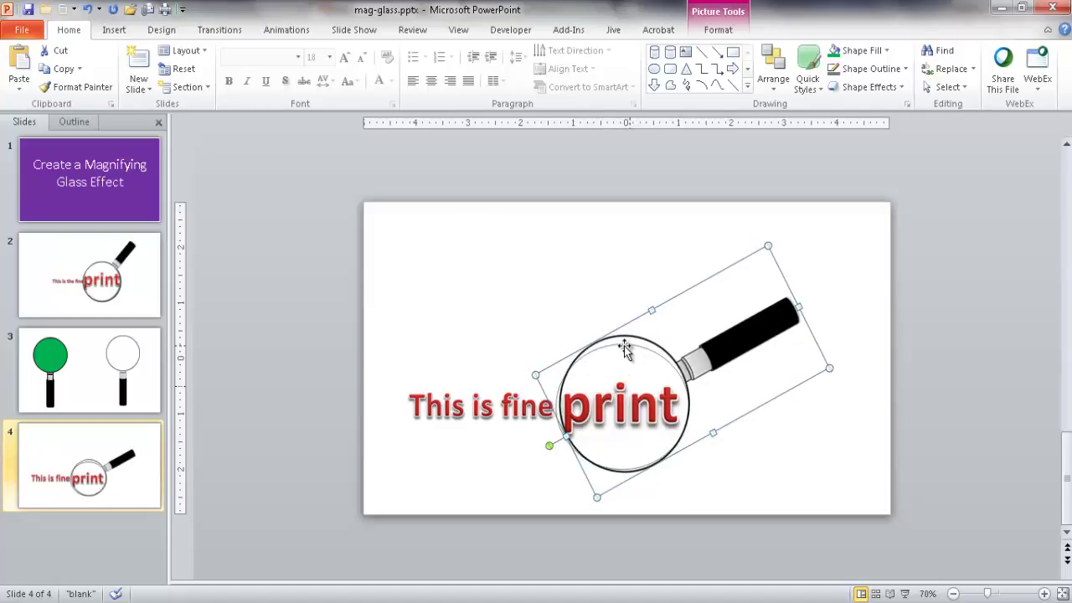
Step: Move the magnifier aside and re-enter the circled picture's width and height as 2.25"
{"action": "left_click_drag", "start_coordinate": [678, 326], "coordinate": [738, 350]}
{"action": "left_click", "coordinate": [638, 365]}
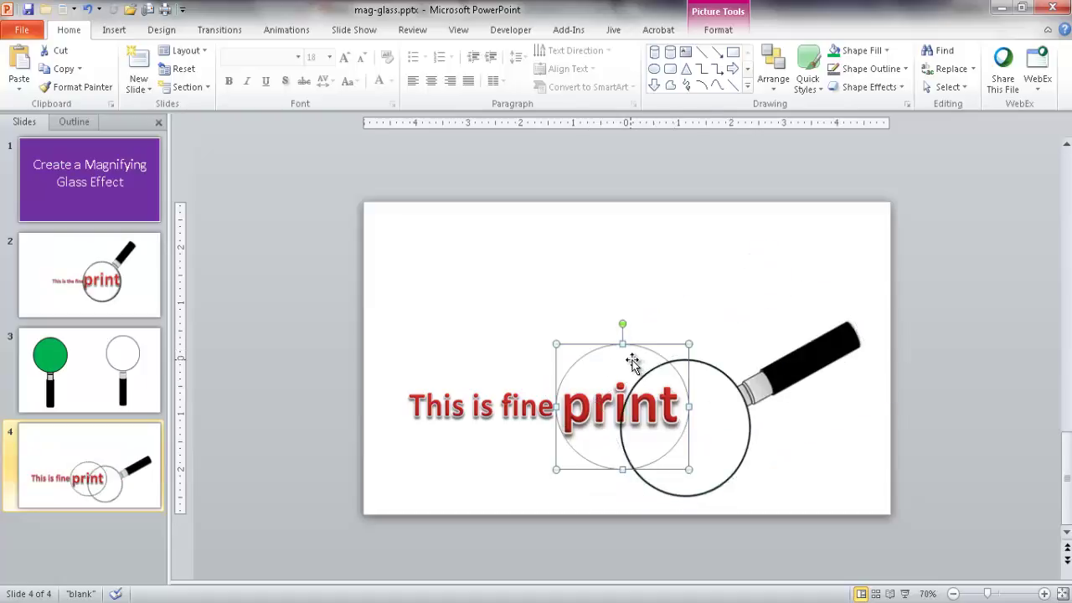
{"action": "left_click", "coordinate": [731, 32]}
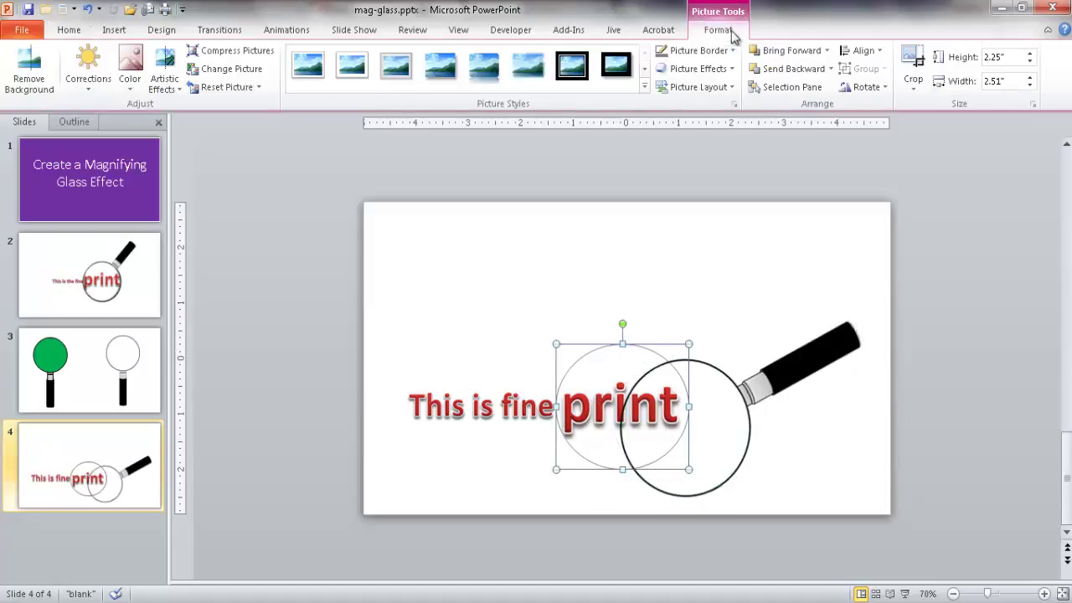
{"action": "left_click", "coordinate": [1007, 83]}
{"action": "type", "text": "2"}
{"action": "key", "text": "Return"}
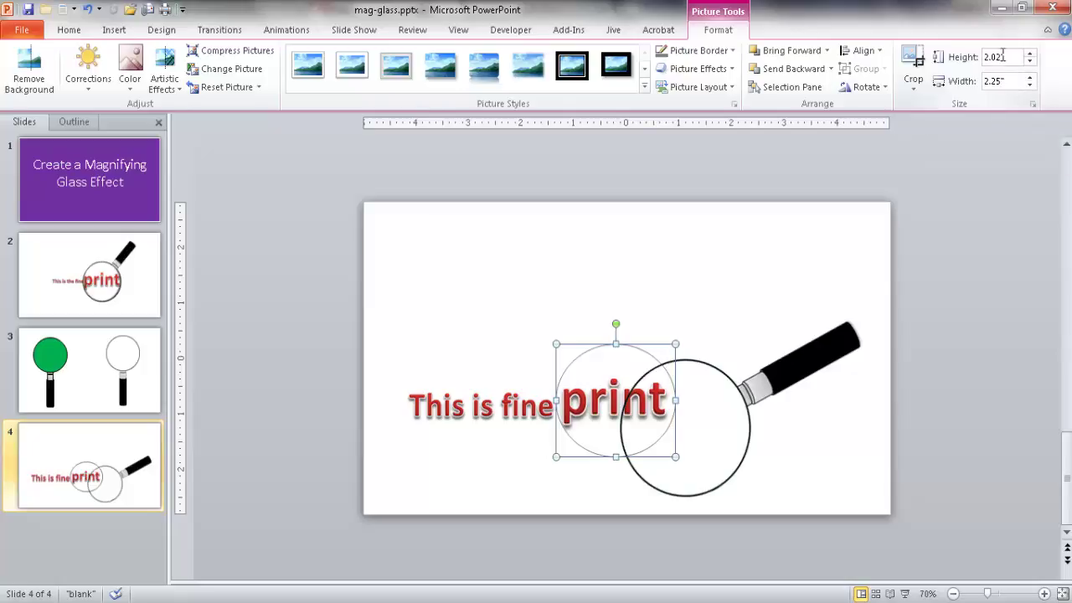
{"action": "left_click", "coordinate": [1010, 57]}
{"action": "type", "text": "2.2"}
{"action": "key", "text": "Return"}
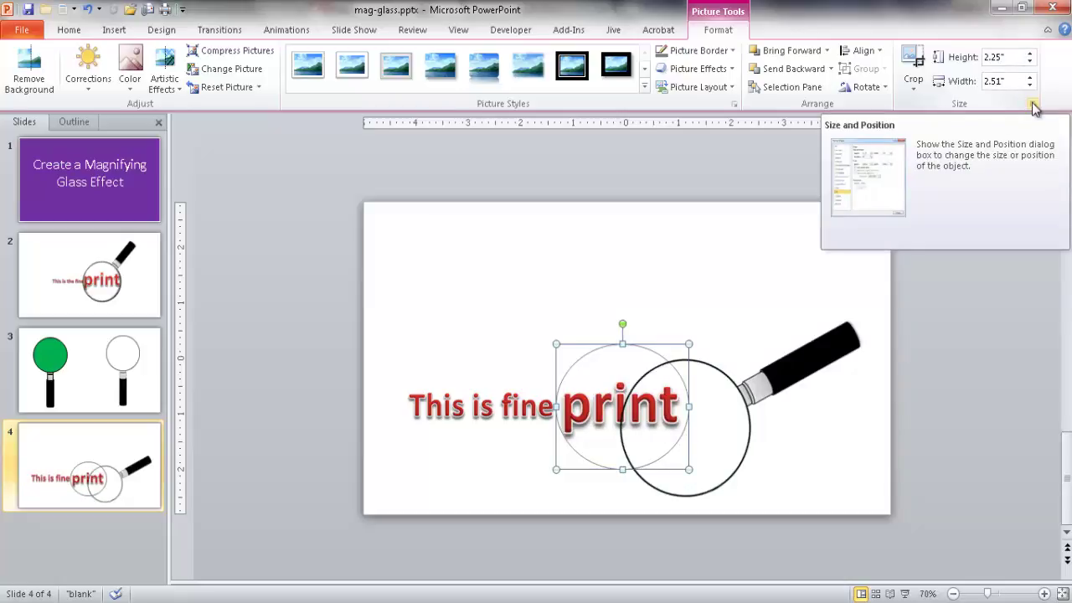
Step: Unlock the circle picture's aspect ratio and set its width to 2.25" in Size settings
{"action": "left_click", "coordinate": [1033, 104]}
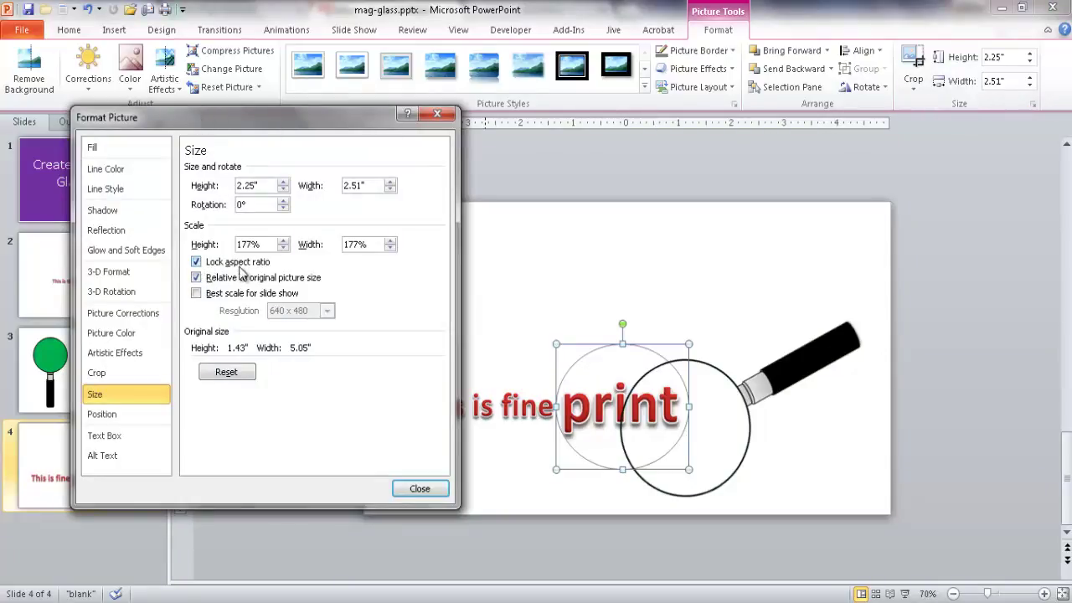
{"action": "left_click", "coordinate": [197, 262]}
{"action": "double_click", "coordinate": [365, 185]}
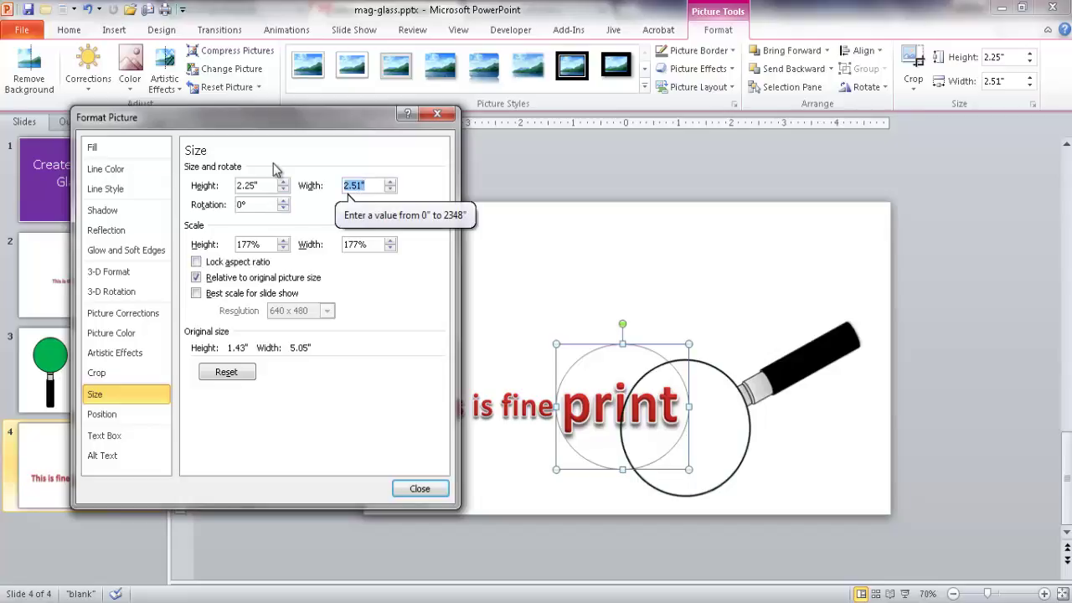
{"action": "type", "text": "2.25"}
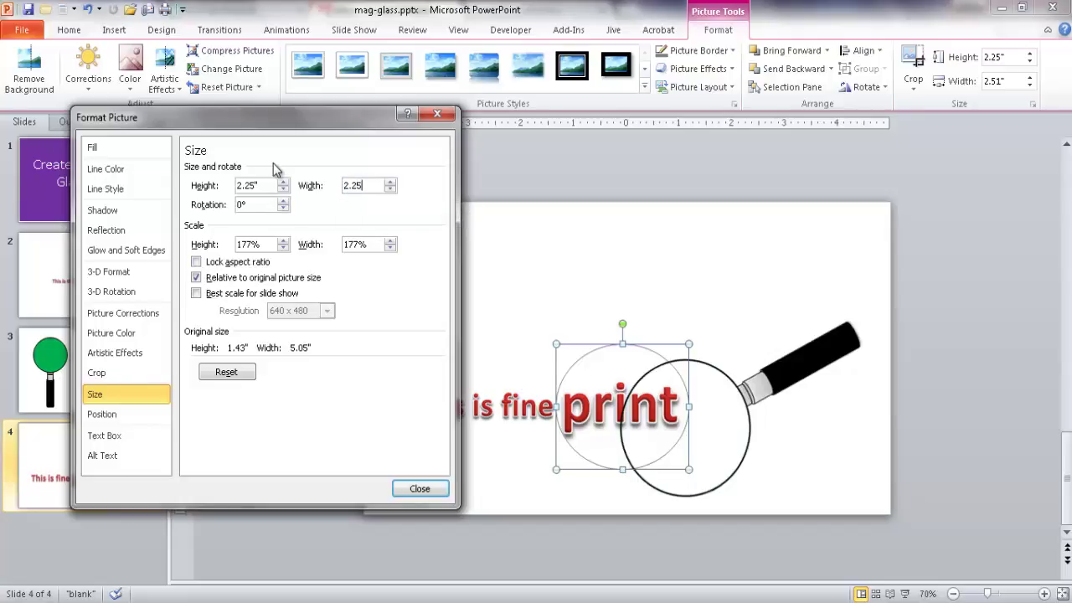
{"action": "left_click", "coordinate": [419, 488]}
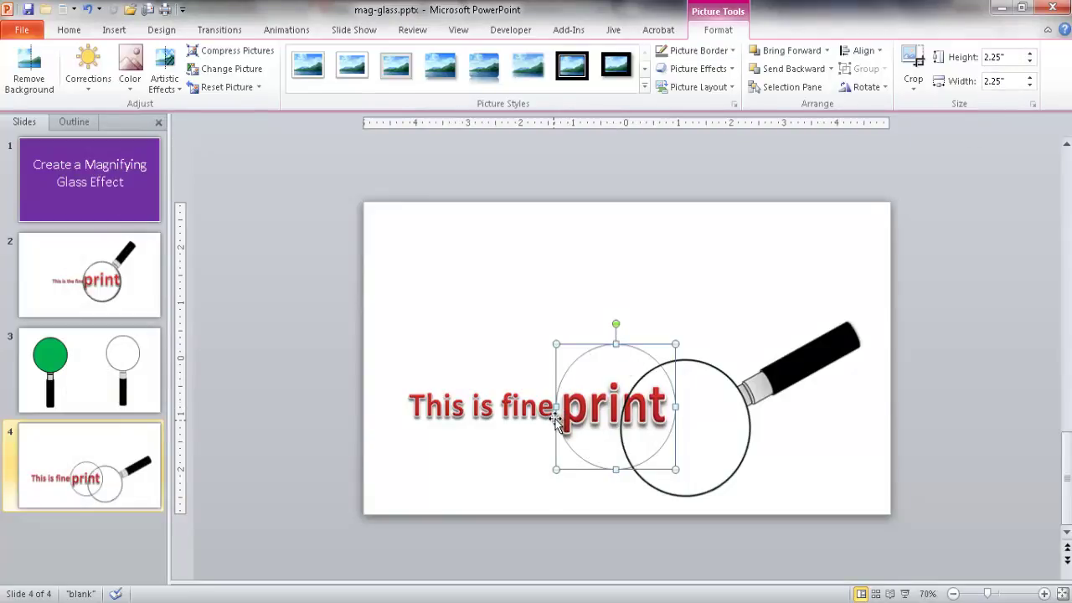
Step: Resize the magnifier to 4.83" by 2.41" around 'print', then select slide 3's green lens
{"action": "left_click_drag", "start_coordinate": [769, 381], "coordinate": [700, 363]}
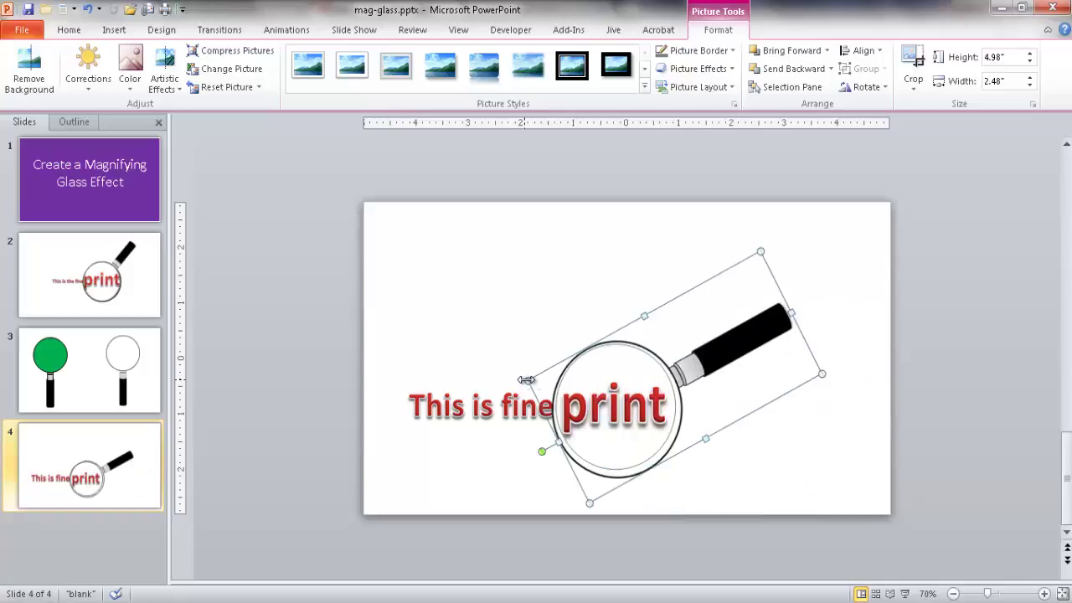
{"action": "left_click_drag", "start_coordinate": [525, 379], "coordinate": [535, 385]}
{"action": "left_click_drag", "start_coordinate": [705, 370], "coordinate": [700, 361]}
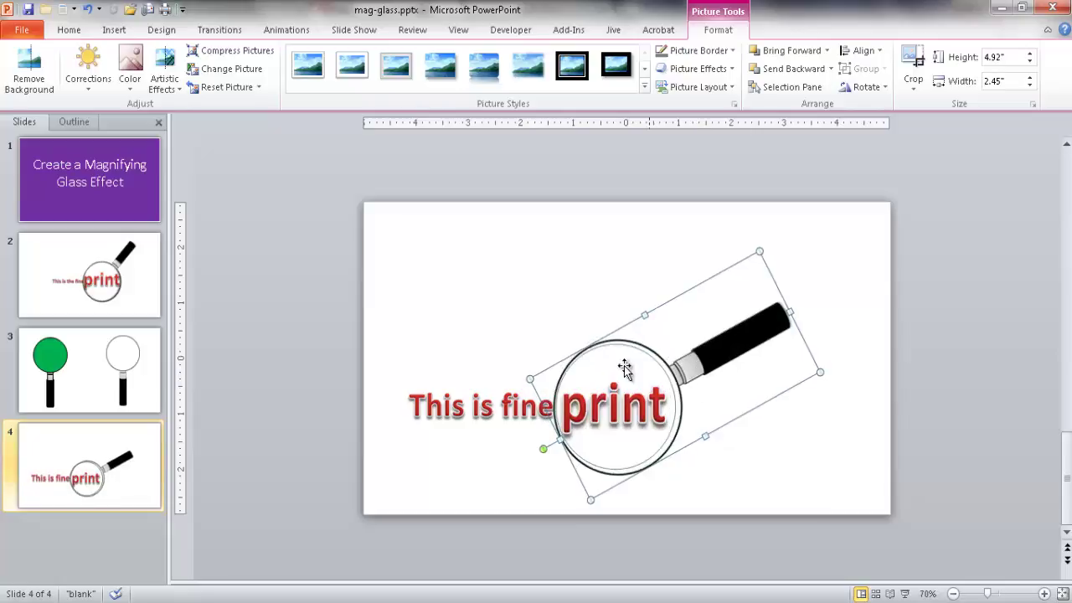
{"action": "left_click_drag", "start_coordinate": [531, 379], "coordinate": [535, 380]}
{"action": "key", "text": "Left"}
{"action": "key", "text": "Left"}
{"action": "key", "text": "Right"}
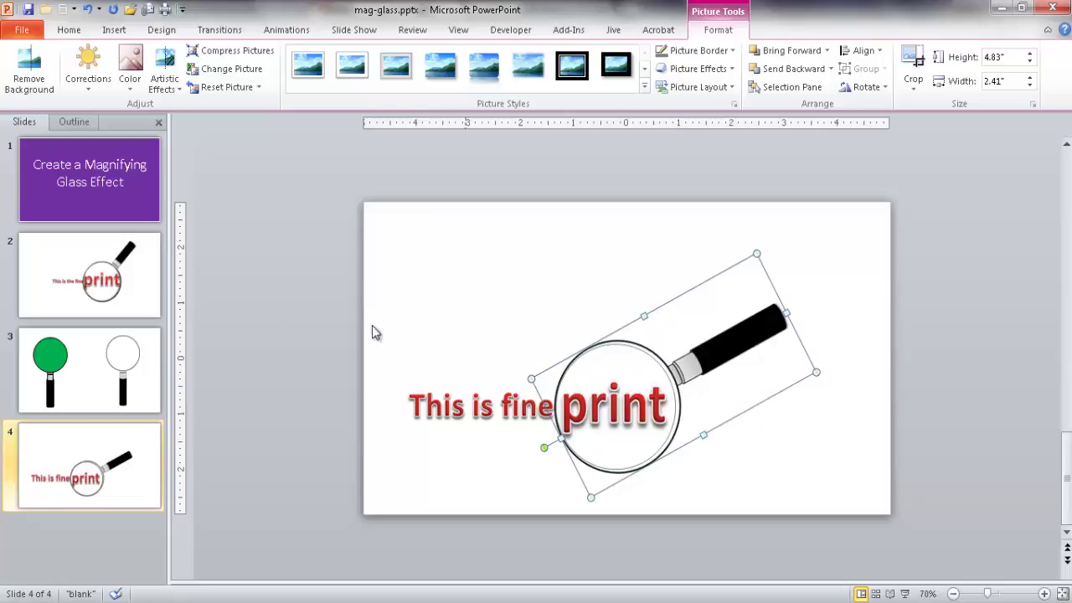
{"action": "key", "text": "Page_Up"}
{"action": "left_click", "coordinate": [502, 271]}
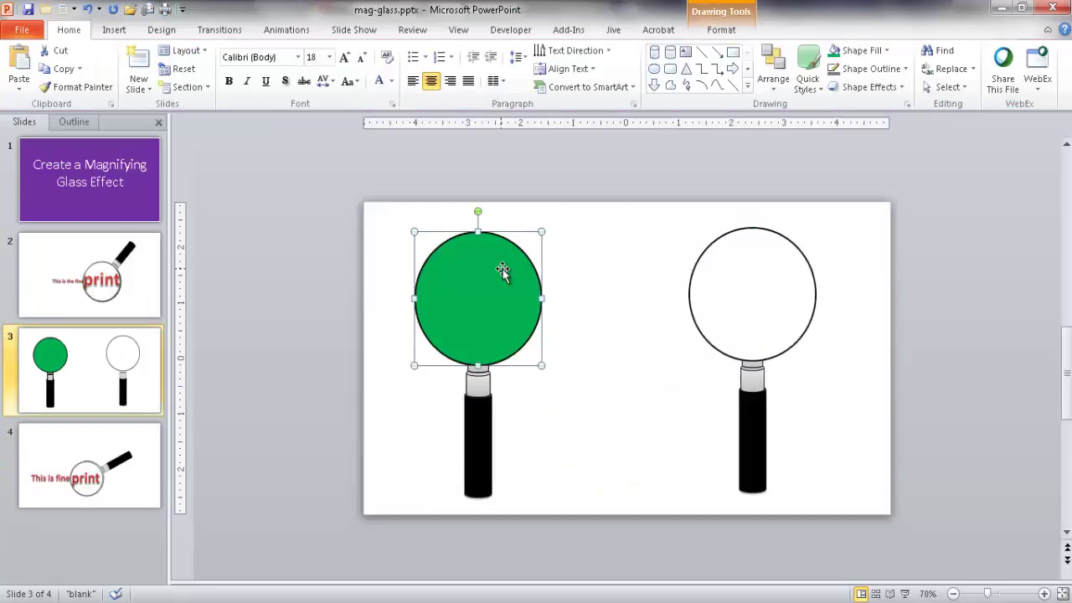
Step: Back on slide 4, move the magnifying glass down-right, off the text
{"action": "left_click", "coordinate": [728, 28]}
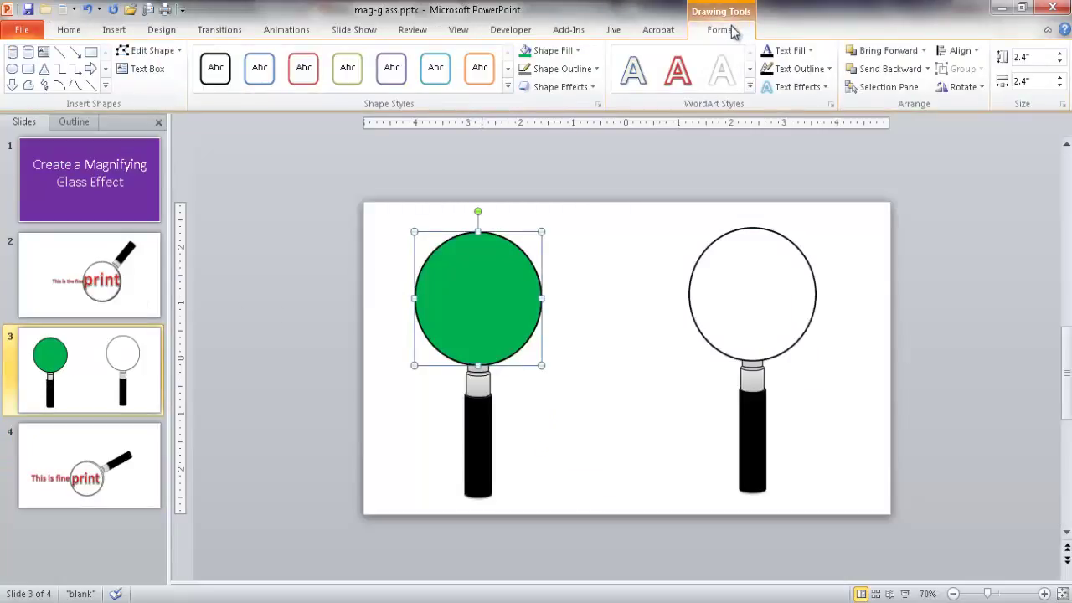
{"action": "left_click", "coordinate": [114, 462]}
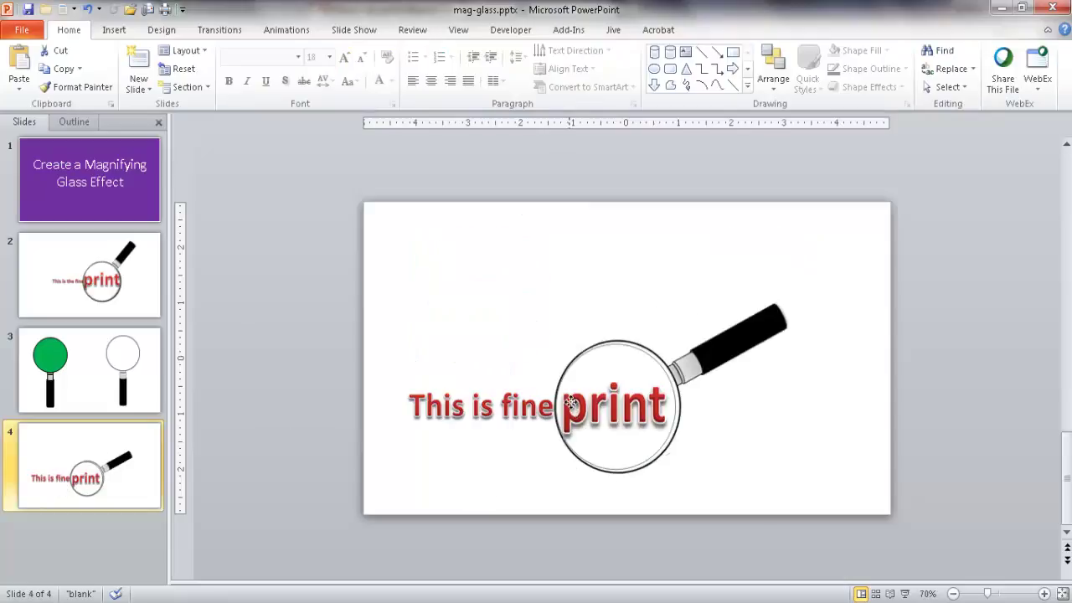
{"action": "left_click", "coordinate": [571, 407]}
{"action": "left_click_drag", "start_coordinate": [756, 351], "coordinate": [830, 383]}
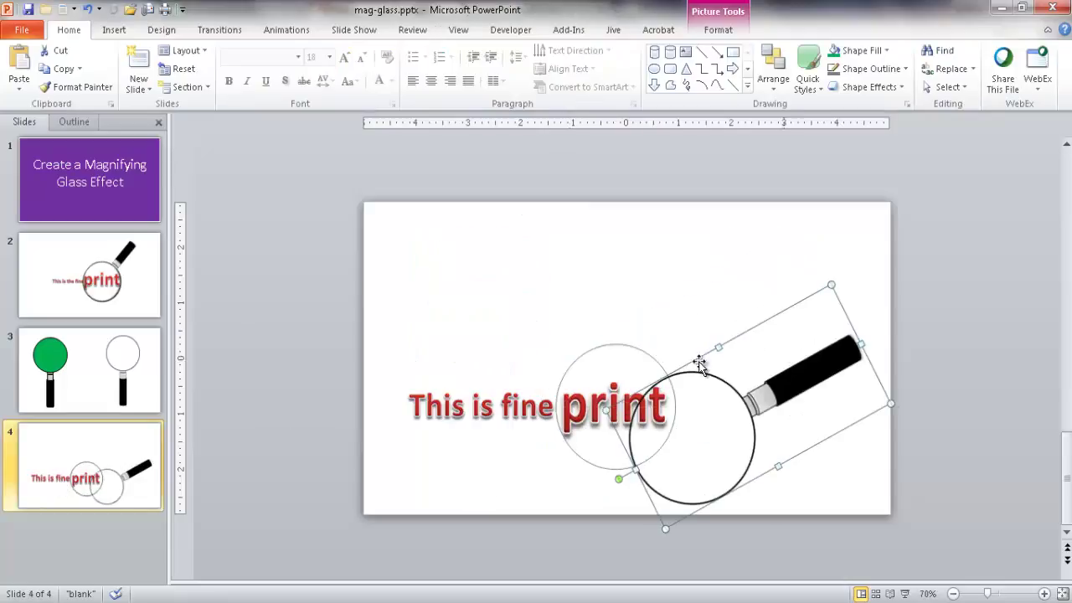
Step: Resize the circle 'print' picture to 2.4" height and 2.4" width
{"action": "left_click", "coordinate": [586, 368]}
{"action": "left_click", "coordinate": [717, 30]}
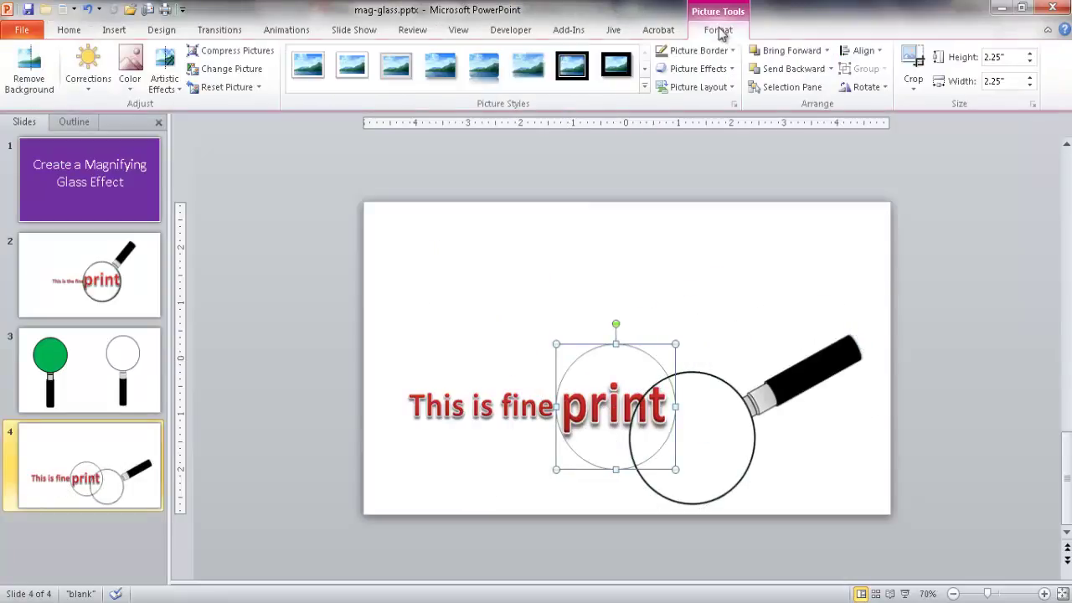
{"action": "left_click", "coordinate": [1005, 57]}
{"action": "type", "text": "2.4"}
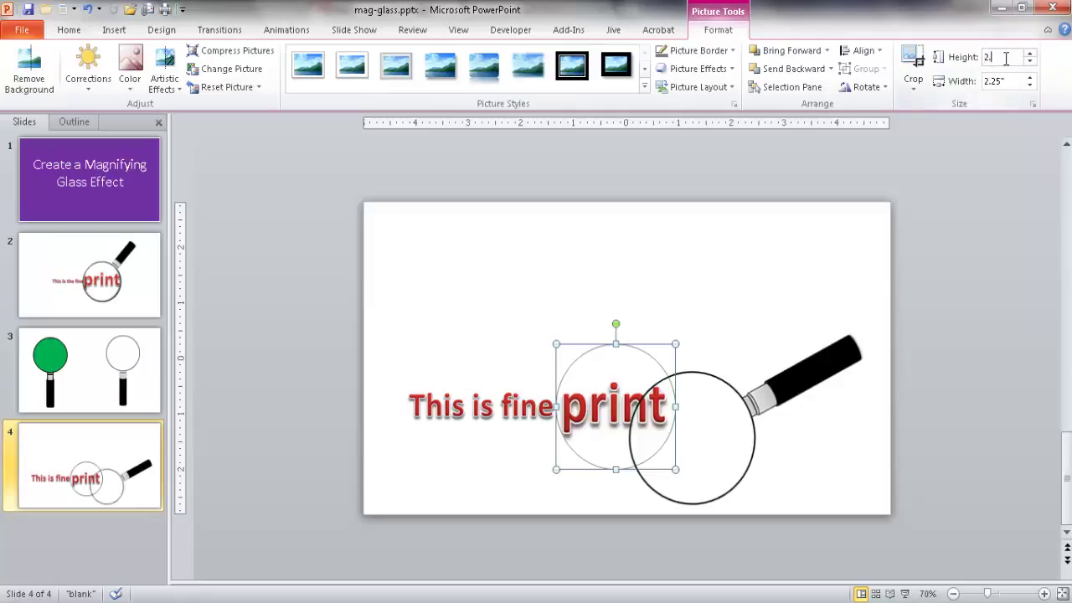
{"action": "left_click", "coordinate": [1010, 81]}
{"action": "type", "text": "2.4"}
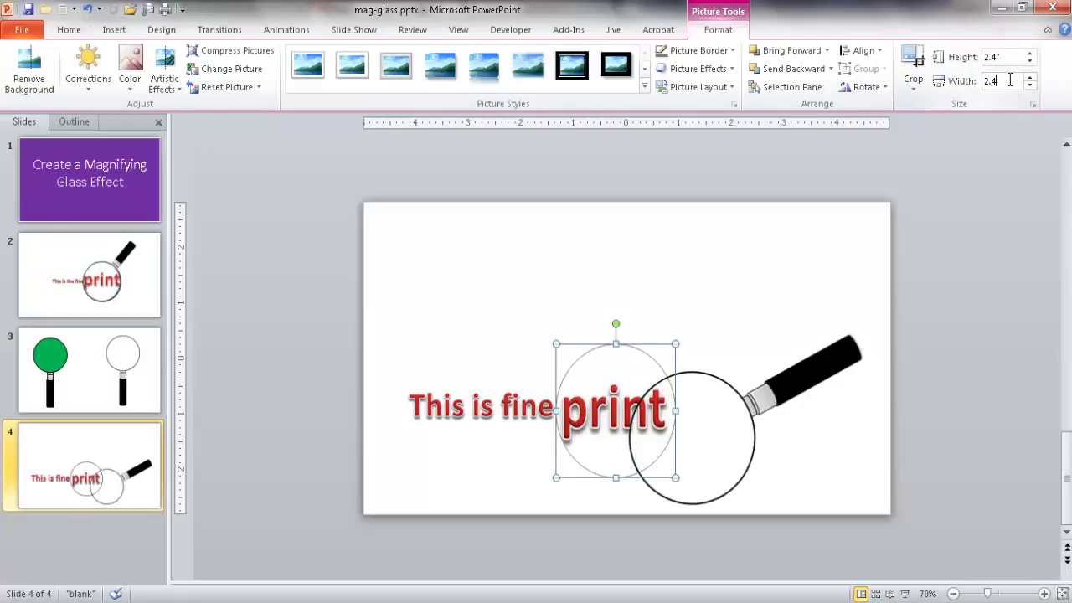
{"action": "key", "text": "Return"}
Step: Trial-position the magnifying glass over the enlarged picture, nudging it into place, then check the look
{"action": "left_click_drag", "start_coordinate": [765, 405], "coordinate": [690, 380]}
{"action": "key", "text": "Up"}
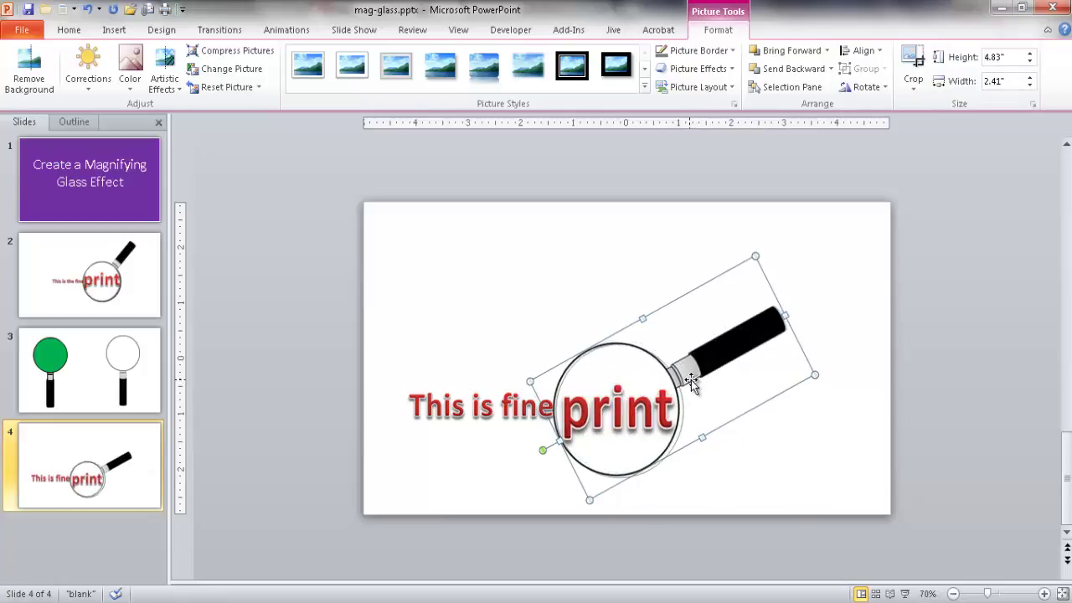
{"action": "key", "text": "ctrl+Right"}
{"action": "key", "text": "ctrl+Right"}
{"action": "key", "text": "ctrl+Right"}
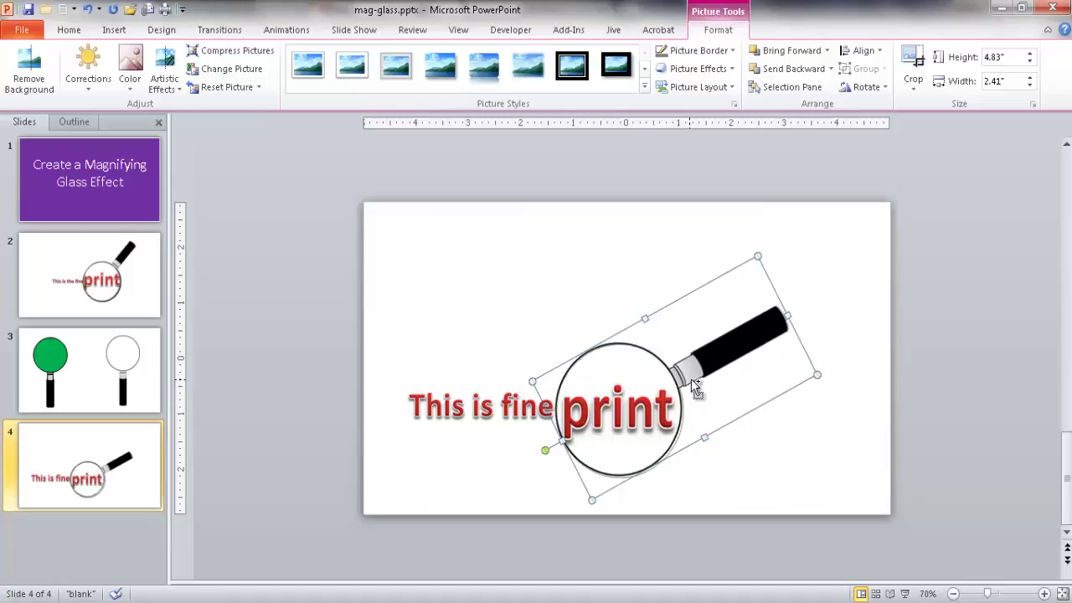
{"action": "key", "text": "ctrl+Down"}
{"action": "key", "text": "ctrl+Down"}
{"action": "key", "text": "ctrl+Right"}
{"action": "key", "text": "ctrl+Right"}
{"action": "key", "text": "ctrl+Right"}
{"action": "key", "text": "ctrl+Down"}
{"action": "key", "text": "ctrl+Left"}
{"action": "key", "text": "ctrl+Left"}
{"action": "key", "text": "ctrl+Up"}
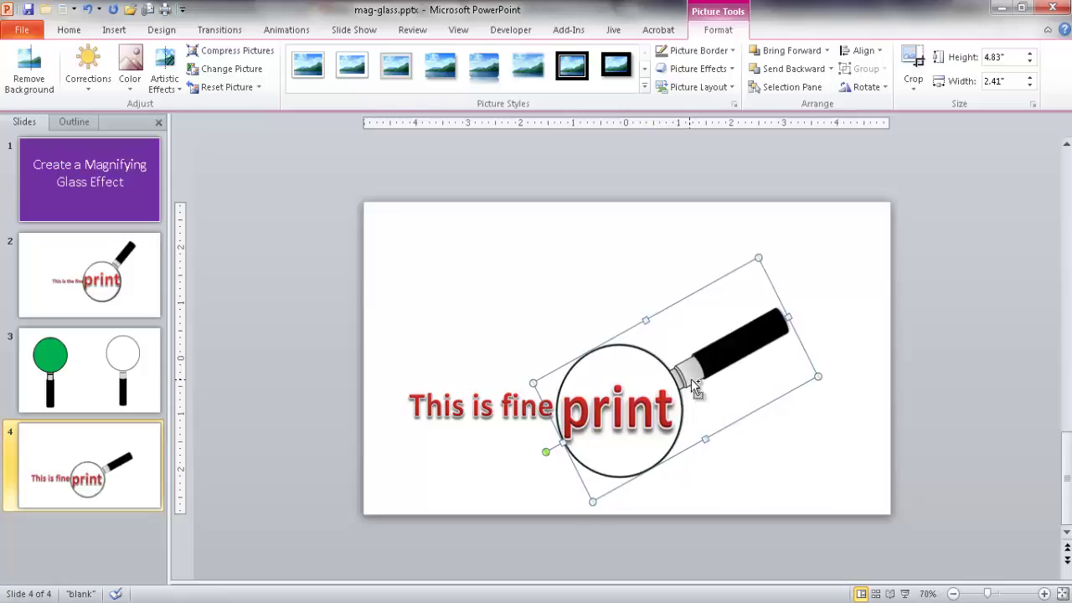
{"action": "left_click", "coordinate": [790, 442]}
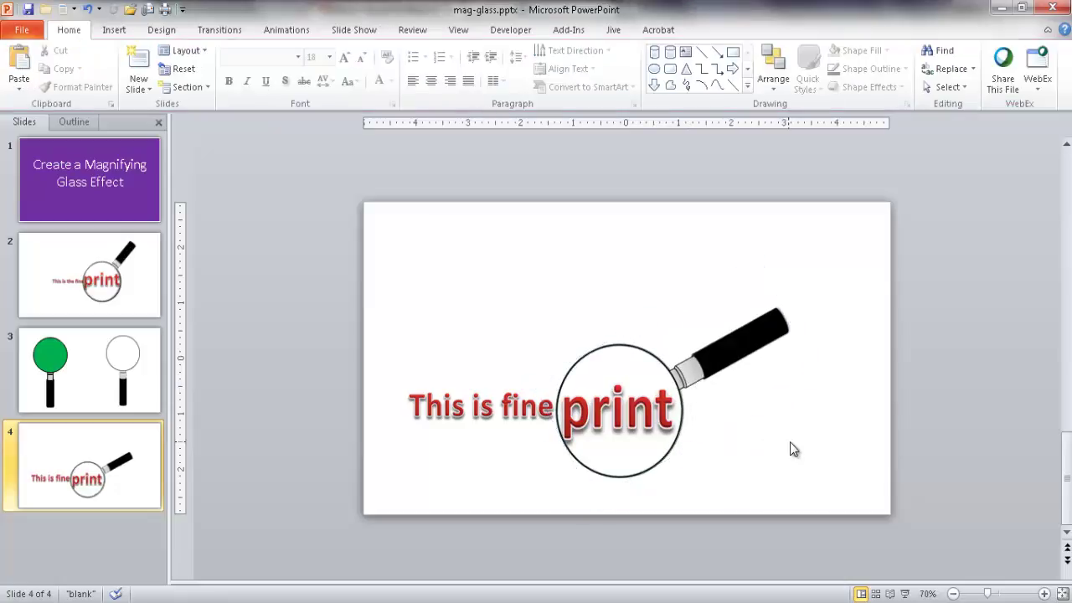
Step: Move the magnifying glass right, off the text, and reselect the circle picture
{"action": "left_click", "coordinate": [606, 376]}
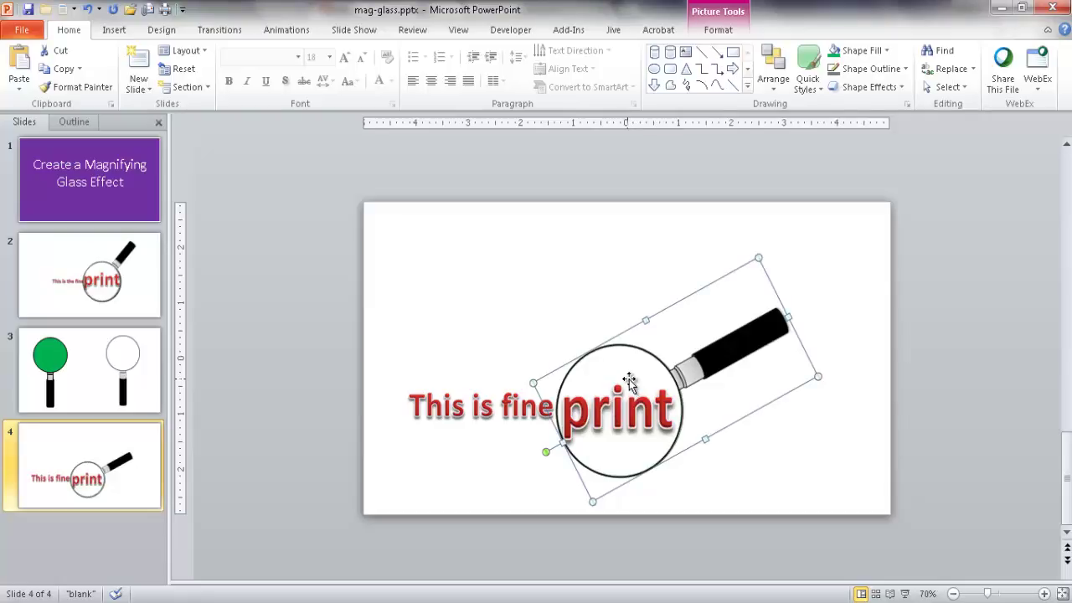
{"action": "left_click_drag", "start_coordinate": [629, 380], "coordinate": [720, 388]}
{"action": "left_click", "coordinate": [593, 414]}
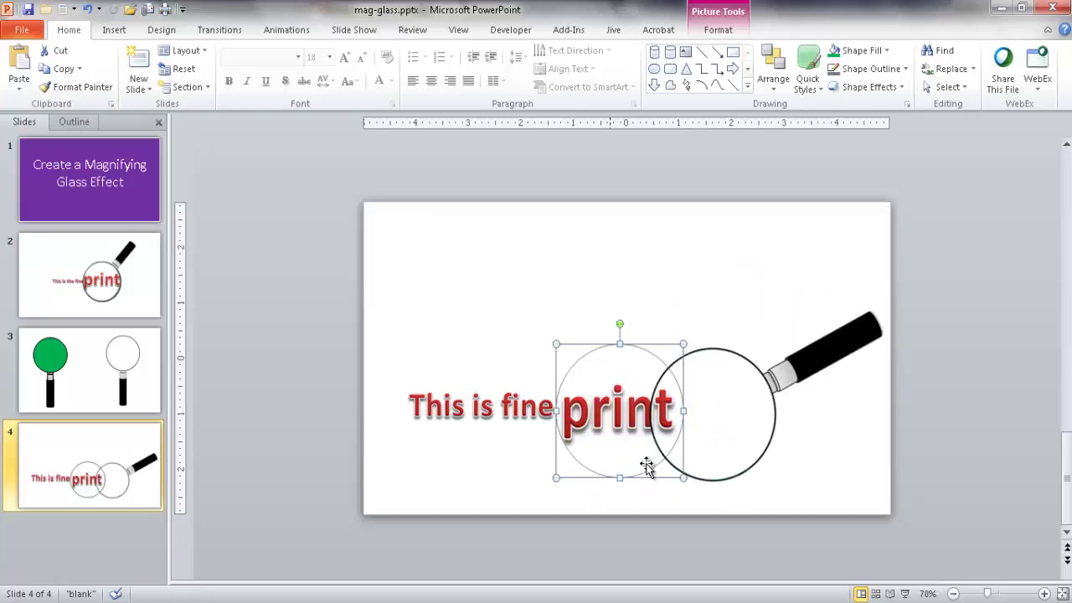
{"action": "left_click", "coordinate": [718, 30]}
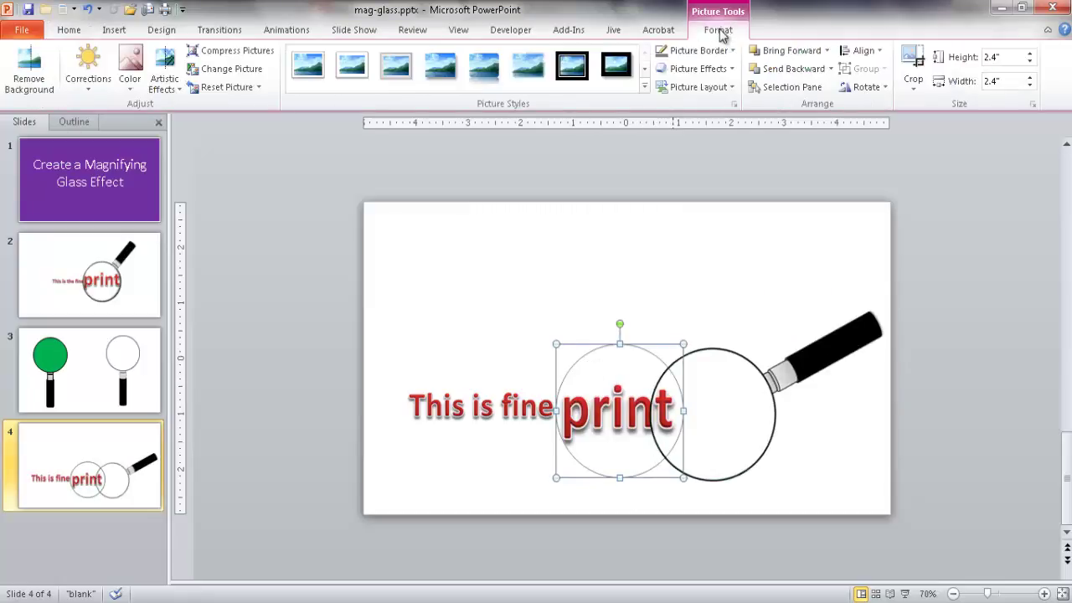
Step: Apply the Circle bevel effect to the 'print' picture
{"action": "left_click", "coordinate": [718, 68]}
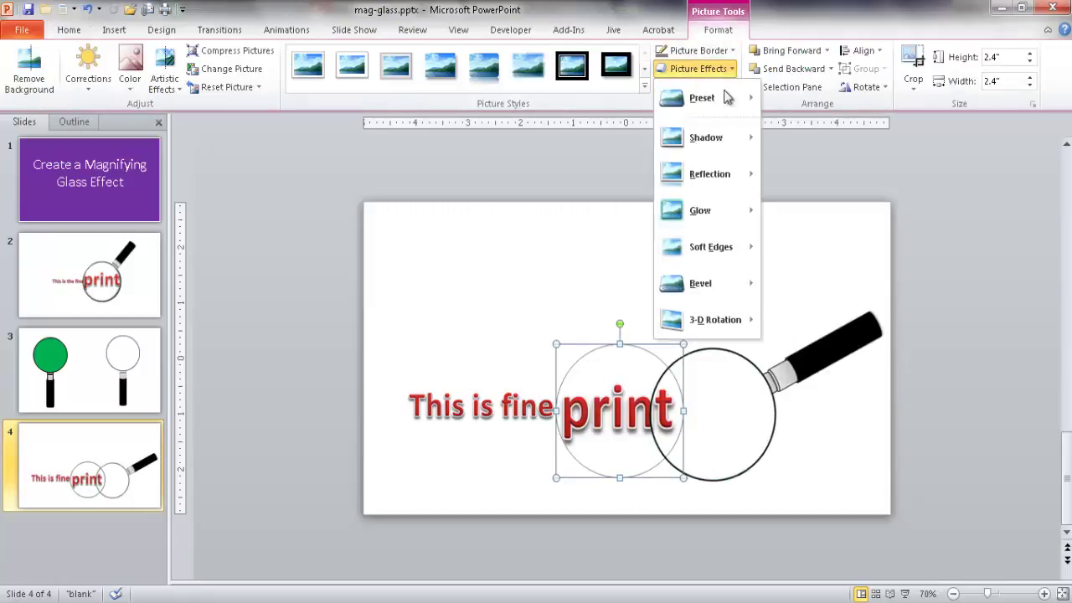
{"action": "mouse_move", "coordinate": [733, 289]}
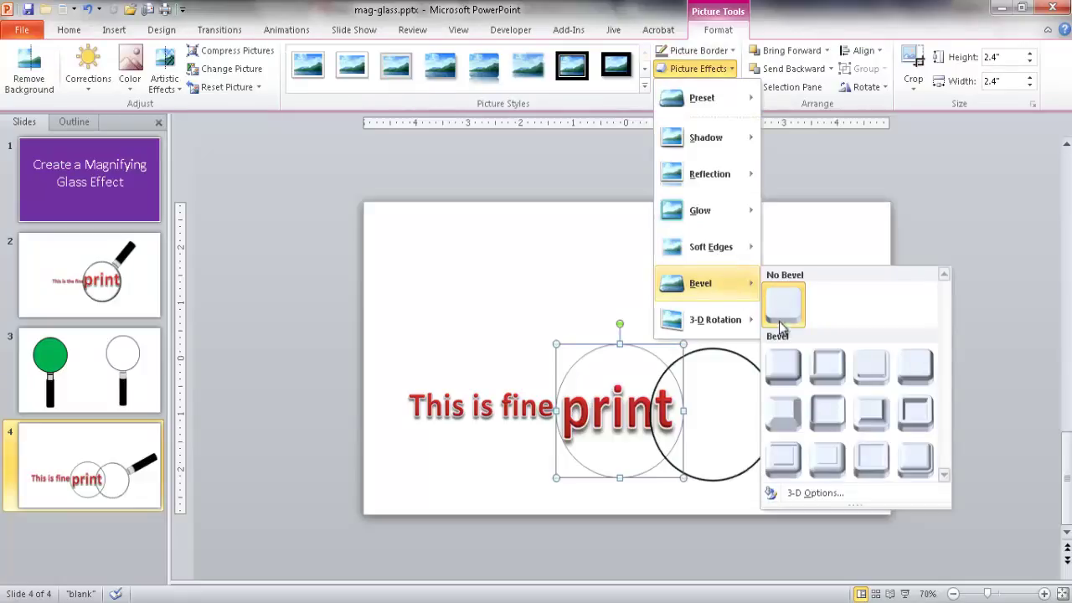
{"action": "left_click", "coordinate": [782, 361]}
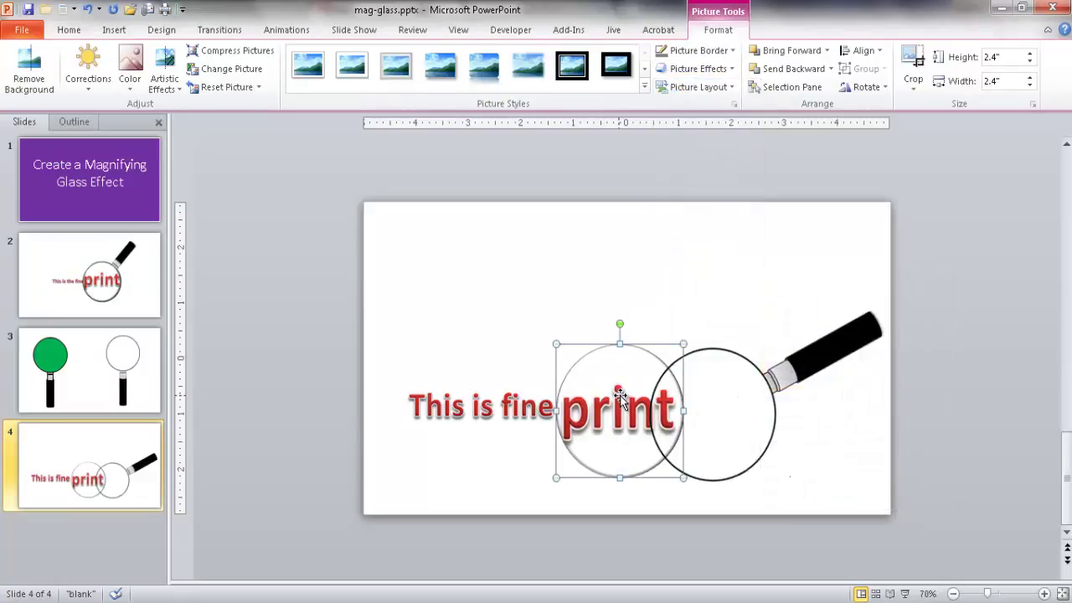
Step: In 3-D Options, set the top bevel to 14 pt width and 12 pt height
{"action": "left_click", "coordinate": [731, 72]}
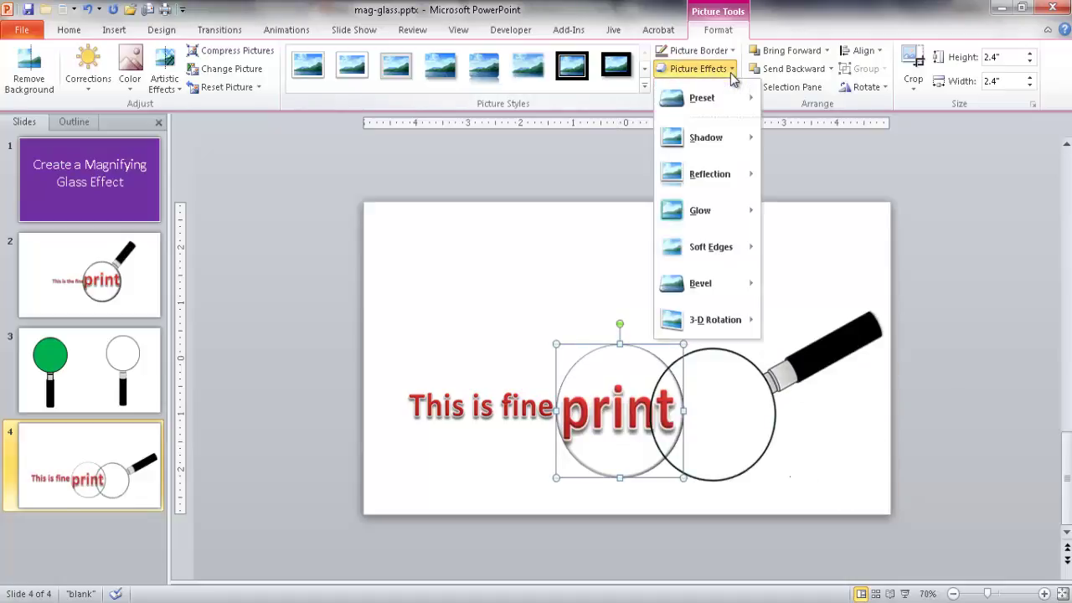
{"action": "mouse_move", "coordinate": [752, 284]}
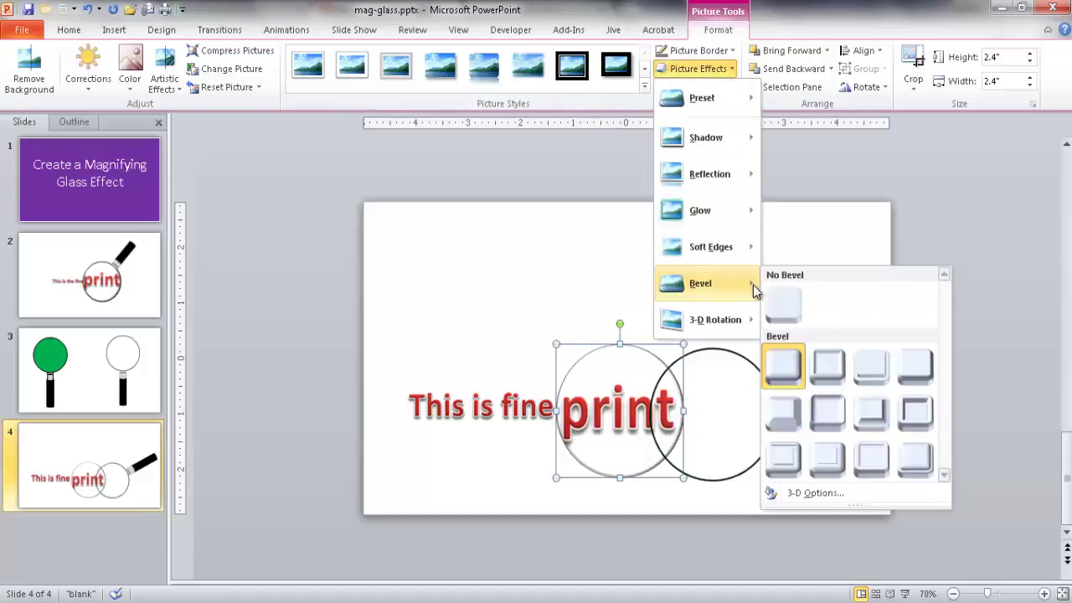
{"action": "left_click", "coordinate": [818, 494]}
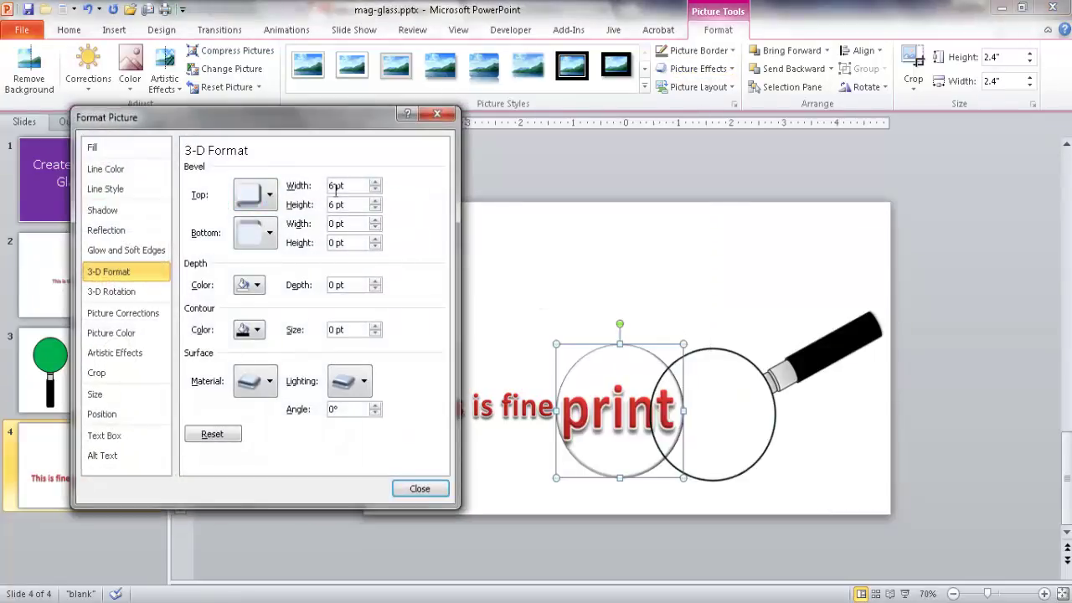
{"action": "left_click", "coordinate": [376, 183]}
{"action": "left_click", "coordinate": [376, 182]}
{"action": "left_click", "coordinate": [376, 182]}
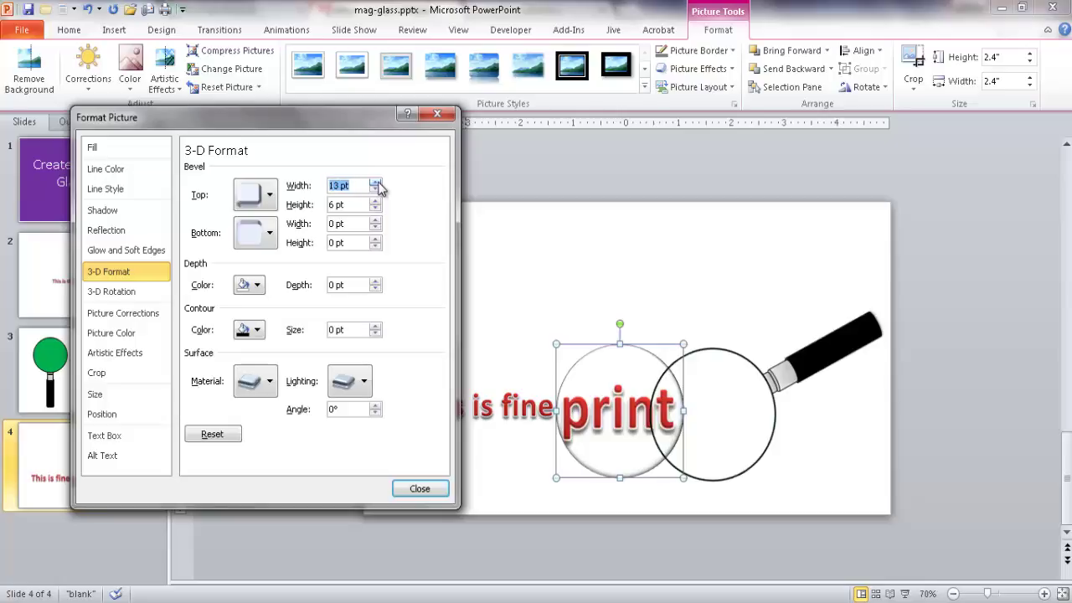
{"action": "left_click", "coordinate": [376, 182]}
{"action": "left_click", "coordinate": [375, 202]}
{"action": "left_click", "coordinate": [376, 202]}
{"action": "left_click", "coordinate": [375, 202]}
{"action": "left_click", "coordinate": [375, 201]}
{"action": "left_click", "coordinate": [375, 203]}
{"action": "left_click", "coordinate": [375, 202]}
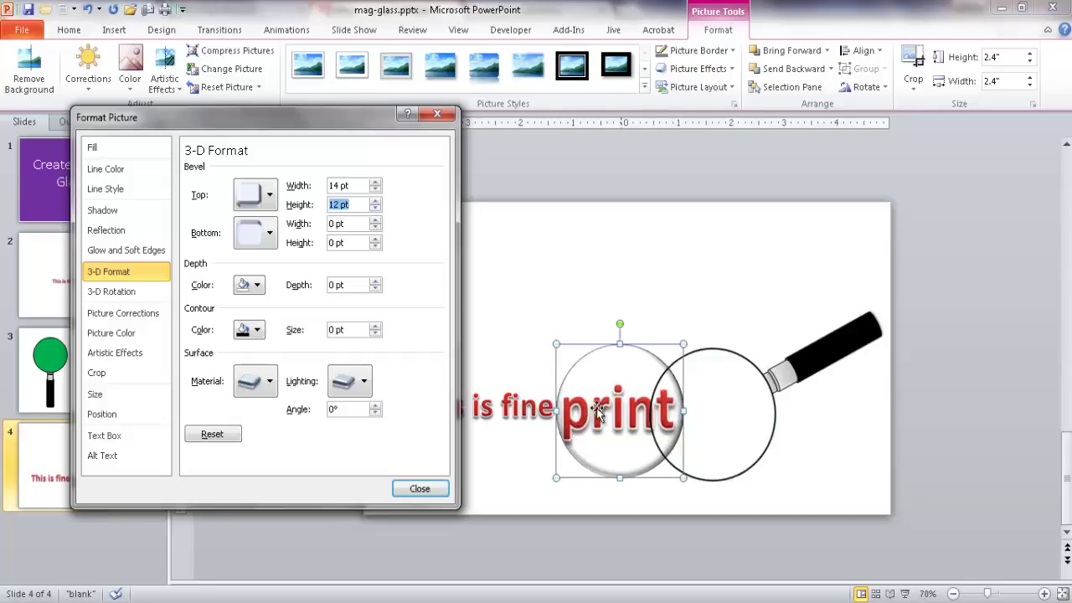
{"action": "left_click", "coordinate": [424, 491]}
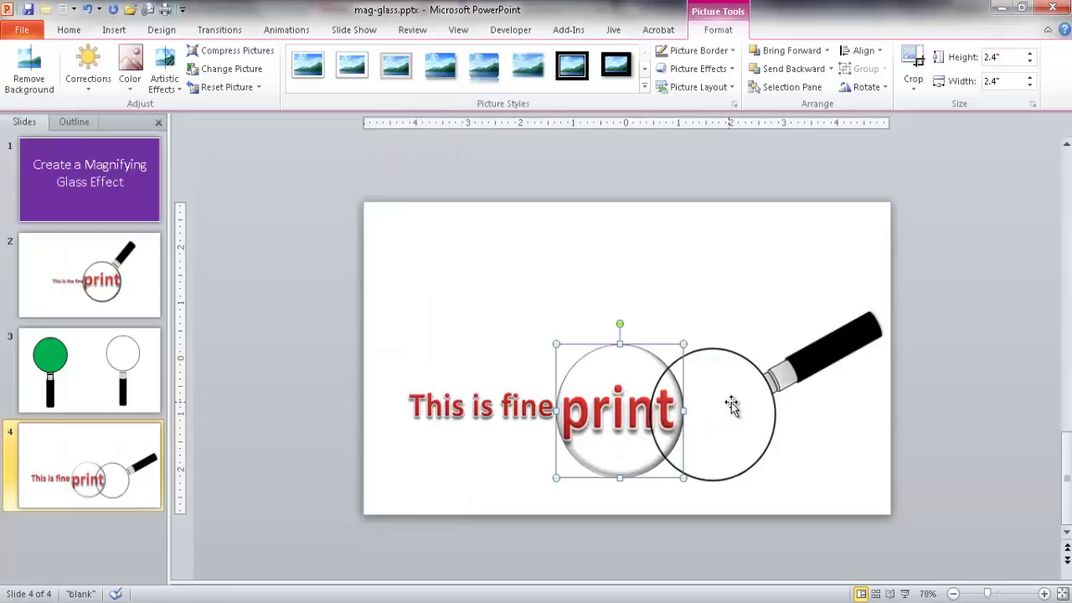
Step: Drag the magnifier over the bevelled circle and nudge it so the lens frames 'print'
{"action": "left_click_drag", "start_coordinate": [734, 398], "coordinate": [648, 394]}
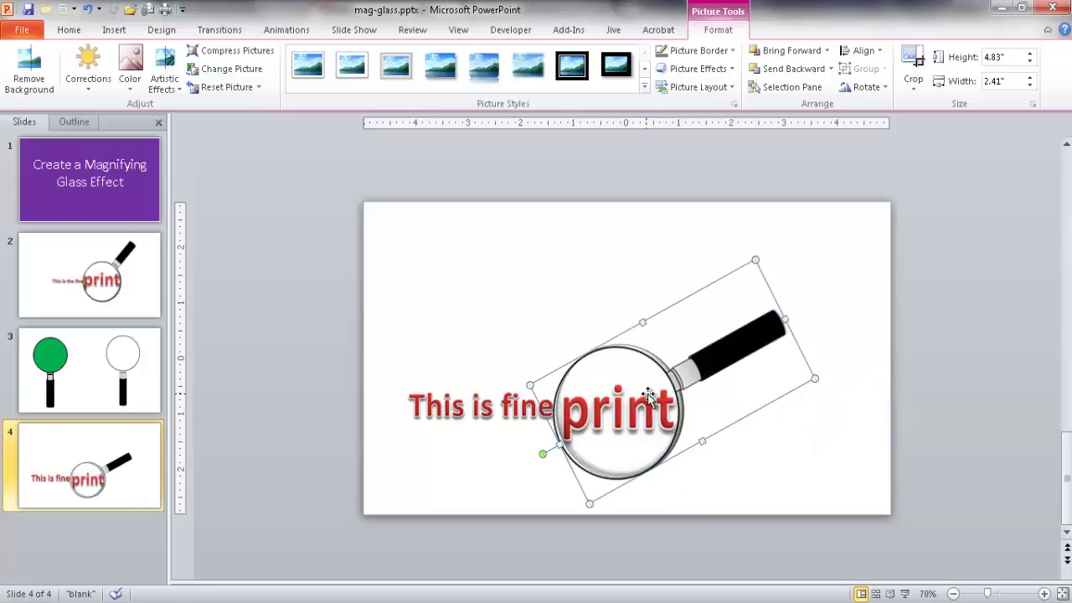
{"action": "key", "text": "ctrl+Right"}
{"action": "key", "text": "ctrl+Right"}
{"action": "key", "text": "ctrl+Right"}
{"action": "key", "text": "ctrl+Right"}
{"action": "key", "text": "ctrl+Right"}
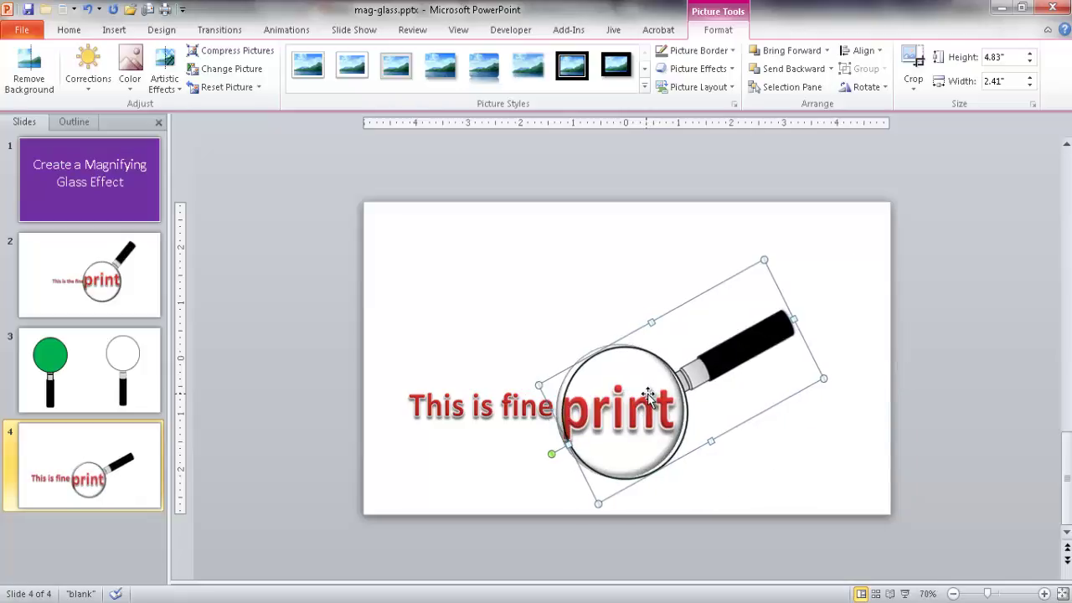
{"action": "key", "text": "Up"}
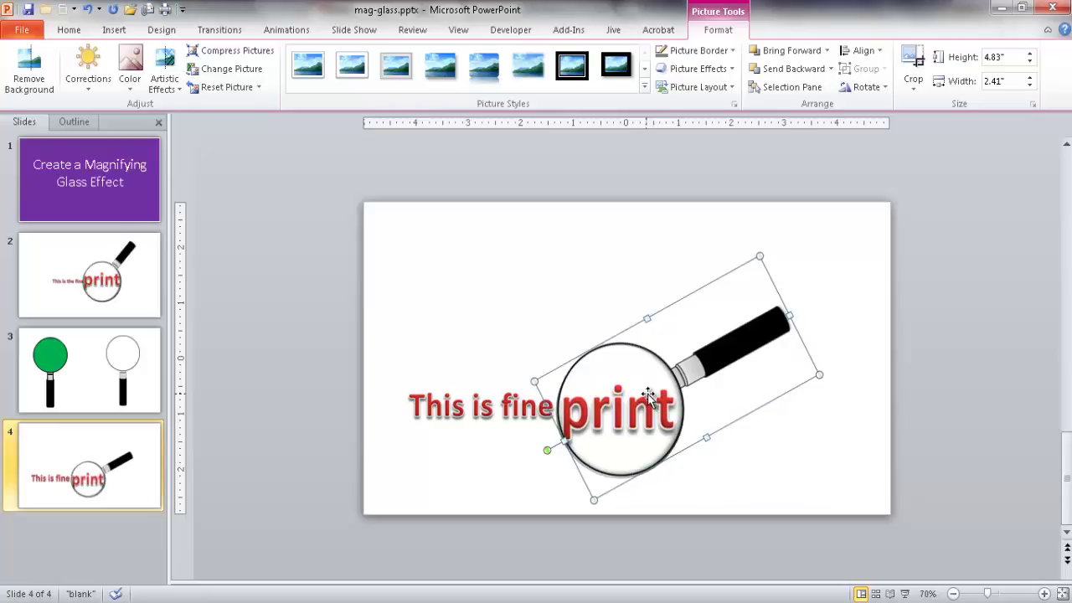
{"action": "key", "text": "ctrl+Left"}
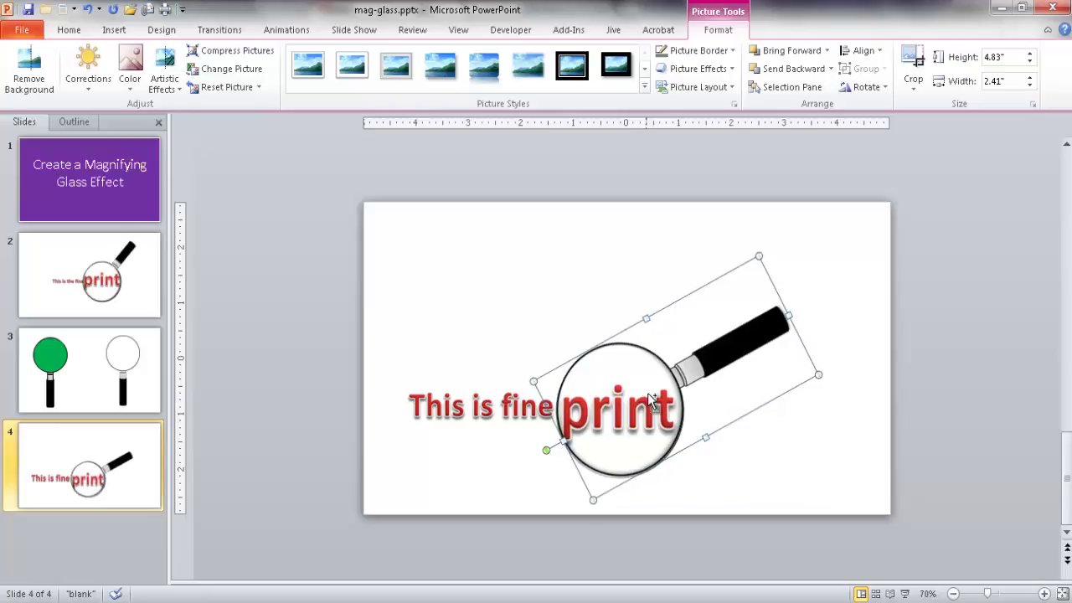
{"action": "key", "text": "ctrl+Down"}
{"action": "key", "text": "ctrl+Down"}
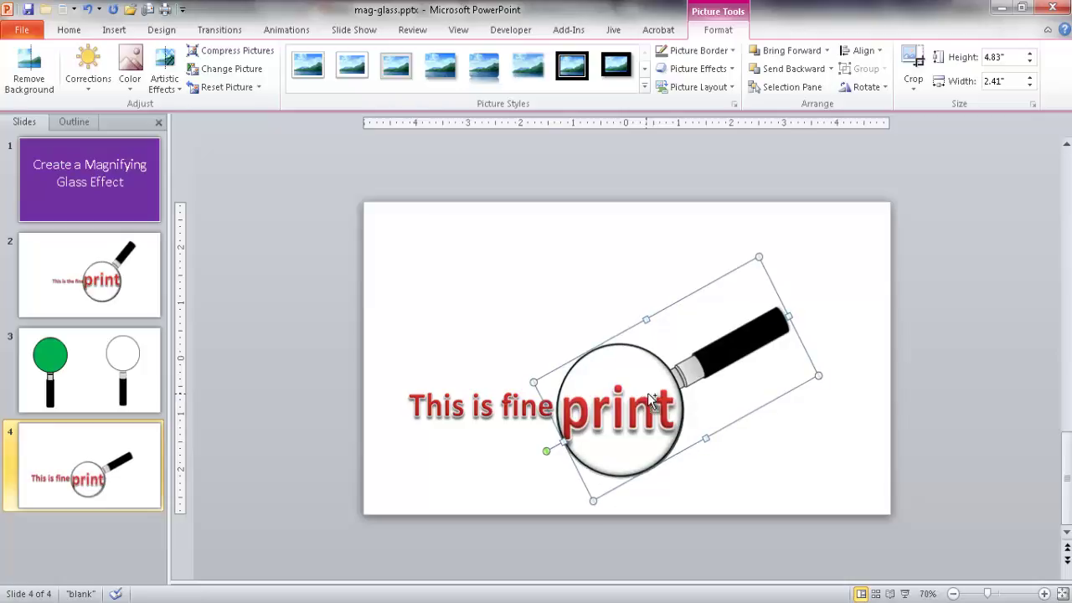